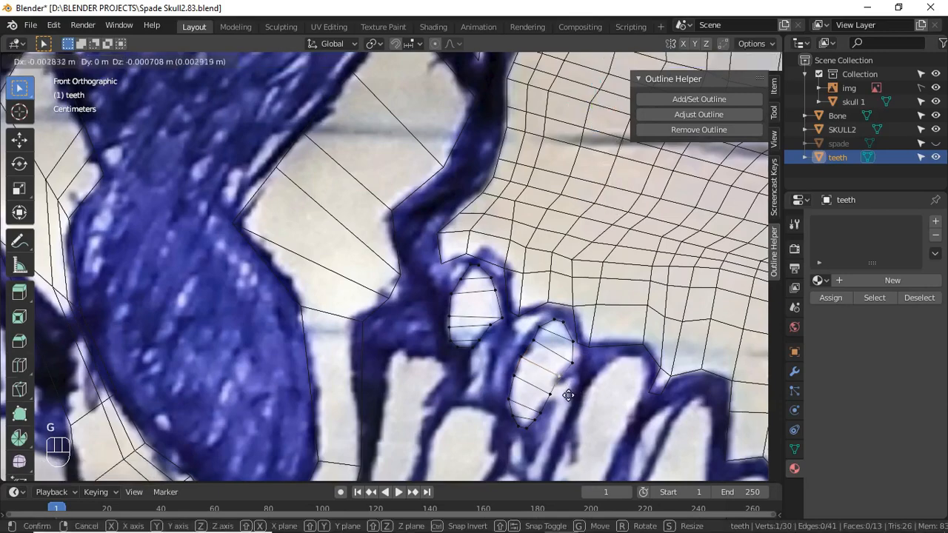
# Move the vertices along the lower right edge of the second upper tooth onto the drawn outline
pyautogui.press('g')
pyautogui.press('g')
pyautogui.click(601, 369)
pyautogui.click(568, 382)
pyautogui.press('g')
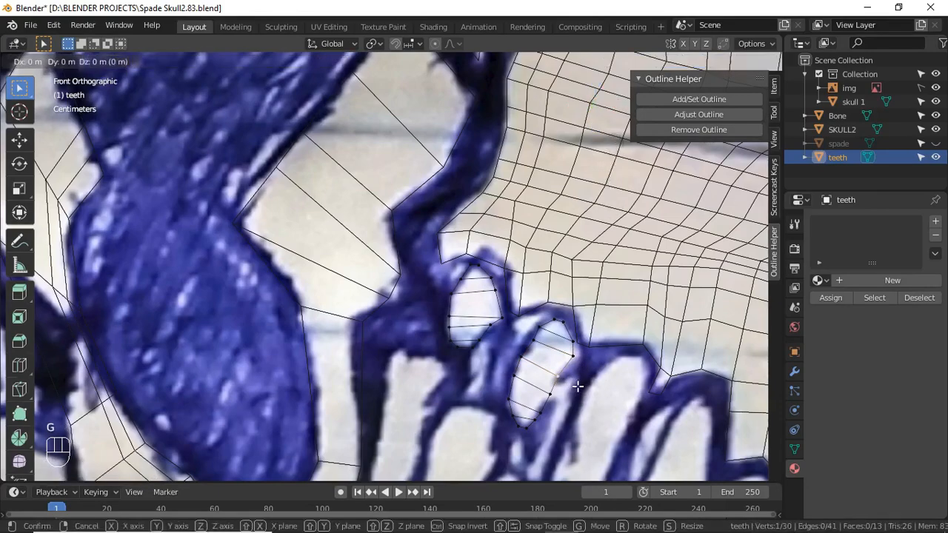
pyautogui.click(576, 387)
# Start the third upper tooth's outline by extruding vertices from its top down both sides of the drawn shape
pyautogui.scroll(-3, 575, 370)
pyautogui.scroll(2, 463, 290)
pyautogui.keyDown('shift'); pyautogui.moveTo(576, 364); pyautogui.dragTo(450, 274, button='middle'); pyautogui.keyUp('shift')
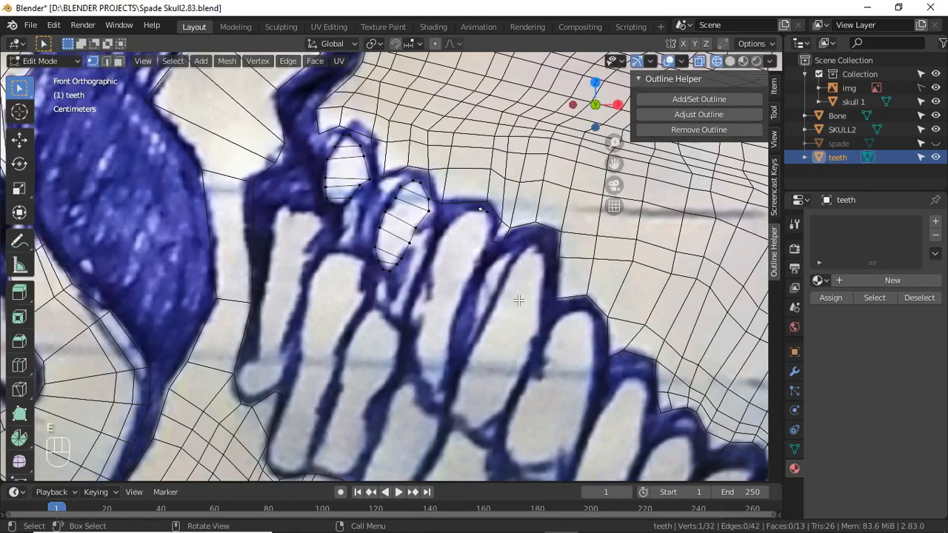
pyautogui.click(473, 291)
pyautogui.click(486, 243)
pyautogui.press('e')
pyautogui.click(486, 279)
pyautogui.click(443, 237)
pyautogui.press('e')
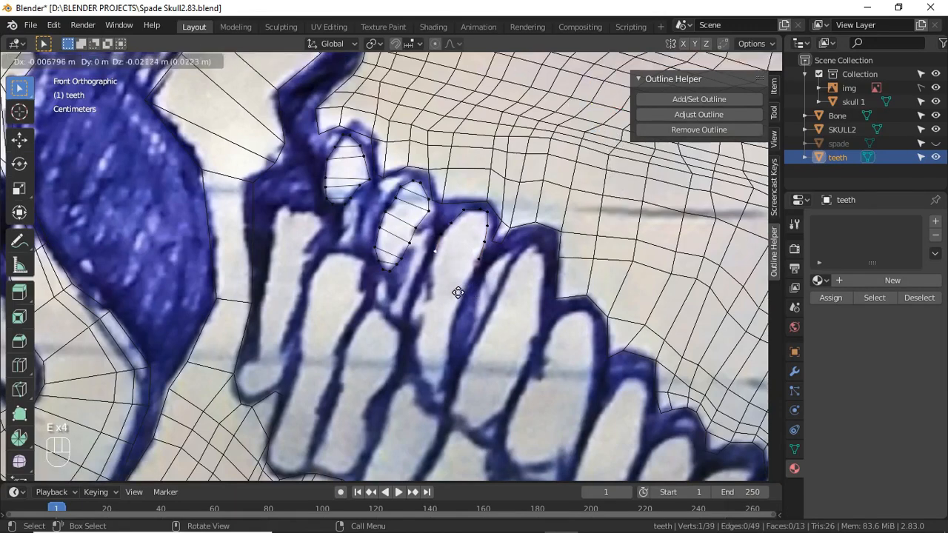
pyautogui.click(481, 295)
# Extrude the third tooth's outline vertices down along the upper middle of both sides, following the drawing
pyautogui.press('e')
pyautogui.click(450, 296)
pyautogui.press('e')
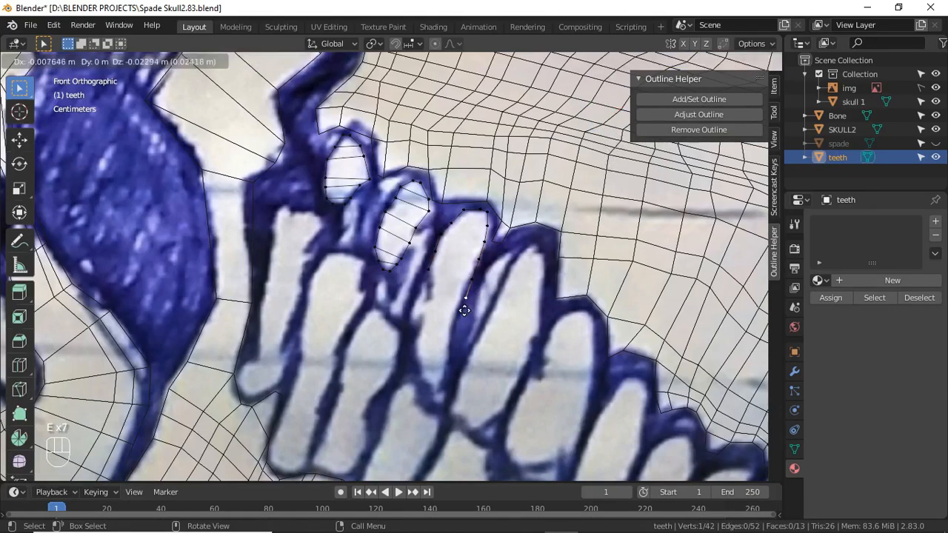
pyautogui.click(466, 303)
pyautogui.click(431, 270)
pyautogui.press('e')
pyautogui.click(428, 292)
pyautogui.click(467, 303)
pyautogui.press('e')
pyautogui.click(479, 363)
# Continue extruding the third tooth's two side outlines past the middle towards its lower half
pyautogui.press('e')
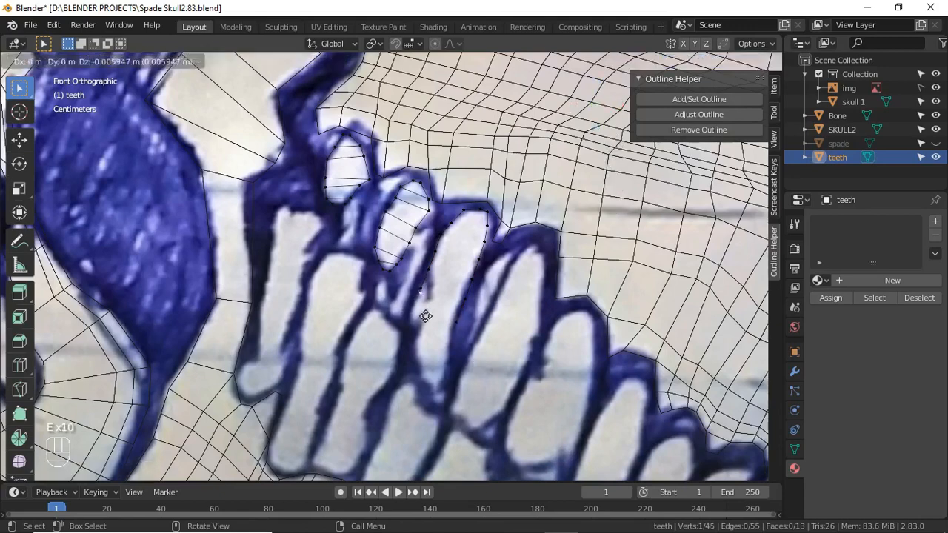
pyautogui.click(429, 327)
pyautogui.press('e')
pyautogui.click(411, 355)
pyautogui.click(456, 340)
pyautogui.press('e')
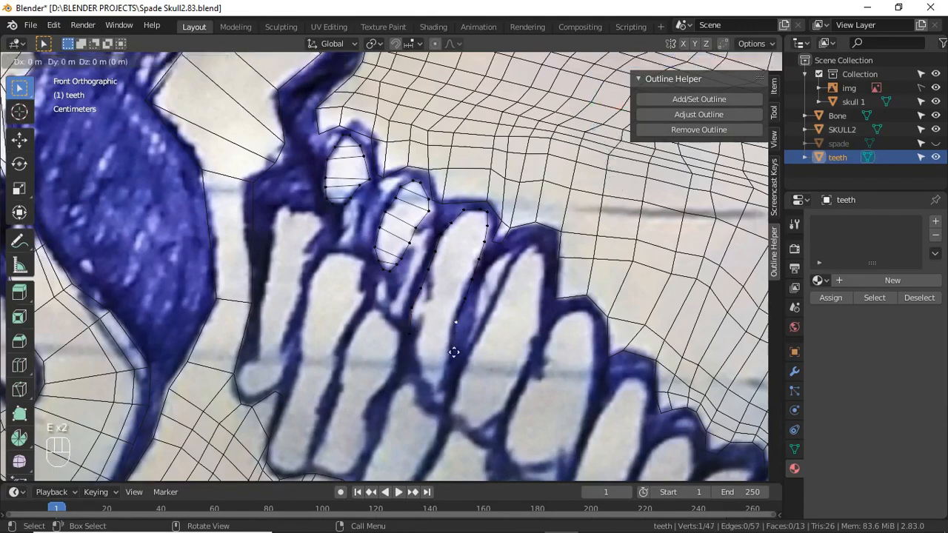
pyautogui.click(451, 359)
pyautogui.click(406, 335)
pyautogui.press('e')
pyautogui.click(410, 360)
# Extrude the lower parts of the third tooth's sides so that they narrow towards the tip
pyautogui.click(478, 359)
pyautogui.press('e')
pyautogui.click(476, 380)
pyautogui.click(435, 387)
pyautogui.press('e')
pyautogui.click(442, 408)
pyautogui.click(456, 380)
pyautogui.press('e')
pyautogui.click(434, 400)
pyautogui.press('e')
pyautogui.click(474, 453)
# Finish the vertices at the third tooth's tip and fill between its two sides with faces
pyautogui.click(465, 395)
pyautogui.press('e')
pyautogui.click(470, 411)
pyautogui.click(442, 414)
pyautogui.press('e')
pyautogui.click(445, 423)
pyautogui.press('e')
pyautogui.click(462, 427)
pyautogui.keyDown('shift'); pyautogui.click(484, 226); pyautogui.keyUp('shift')
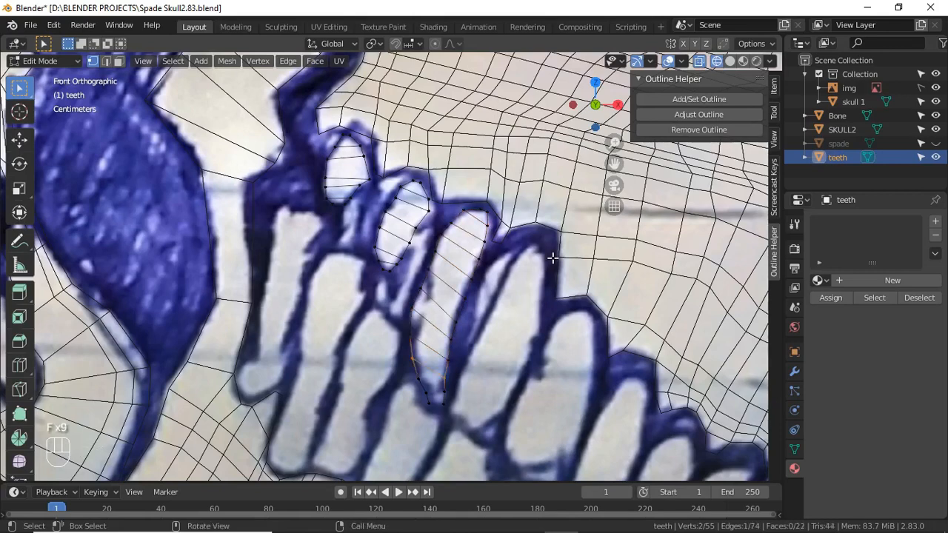
pyautogui.rightClick(449, 394)
# Duplicate a vertex to the top of the fourth upper tooth and extrude the beginning of its outline
pyautogui.click(367, 186)
pyautogui.hotkey('shift', 'd')
pyautogui.click(593, 272)
pyautogui.press('e')
pyautogui.click(591, 274)
pyautogui.click(527, 249)
pyautogui.press('e')
pyautogui.click(578, 309)
pyautogui.press('e')
pyautogui.click(551, 313)
pyautogui.press('e')
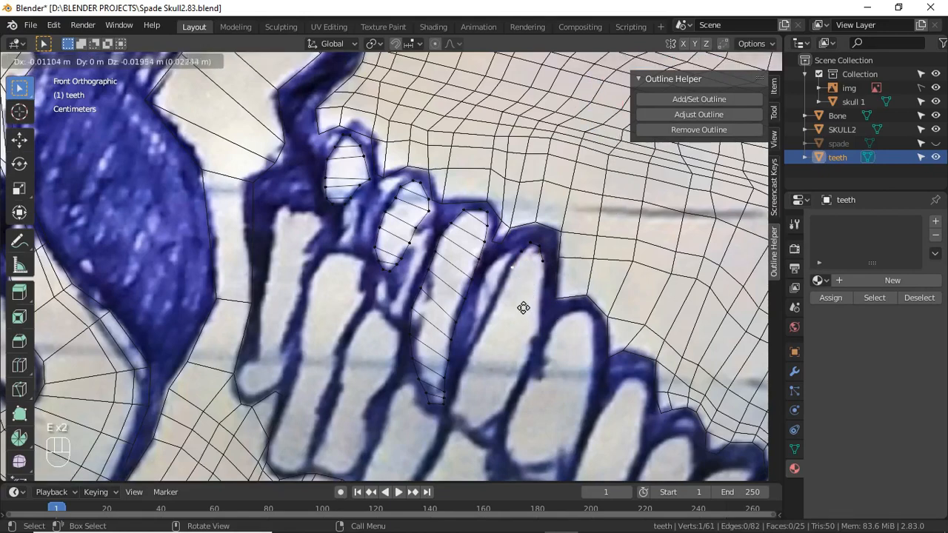
pyautogui.click(524, 308)
# Extrude vertices down both upper sides of the fourth tooth along the drawn edges
pyautogui.click(538, 272)
pyautogui.press('e')
pyautogui.click(538, 286)
pyautogui.click(512, 298)
pyautogui.press('e')
pyautogui.click(505, 313)
pyautogui.click(551, 289)
pyautogui.press('e')
pyautogui.click(546, 320)
pyautogui.press('e')
pyautogui.click(532, 335)
# Extend the fourth tooth's outline through its middle by extruding further vertices on both sides
pyautogui.press('e')
pyautogui.click(508, 323)
pyautogui.click(504, 318)
pyautogui.press('e')
pyautogui.click(494, 335)
pyautogui.click(543, 335)
pyautogui.press('e')
pyautogui.click(543, 359)
pyautogui.click(495, 333)
pyautogui.press('e')
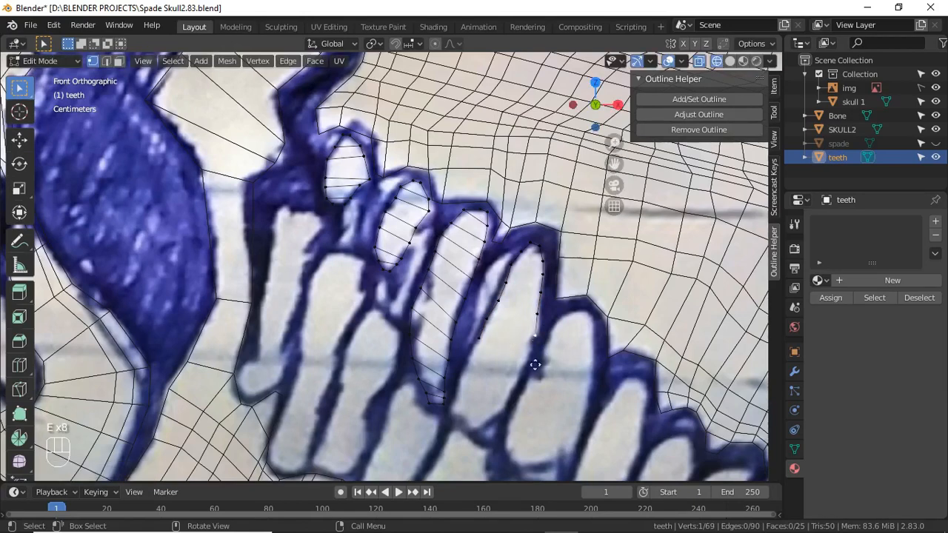
pyautogui.press('e')
pyautogui.click(533, 368)
# Extrude the fourth tooth's outline vertices along the lower part of both sides
pyautogui.click(496, 358)
pyautogui.press('e')
pyautogui.click(488, 377)
pyautogui.click(543, 364)
pyautogui.press('e')
pyautogui.click(537, 384)
pyautogui.click(517, 389)
pyautogui.press('e')
pyautogui.click(508, 409)
pyautogui.press('e')
pyautogui.click(498, 429)
# Finish the fourth tooth's rounded lower end with extruded vertices and fill the outline with faces
pyautogui.click(514, 414)
pyautogui.press('e')
pyautogui.click(504, 434)
pyautogui.click(466, 412)
pyautogui.press('e')
pyautogui.click(464, 433)
pyautogui.click(506, 437)
pyautogui.press('e')
pyautogui.click(495, 444)
pyautogui.press('e')
pyautogui.click(471, 445)
pyautogui.press('e')
pyautogui.click(506, 444)
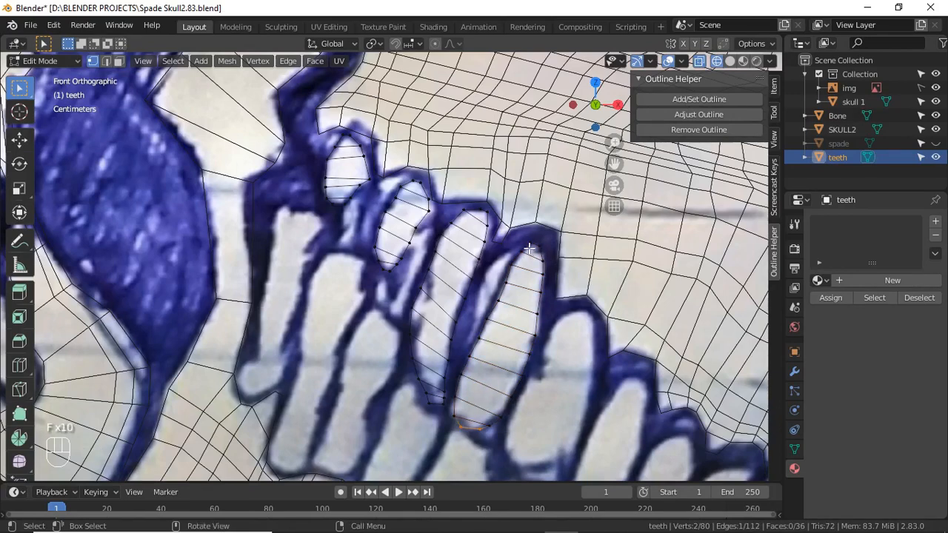
# Place a duplicated vertex at the top of the fifth tooth and extrude it into the tooth's rounded upper end
pyautogui.hotkey('shift', 'd')
pyautogui.click(620, 371)
pyautogui.press('e')
pyautogui.click(631, 373)
pyautogui.click(581, 311)
pyautogui.press('e')
pyautogui.click(569, 356)
pyautogui.press('g')
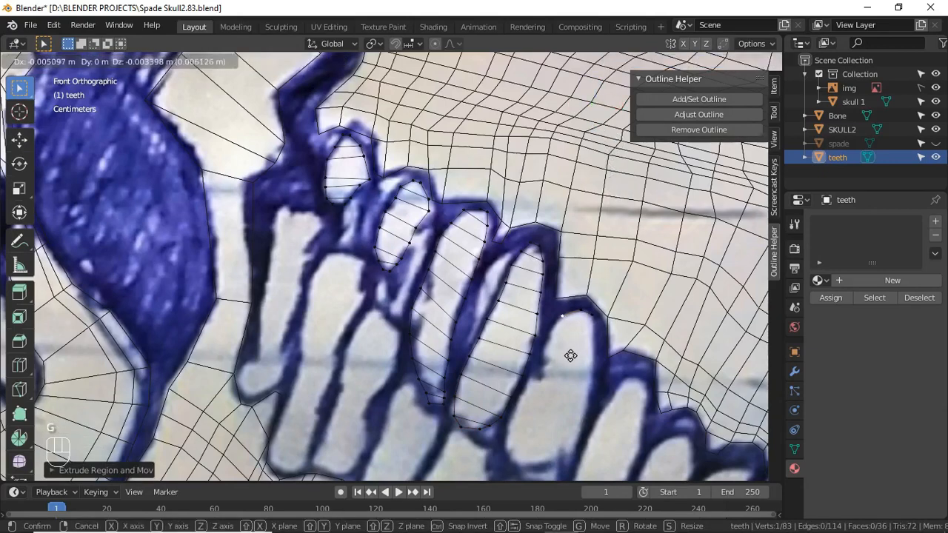
pyautogui.click(570, 356)
# Extrude vertices down both upper sides of the fifth tooth along the drawn edges
pyautogui.click(593, 361)
pyautogui.press('e')
pyautogui.click(593, 374)
pyautogui.click(569, 354)
pyautogui.press('e')
pyautogui.click(556, 373)
pyautogui.click(595, 351)
pyautogui.press('e')
pyautogui.click(595, 364)
pyautogui.click(551, 360)
pyautogui.press('e')
pyautogui.click(543, 380)
# Continue the fifth tooth's outline with extruded vertices on both sides through its middle
pyautogui.click(595, 369)
pyautogui.press('e')
pyautogui.click(595, 389)
pyautogui.click(553, 382)
pyautogui.press('e')
pyautogui.click(549, 400)
pyautogui.click(597, 378)
pyautogui.press('e')
pyautogui.click(596, 393)
pyautogui.click(556, 396)
pyautogui.press('e')
pyautogui.click(553, 409)
# Extrude further outline vertices down the widening lower half of the fifth tooth on both sides
pyautogui.press('e')
pyautogui.click(542, 409)
pyautogui.click(591, 389)
pyautogui.press('e')
pyautogui.click(580, 413)
pyautogui.click(531, 398)
pyautogui.press('e')
pyautogui.click(572, 435)
pyautogui.click(581, 443)
pyautogui.press('e')
pyautogui.click(573, 470)
pyautogui.click(521, 427)
# Trace the fifth tooth's rounded lower end by extruding vertices inward from both sides
pyautogui.press('e')
pyautogui.click(590, 450)
pyautogui.click(587, 450)
pyautogui.press('e')
pyautogui.click(569, 468)
pyautogui.click(519, 453)
pyautogui.press('e')
pyautogui.click(522, 471)
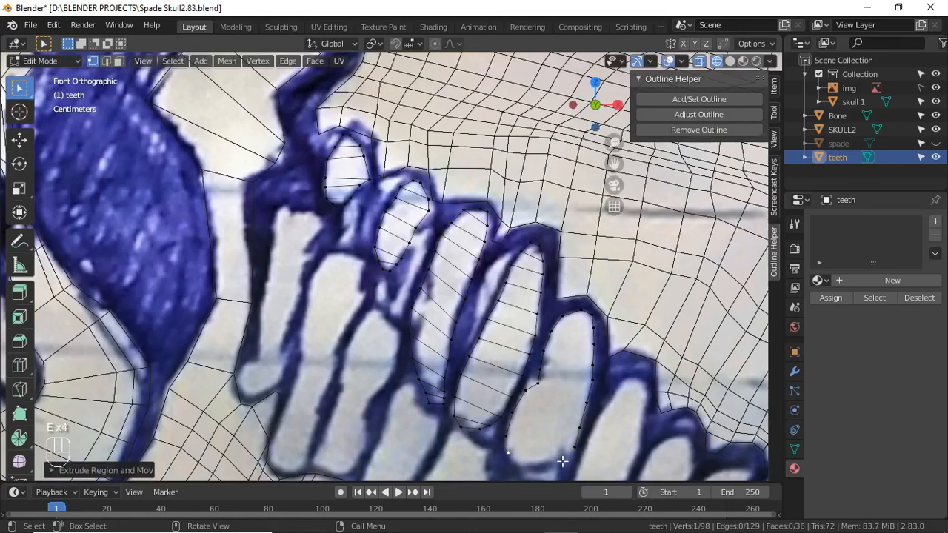
pyautogui.click(559, 466)
pyautogui.press('e')
pyautogui.click(546, 478)
pyautogui.click(516, 470)
pyautogui.press('e')
pyautogui.click(552, 464)
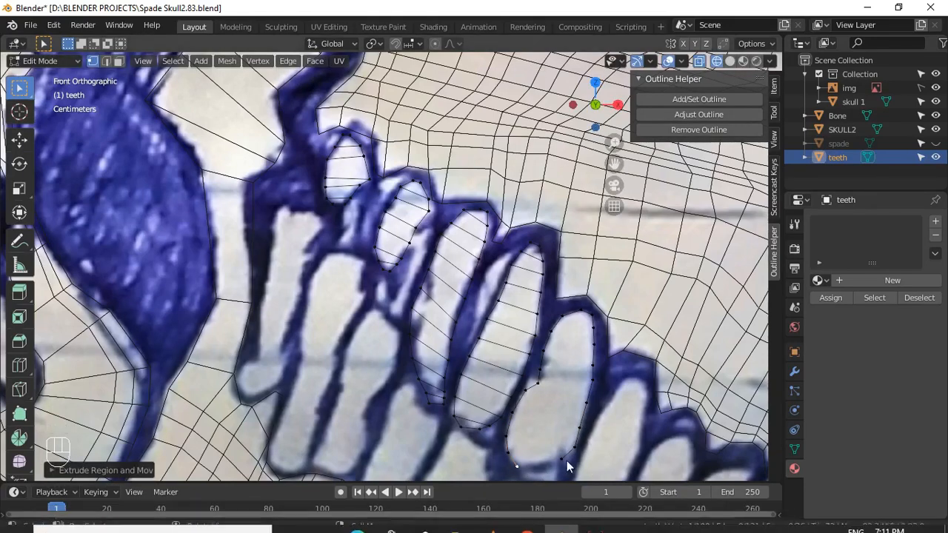
# Reposition the vertex at the fifth tooth's side notch and fill the outline with faces down to its lower end
pyautogui.click(547, 391)
pyautogui.press('g')
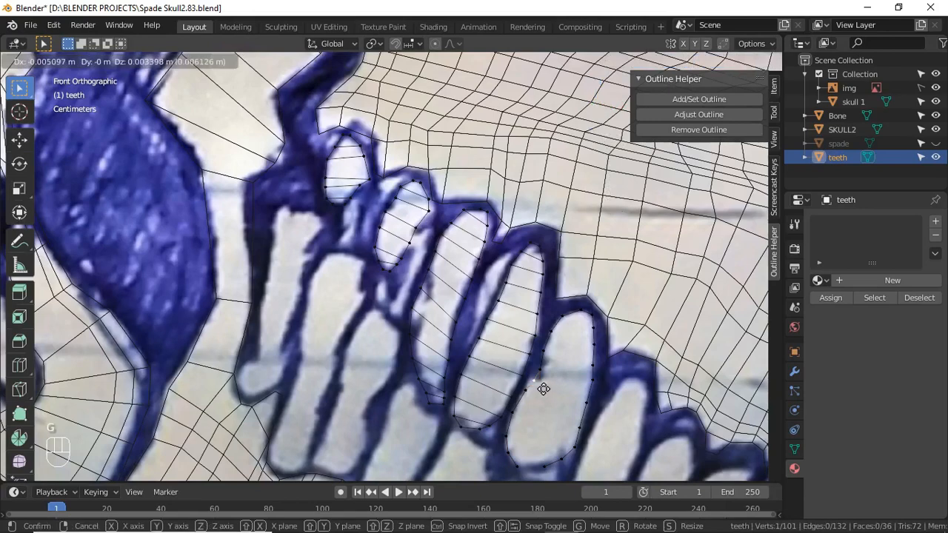
pyautogui.click(543, 388)
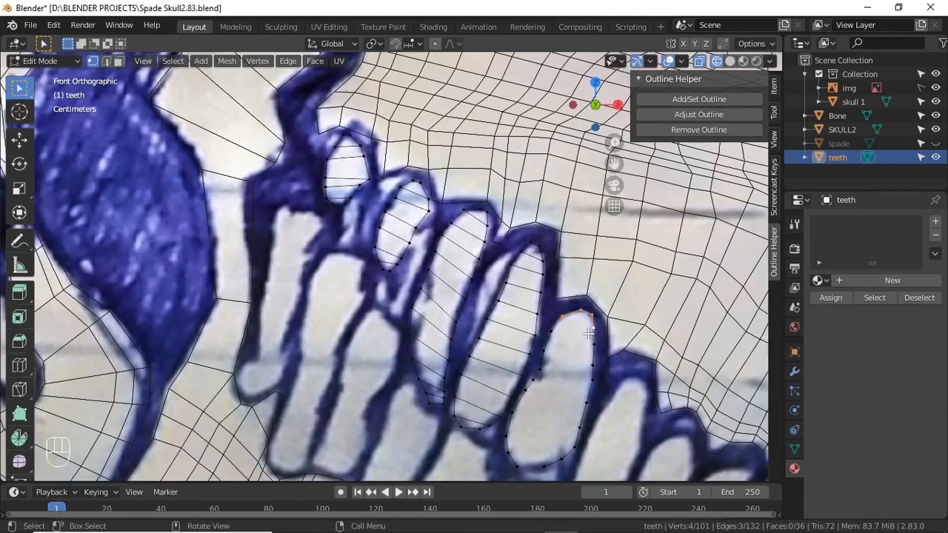
pyautogui.hotkey('ctrl', 'z')
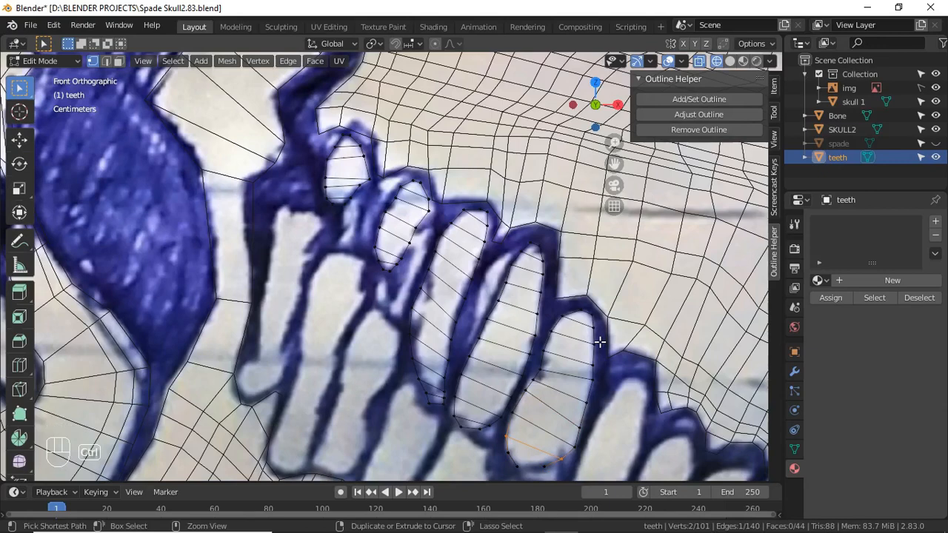
# Adjust the fifth tooth's lower corner vertex, re-extrude its bottom edge and fill the remaining gap with faces
pyautogui.click(562, 466)
pyautogui.press('g')
pyautogui.click(591, 467)
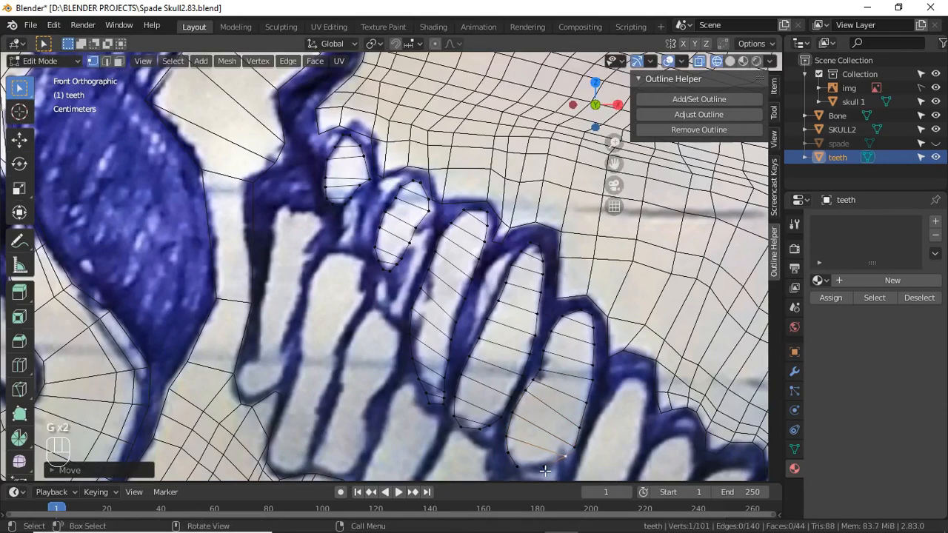
pyautogui.press('g')
pyautogui.click(593, 462)
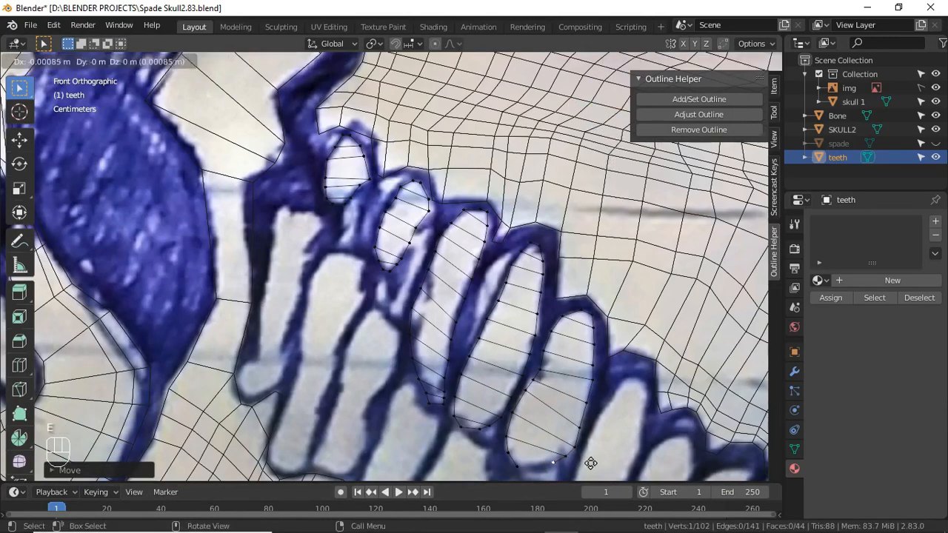
# Place a duplicated vertex at the top of the sixth tooth and extrude its rounded upper edge
pyautogui.scroll(-3, 595, 370)
pyautogui.keyDown('shift'); pyautogui.moveTo(595, 370); pyautogui.dragTo(394, 282, button='middle'); pyautogui.keyUp('shift')
pyautogui.scroll(1, 394, 282)
pyautogui.hotkey('shift', 'd')
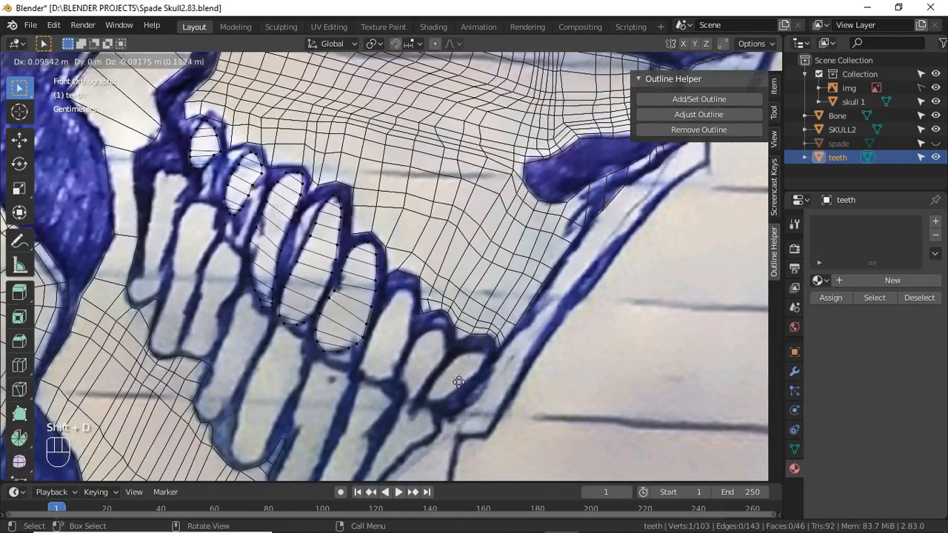
pyautogui.click(455, 377)
pyautogui.press('e')
pyautogui.click(446, 373)
pyautogui.keyDown('shift'); pyautogui.moveTo(445, 347); pyautogui.dragTo(442, 367, button='middle'); pyautogui.keyUp('shift')
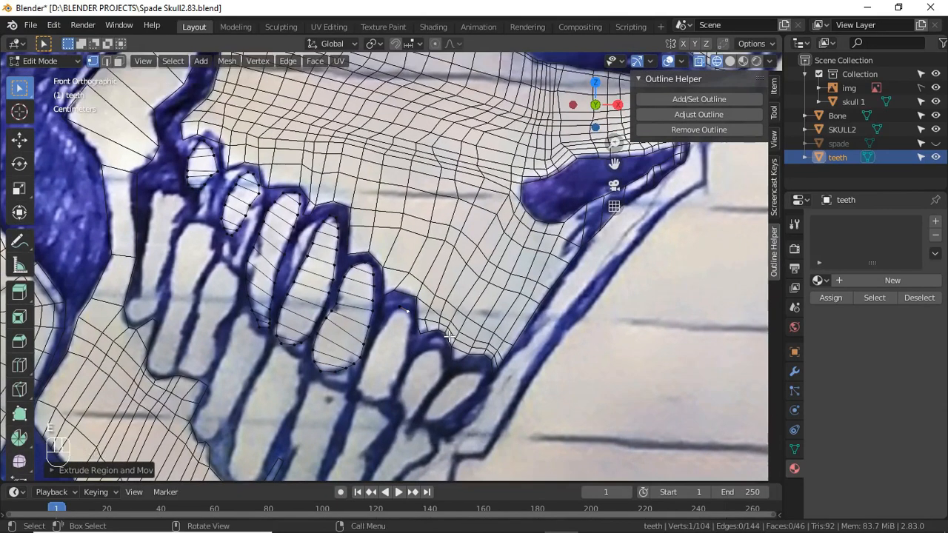
pyautogui.scroll(1, 442, 367)
pyautogui.press('e')
pyautogui.click(427, 350)
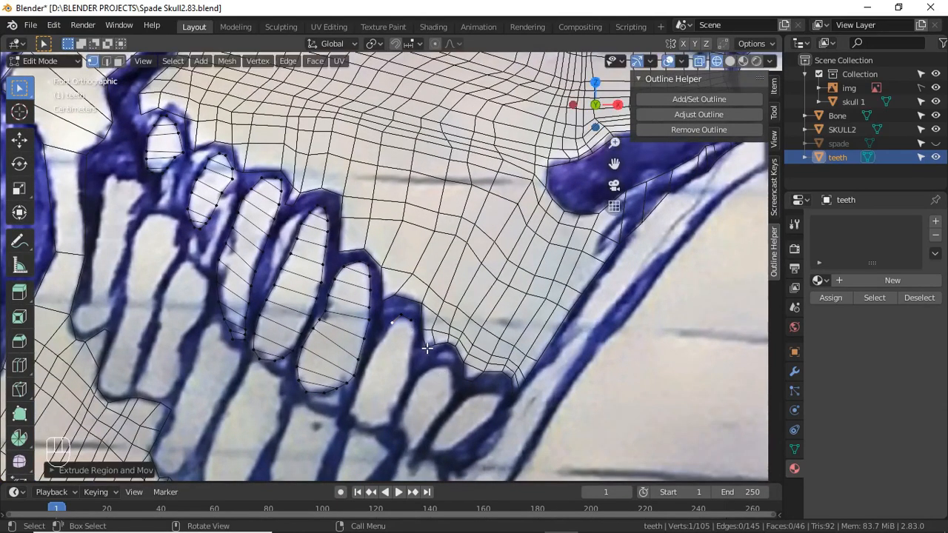
# Extrude the first vertices down both sides of the sixth tooth and move them onto the drawn edges
pyautogui.press('e')
pyautogui.click(440, 369)
pyautogui.press('e')
pyautogui.click(442, 370)
pyautogui.press('e')
pyautogui.click(419, 337)
pyautogui.press('g')
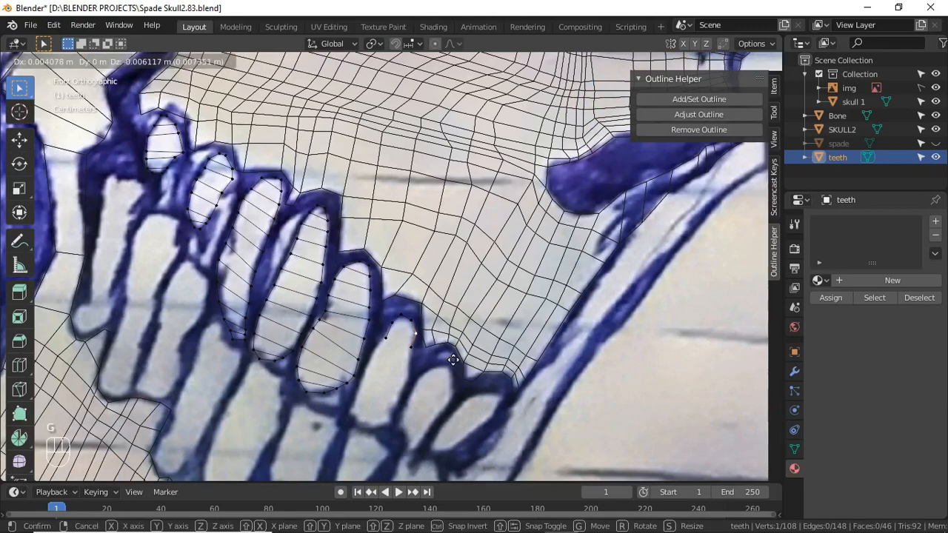
pyautogui.click(451, 359)
pyautogui.click(382, 355)
pyautogui.press('g')
pyautogui.click(420, 361)
# Extend the sixth tooth's outline with extruded vertices on both sides through its middle
pyautogui.press('e')
pyautogui.click(419, 370)
pyautogui.press('e')
pyautogui.click(417, 370)
pyautogui.press('e')
pyautogui.click(422, 416)
pyautogui.press('e')
pyautogui.click(421, 418)
pyautogui.press('e')
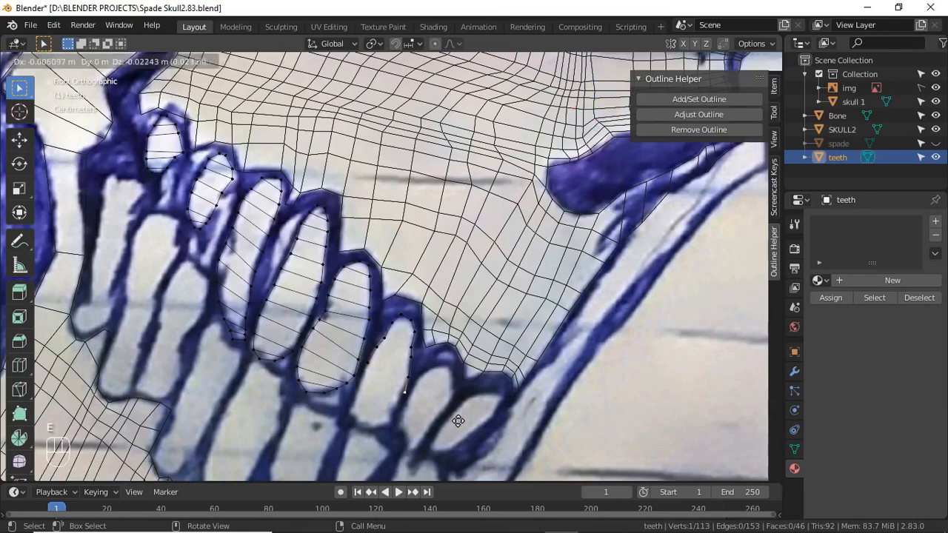
pyautogui.click(457, 421)
# Extrude the sixth tooth's outline vertices along the lower part of both sides
pyautogui.press('e')
pyautogui.click(430, 404)
pyautogui.press('e')
pyautogui.click(444, 430)
pyautogui.press('e')
pyautogui.click(347, 423)
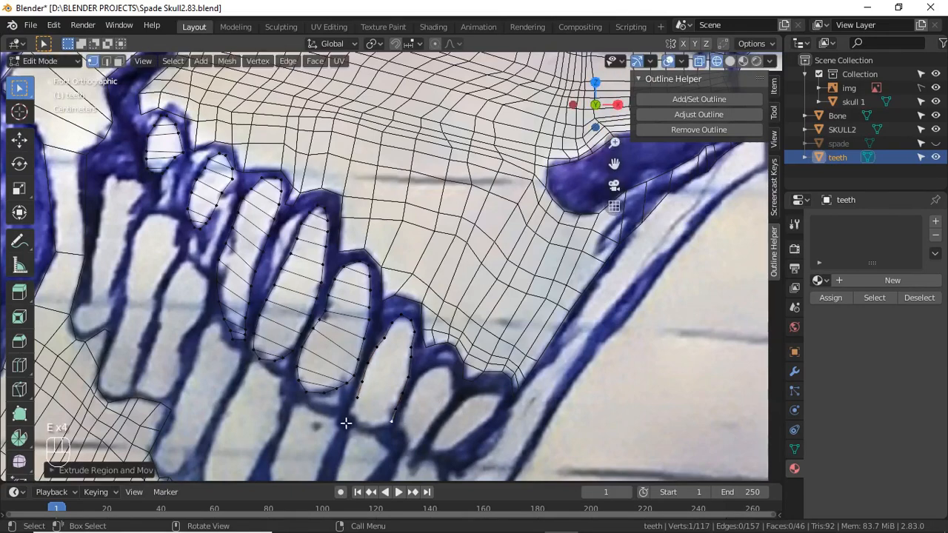
# Close in the sixth tooth's lower end with extruded vertices along the drawn bottom edge
pyautogui.press('e')
pyautogui.click(409, 444)
pyautogui.press('e')
pyautogui.click(400, 436)
pyautogui.press('e')
pyautogui.click(405, 440)
# Fill the sixth tooth's outline with faces from its upper end to its lower end
pyautogui.click(405, 320)
pyautogui.press('f')
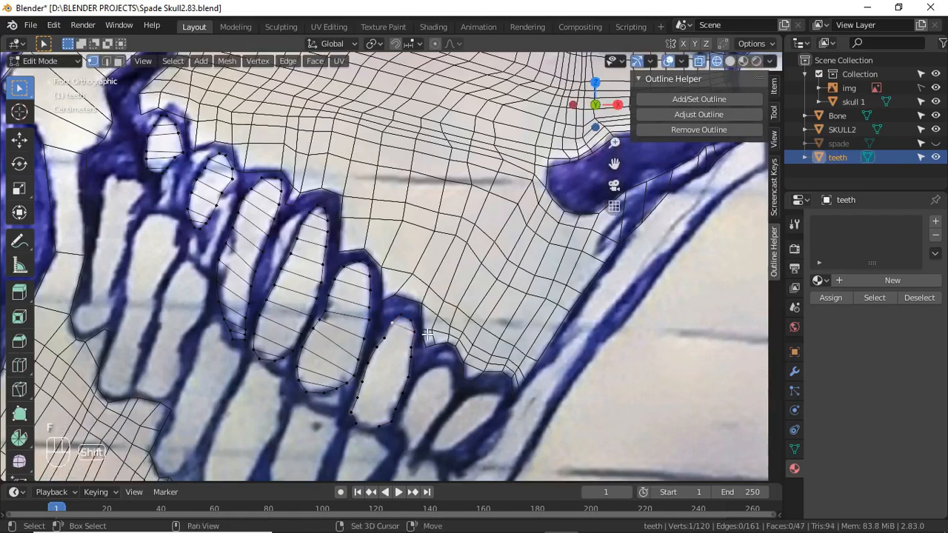
pyautogui.press('f')
pyautogui.press('f')
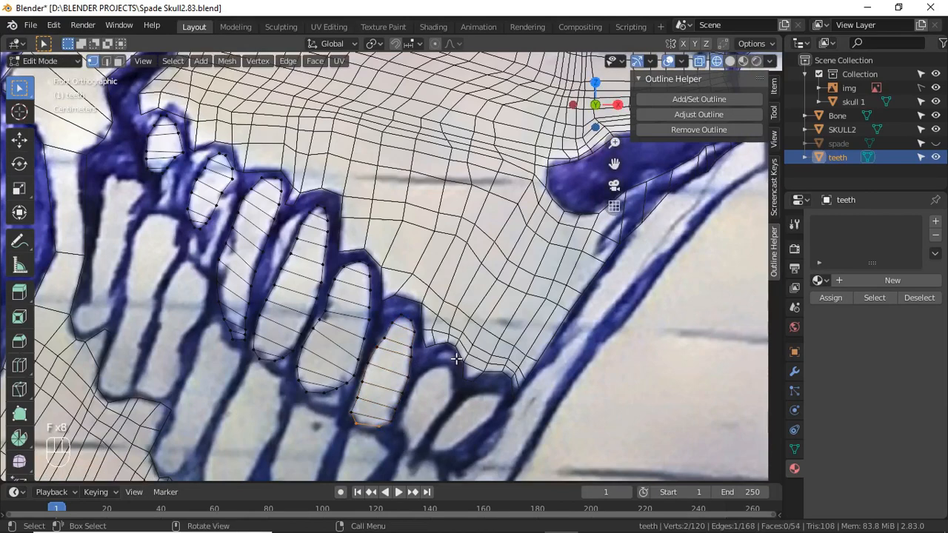
# Place a duplicated vertex at the top of the seventh tooth and extrude its rounded upper end
pyautogui.keyDown('shift'); pyautogui.moveTo(460, 378); pyautogui.dragTo(437, 308, button='middle'); pyautogui.keyUp('shift')
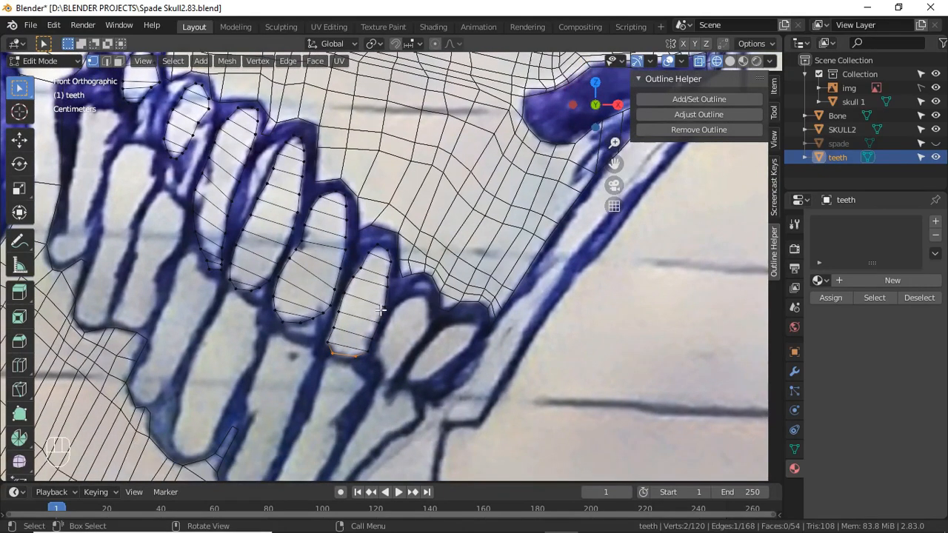
pyautogui.hotkey('shift', 'd')
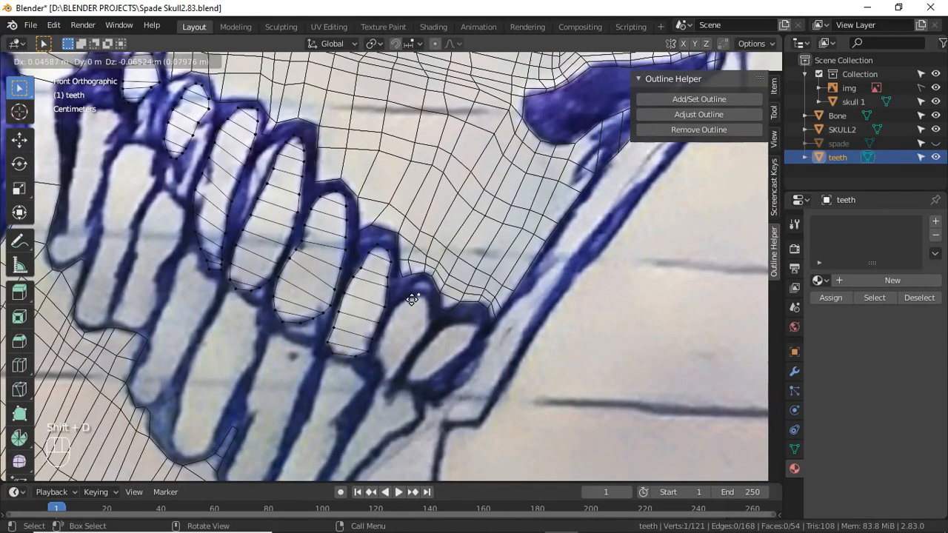
pyautogui.click(413, 299)
pyautogui.press('e')
pyautogui.click(453, 324)
pyautogui.press('e')
pyautogui.click(434, 344)
# Extrude vertices down both upper sides of the seventh tooth along the drawn edges
pyautogui.click(435, 319)
pyautogui.press('e')
pyautogui.click(451, 342)
pyautogui.click(402, 319)
pyautogui.press('e')
pyautogui.click(392, 330)
pyautogui.press('e')
pyautogui.click(429, 361)
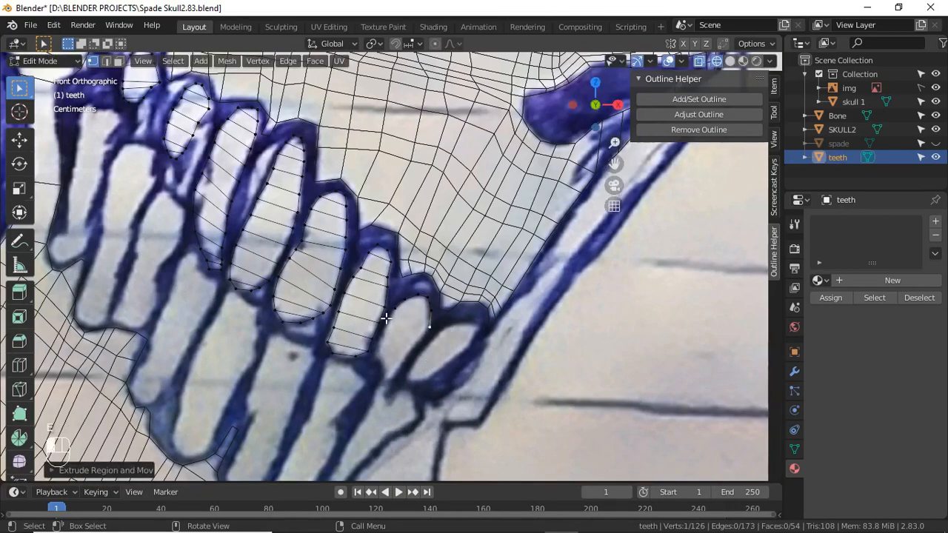
pyautogui.press('e')
pyautogui.click(417, 352)
pyautogui.click(428, 343)
pyautogui.press('e')
pyautogui.click(430, 362)
# Extend the seventh tooth's outline with extruded vertices on both sides through its middle
pyautogui.click(385, 338)
pyautogui.press('e')
pyautogui.click(402, 383)
pyautogui.click(428, 335)
pyautogui.press('e')
pyautogui.click(463, 396)
pyautogui.click(386, 341)
pyautogui.press('e')
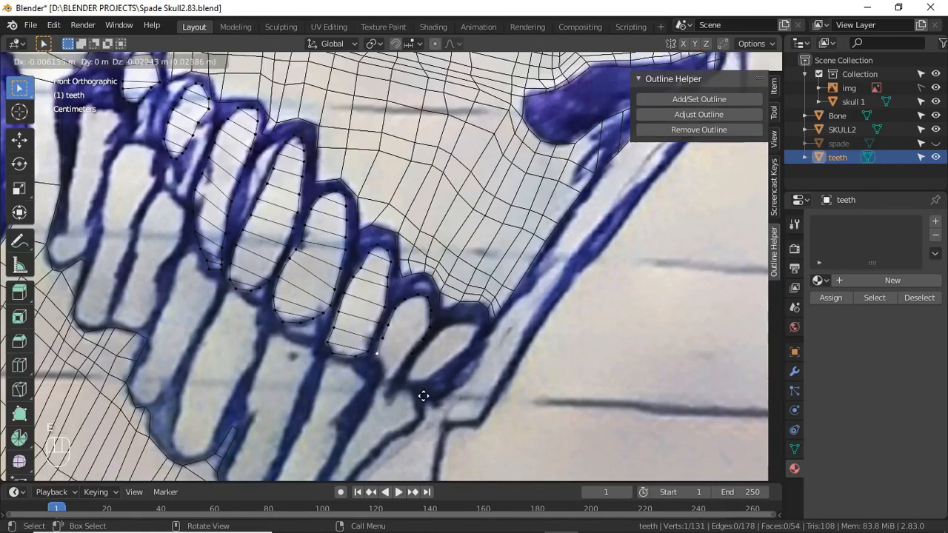
pyautogui.click(406, 381)
pyautogui.press('e')
pyautogui.click(410, 376)
# Extrude the seventh tooth's outline vertices down both lower sides toward its narrow tip
pyautogui.click(377, 351)
pyautogui.press('e')
pyautogui.click(398, 396)
pyautogui.click(408, 362)
pyautogui.press('e')
pyautogui.click(419, 389)
pyautogui.click(385, 372)
pyautogui.press('e')
pyautogui.click(394, 393)
pyautogui.click(400, 371)
pyautogui.press('e')
pyautogui.click(407, 413)
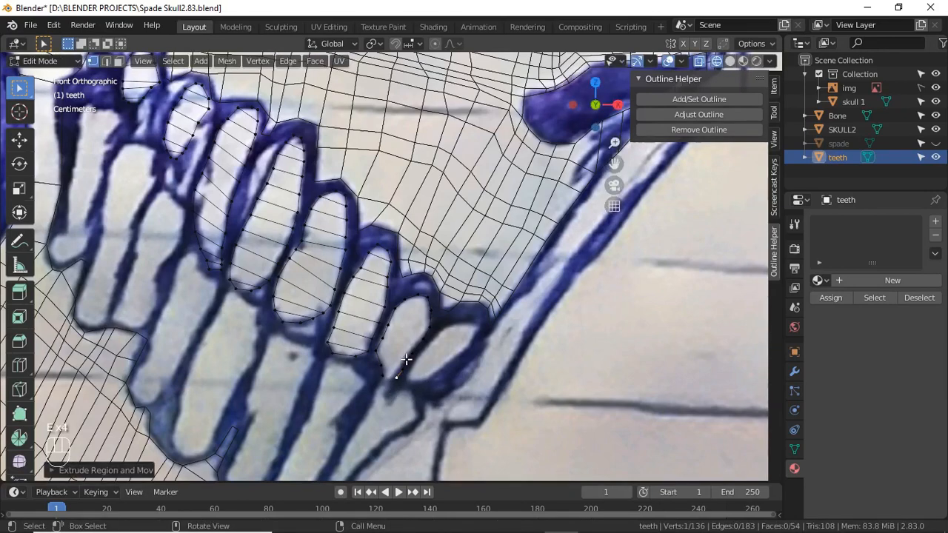
# Fill the seventh tooth with faces between its opposite outline vertices, from the rounded upper end to the narrow tip
pyautogui.keyDown('shift'); pyautogui.click(421, 298); pyautogui.keyUp('shift')
pyautogui.click(409, 306)
pyautogui.keyDown('shift'); pyautogui.click(435, 313); pyautogui.keyUp('shift')
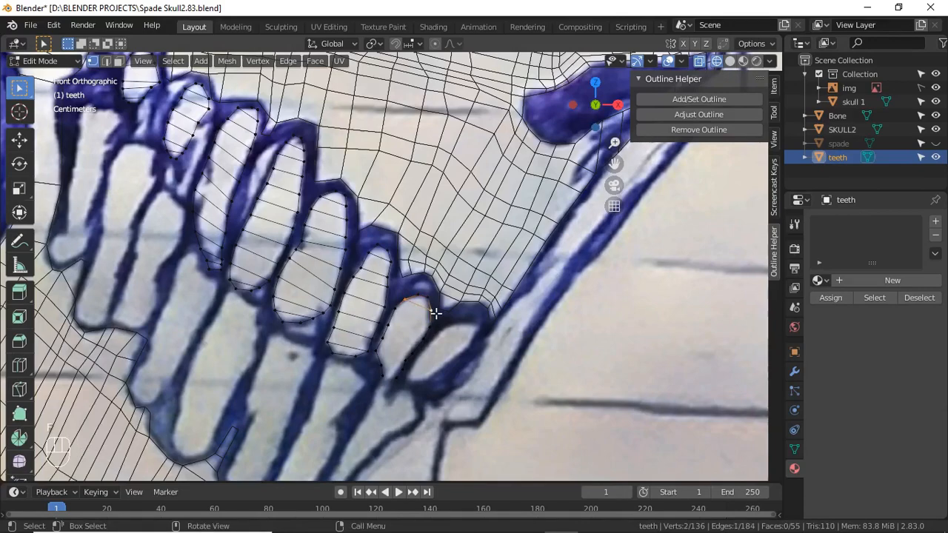
pyautogui.press('g')
pyautogui.click(396, 394)
pyautogui.click(409, 401)
pyautogui.press('g')
pyautogui.click(428, 413)
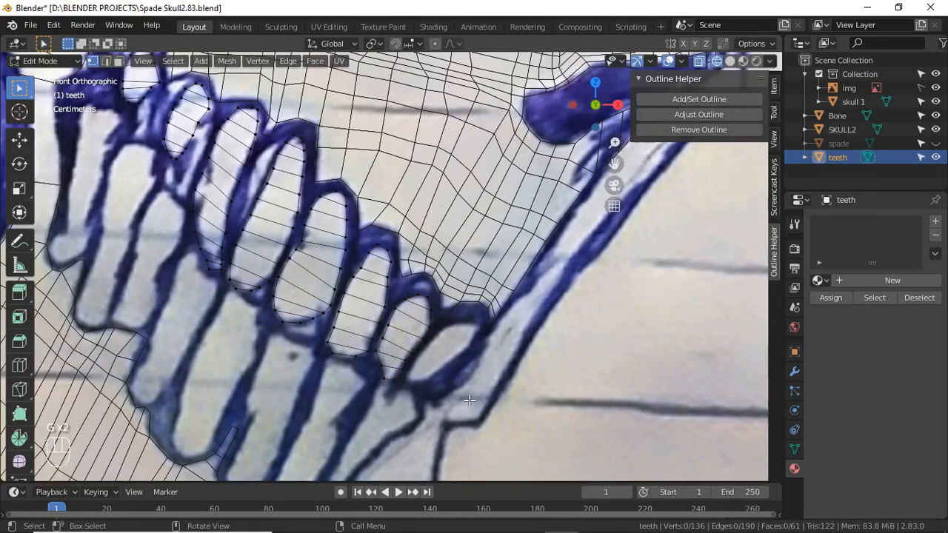
# Leave Edit Mode, switch to solid shading and examine the filled teeth in relation to the whole skull
pyautogui.click(478, 351)
pyautogui.scroll(-2, 480, 346)
pyautogui.keyDown('shift'); pyautogui.moveTo(480, 345); pyautogui.dragTo(410, 323, button='middle'); pyautogui.keyUp('shift')
pyautogui.press('Tab')
pyautogui.press('z')
pyautogui.click(479, 299)
pyautogui.scroll(-8, 444, 296)
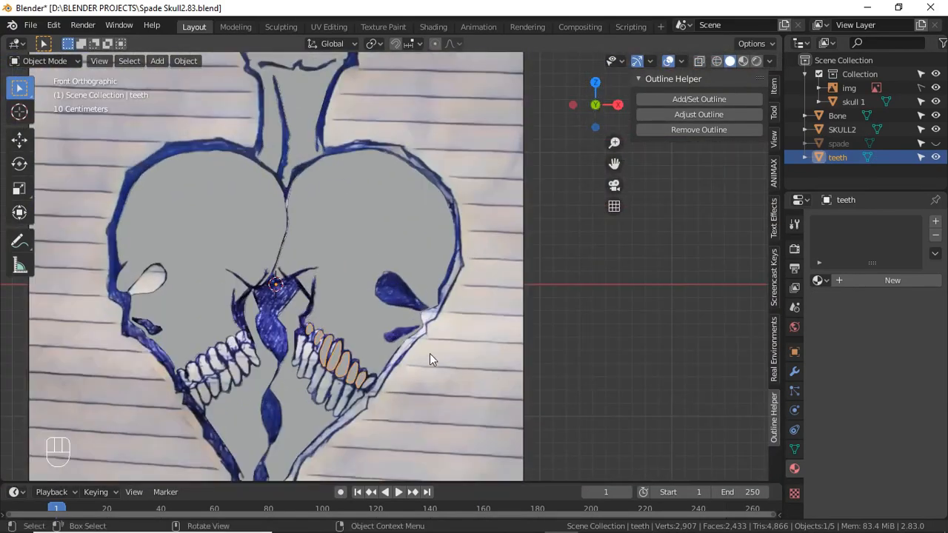
pyautogui.hotkey('alt', 'a')
pyautogui.moveTo(875, 524)
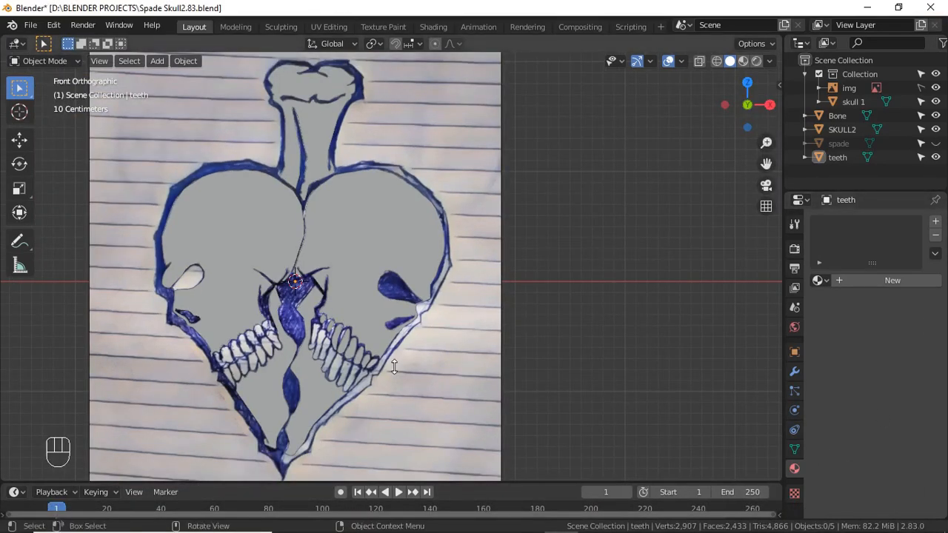
# Reopen the teeth object in Edit Mode with wireframe shading to trace the eighth tooth
pyautogui.scroll(4, 369, 355)
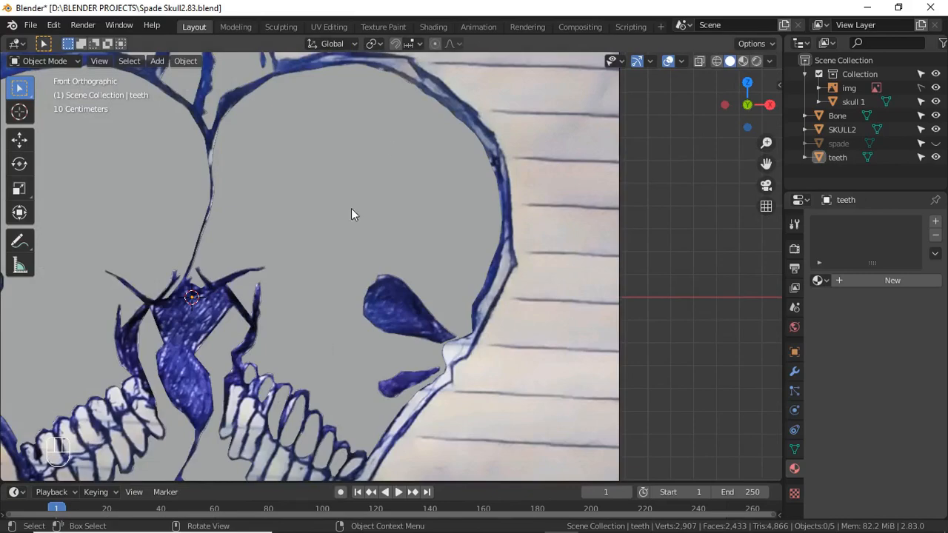
pyautogui.keyDown('shift'); pyautogui.moveTo(298, 402); pyautogui.dragTo(415, 214, button='middle'); pyautogui.keyUp('shift')
pyautogui.scroll(4, 414, 210)
pyautogui.click(520, 273)
pyautogui.press('Tab')
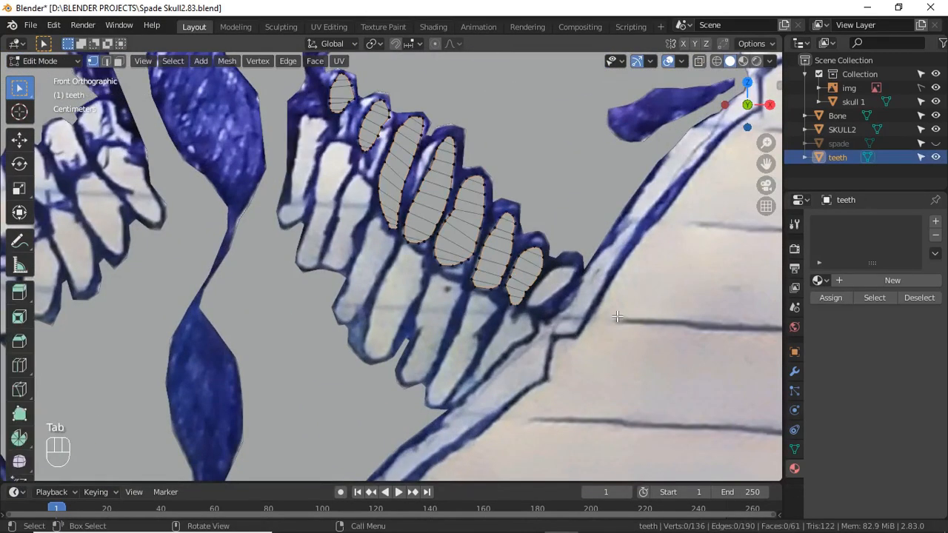
pyautogui.press('z')
pyautogui.click(494, 319)
pyautogui.scroll(3, 473, 238)
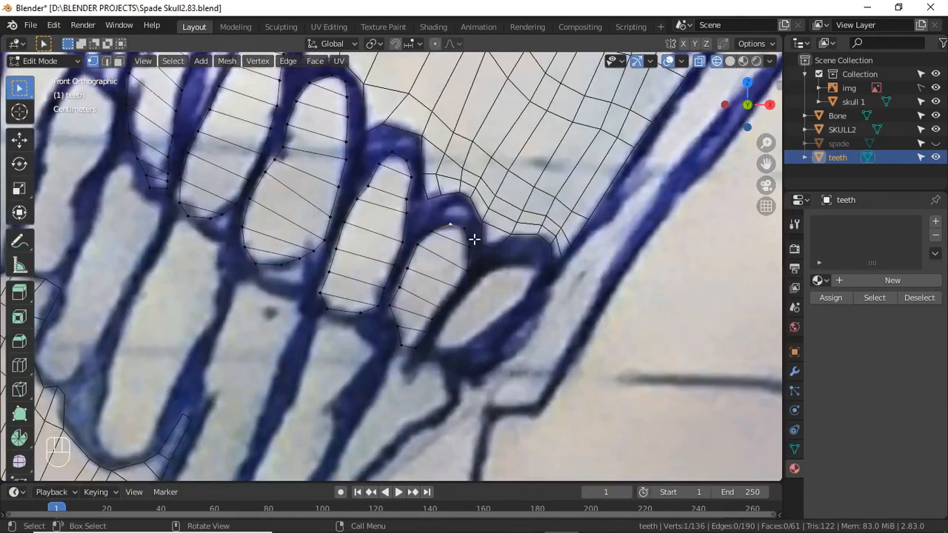
# Place a duplicated vertex at the top of the eighth tooth and extrude its rounded upper end
pyautogui.hotkey('shift', 'd')
pyautogui.click(612, 338)
pyautogui.click(551, 319)
pyautogui.press('g')
pyautogui.click(546, 307)
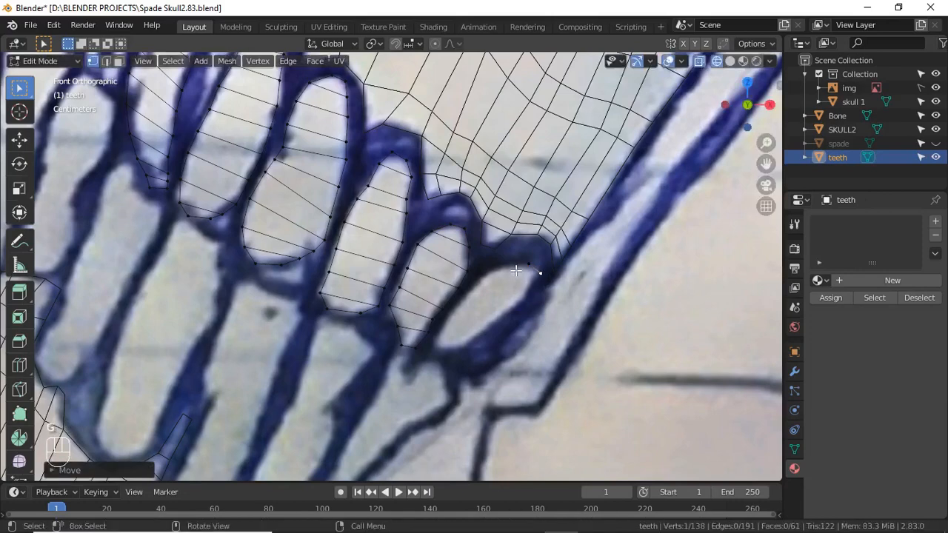
pyautogui.click(518, 271)
pyautogui.press('g')
pyautogui.click(544, 288)
pyautogui.click(543, 290)
pyautogui.press('e')
pyautogui.click(536, 312)
# Extrude outline vertices down both upper sides of the eighth tooth along the drawn edges
pyautogui.click(533, 275)
pyautogui.press('e')
pyautogui.click(550, 322)
pyautogui.click(534, 299)
pyautogui.press('e')
pyautogui.click(524, 313)
pyautogui.click(516, 277)
pyautogui.press('e')
pyautogui.click(501, 280)
pyautogui.click(528, 305)
pyautogui.press('e')
pyautogui.click(529, 331)
# Extend the eighth tooth's outline with extruded vertices on both sides down to its middle
pyautogui.click(504, 288)
pyautogui.press('e')
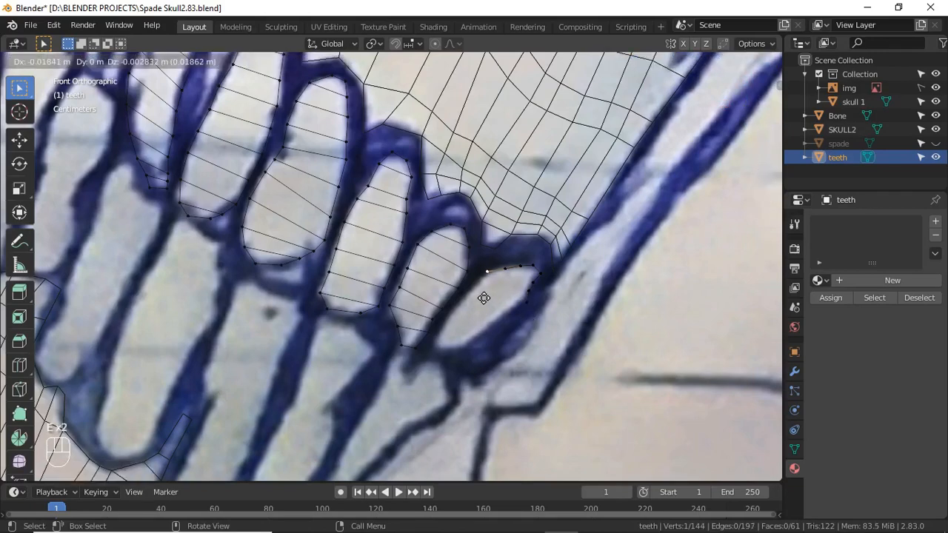
pyautogui.click(484, 301)
pyautogui.click(523, 311)
pyautogui.press('e')
pyautogui.click(514, 313)
pyautogui.click(486, 298)
pyautogui.press('e')
pyautogui.click(470, 306)
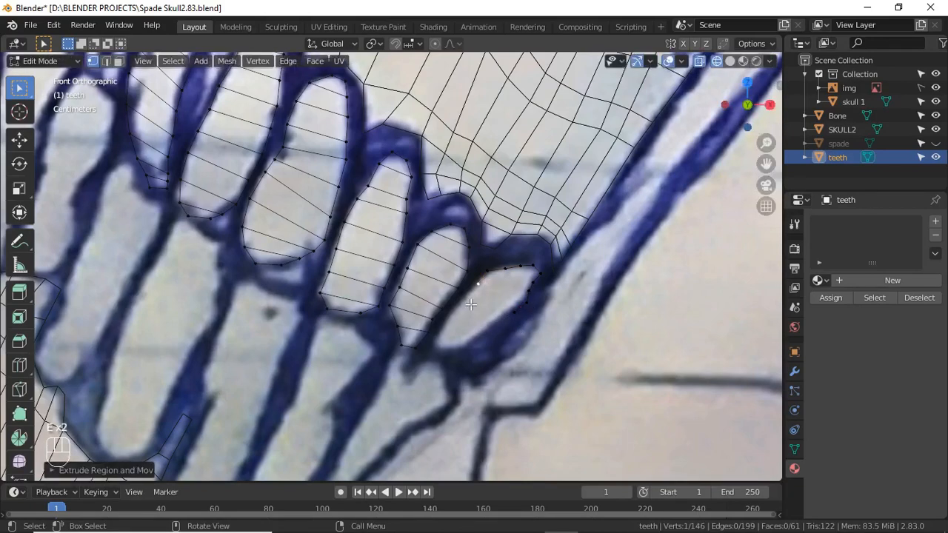
pyautogui.press('x')
pyautogui.press('Escape')
# Extrude vertices along both sides of the eighth tooth from its middle into its lower half
pyautogui.press('e')
pyautogui.click(512, 334)
pyautogui.click(520, 331)
pyautogui.press('e')
pyautogui.click(507, 338)
pyautogui.click(479, 326)
pyautogui.press('e')
pyautogui.click(469, 344)
pyautogui.click(500, 329)
pyautogui.press('e')
pyautogui.click(483, 346)
# Continue the eighth tooth's outline with extruded vertices down both lower sides toward its tip
pyautogui.click(468, 330)
pyautogui.press('e')
pyautogui.click(489, 347)
pyautogui.click(493, 353)
pyautogui.press('e')
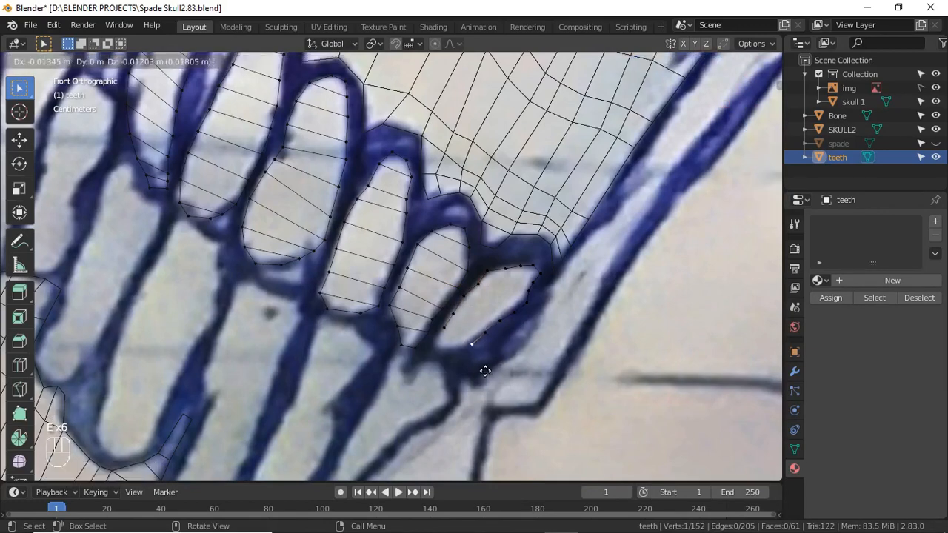
pyautogui.click(486, 369)
pyautogui.click(457, 345)
pyautogui.press('e')
pyautogui.click(463, 369)
# Round off the eighth tooth's lower tip with extruded vertices and fill the outline with faces
pyautogui.click(473, 357)
pyautogui.press('e')
pyautogui.click(459, 370)
pyautogui.click(446, 357)
pyautogui.click(463, 361)
pyautogui.press('e')
pyautogui.click(449, 365)
pyautogui.click(532, 267)
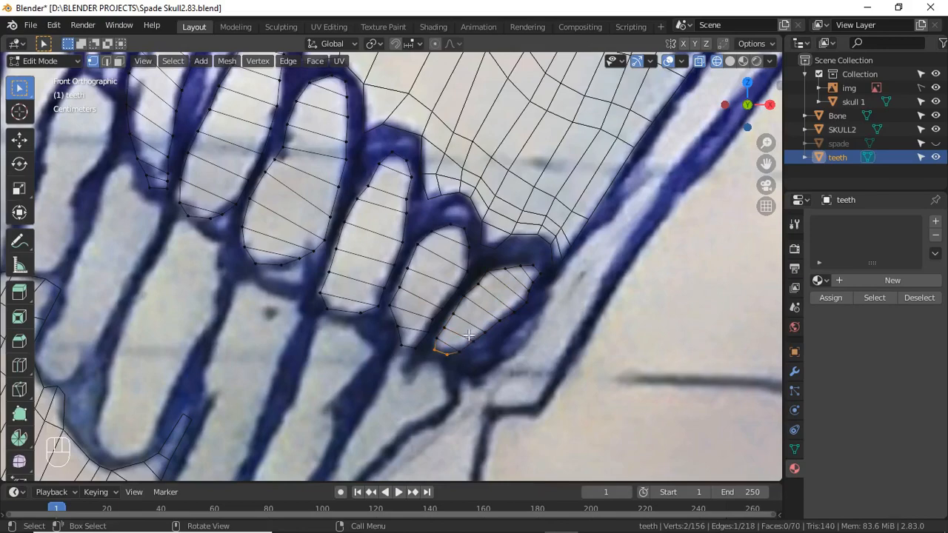
# Place duplicated vertices at the top of the first lower-row tooth and extrude its upper edge
pyautogui.scroll(-5, 468, 336)
pyautogui.scroll(2, 400, 343)
pyautogui.scroll(3, 333, 202)
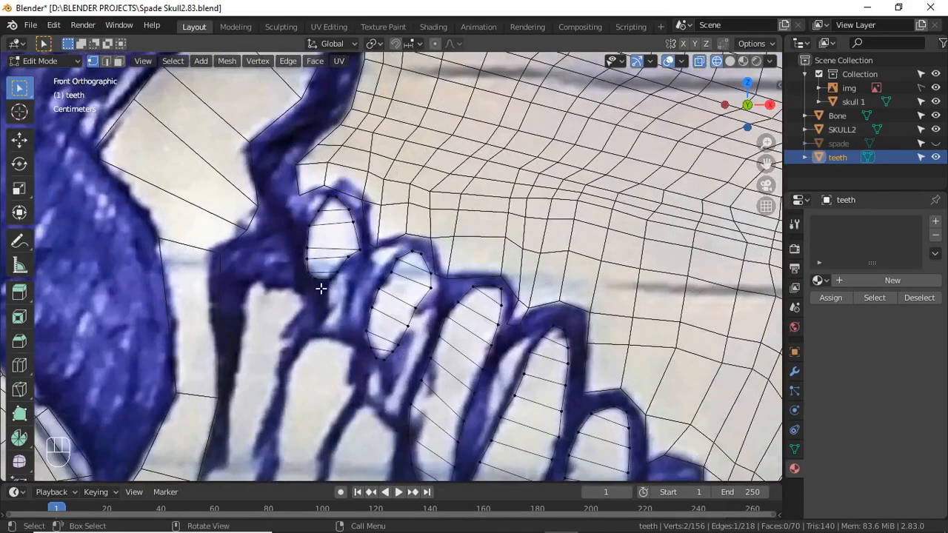
pyautogui.hotkey('shift', 'd')
pyautogui.click(267, 306)
pyautogui.press('e')
pyautogui.click(284, 309)
pyautogui.press('e')
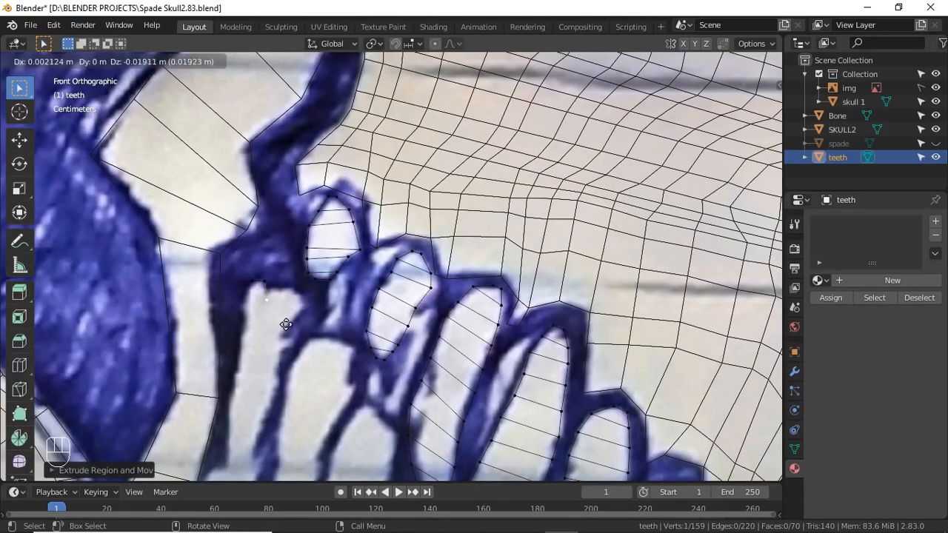
pyautogui.click(294, 309)
pyautogui.press('e')
pyautogui.click(315, 310)
pyautogui.press('e')
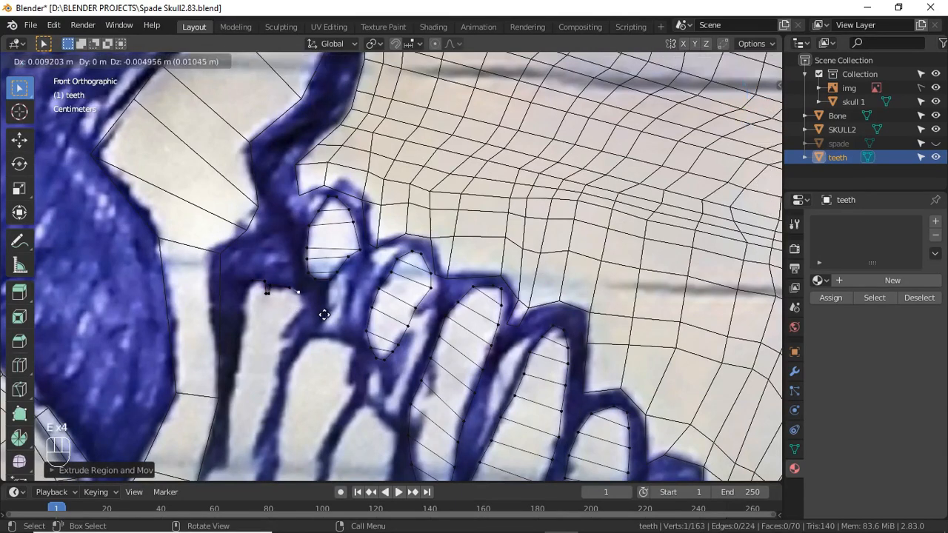
pyautogui.click(326, 315)
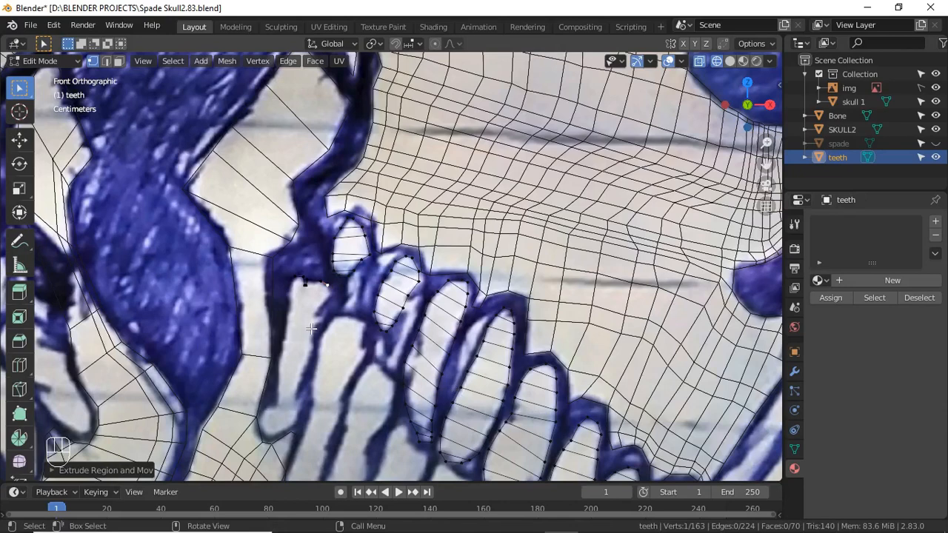
# Extrude vertices around the upper corners of the first lower-row tooth and down both upper sides
pyautogui.scroll(2, 310, 329)
pyautogui.press('e')
pyautogui.click(320, 351)
pyautogui.press('e')
pyautogui.click(268, 350)
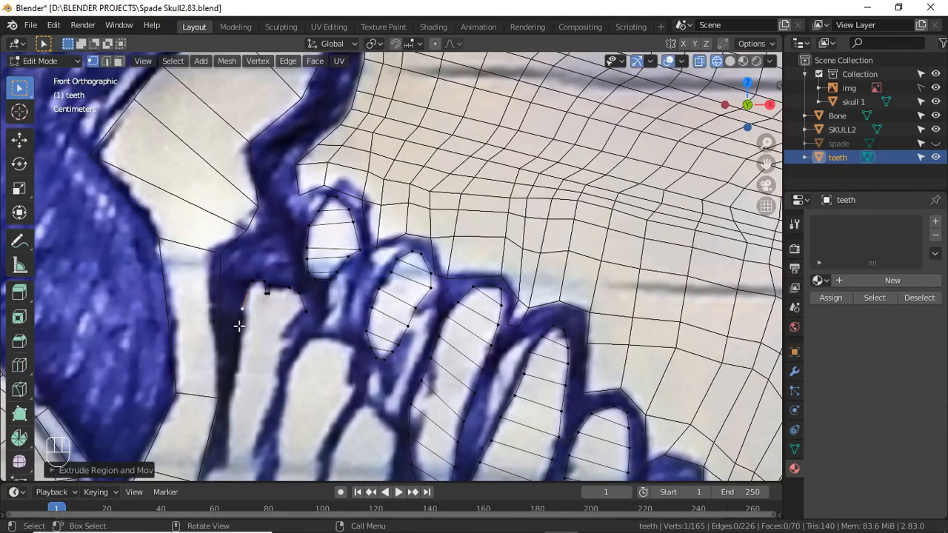
pyautogui.press('e')
pyautogui.click(239, 347)
pyautogui.click(286, 343)
pyautogui.press('e')
pyautogui.click(269, 376)
pyautogui.click(242, 350)
pyautogui.press('e')
pyautogui.click(239, 389)
# Extend the first lower-row tooth's outline through its middle on both sides and reposition the left side's lowest vertex
pyautogui.click(288, 384)
pyautogui.press('e')
pyautogui.click(277, 422)
pyautogui.click(239, 417)
pyautogui.press('e')
pyautogui.click(280, 449)
pyautogui.click(299, 415)
pyautogui.press('e')
pyautogui.click(300, 422)
pyautogui.click(235, 412)
pyautogui.press('g')
pyautogui.click(237, 411)
pyautogui.scroll(-3, 379, 298)
pyautogui.scroll(4, 379, 298)
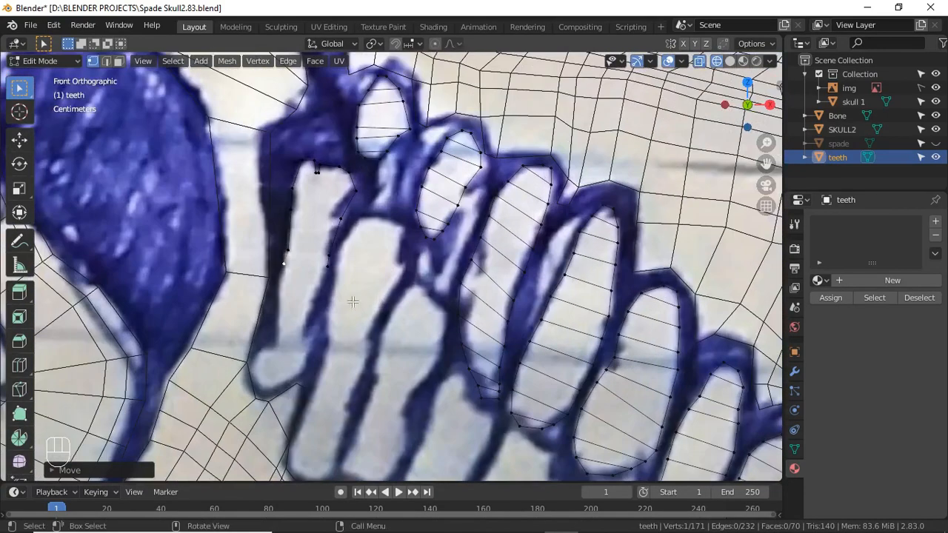
# Extrude the first lower-row tooth's outline vertices down both lower sides along the drawn edges
pyautogui.press('e')
pyautogui.click(284, 307)
pyautogui.click(314, 302)
pyautogui.press('e')
pyautogui.click(305, 325)
pyautogui.click(278, 305)
pyautogui.press('e')
pyautogui.click(277, 383)
pyautogui.click(323, 303)
pyautogui.press('e')
pyautogui.click(305, 379)
# Extrude vertices around the rounded lower end of the first lower-row tooth
pyautogui.press('e')
pyautogui.click(289, 399)
pyautogui.click(277, 319)
pyautogui.press('e')
pyautogui.click(258, 366)
pyautogui.click(258, 366)
pyautogui.press('e')
pyautogui.click(264, 392)
pyautogui.click(276, 392)
pyautogui.press('e')
pyautogui.click(262, 407)
pyautogui.click(265, 406)
# Slide and reposition the left-side vertices on the lower part of the first lower-row tooth's outline
pyautogui.click(305, 334)
pyautogui.press('g')
pyautogui.press('g')
pyautogui.click(282, 325)
pyautogui.press('g')
pyautogui.click(277, 333)
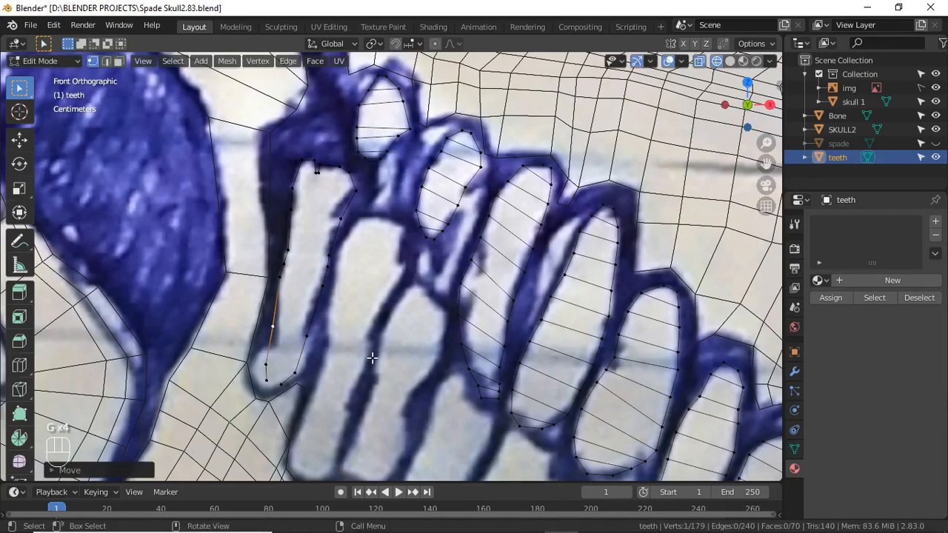
pyautogui.click(316, 215)
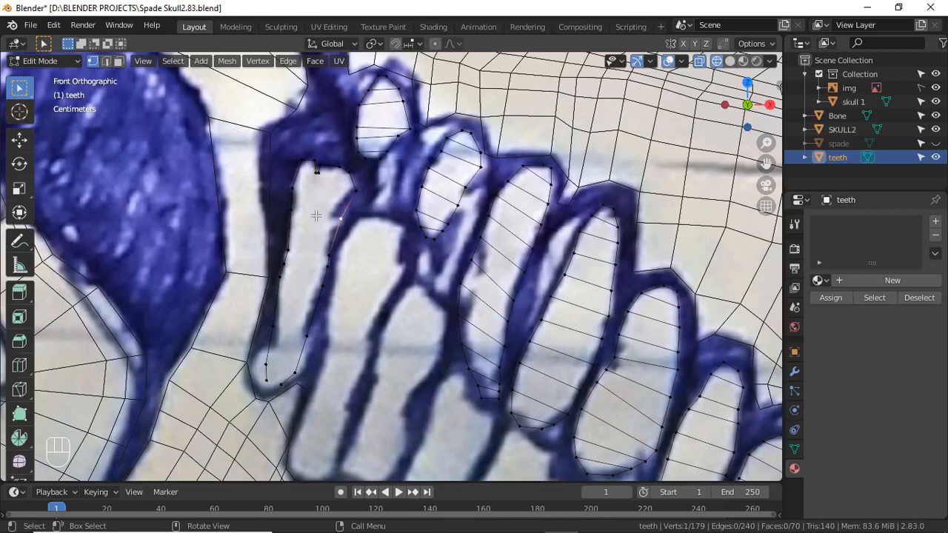
# Fill the first lower-row tooth with faces from its rounded lower end up to the wide upper section
pyautogui.click(267, 378)
pyautogui.keyDown('shift'); pyautogui.click(282, 386); pyautogui.keyUp('shift')
pyautogui.keyDown('shift'); pyautogui.click(294, 373); pyautogui.keyUp('shift')
pyautogui.keyDown('shift'); pyautogui.click(266, 365); pyautogui.keyUp('shift')
pyautogui.press('f')
pyautogui.click(266, 365)
pyautogui.press('f')
pyautogui.press('f')
pyautogui.press('f')
pyautogui.press('f')
pyautogui.press('f')
pyautogui.press('f')
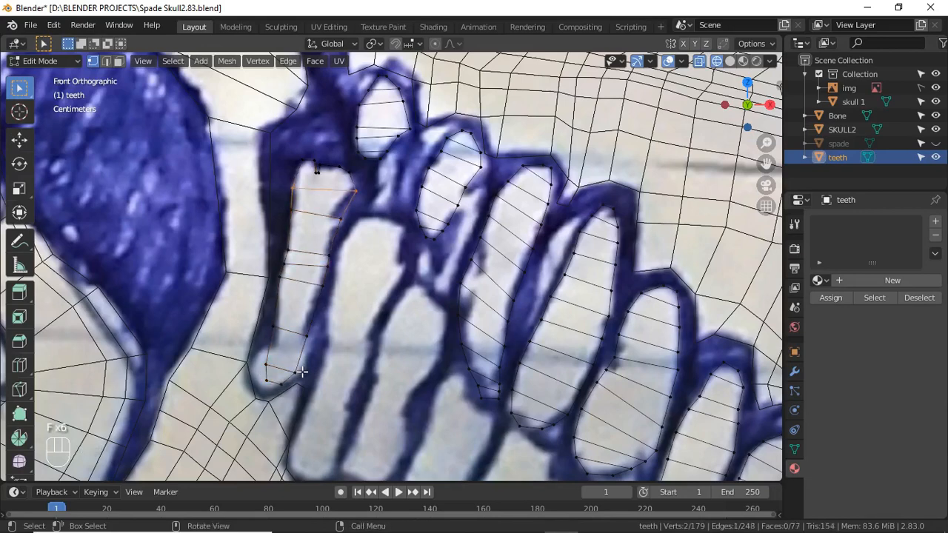
# Switch the viewport to solid shading and add three lengthwise loop cuts along the first lower-row tooth
pyautogui.press('z')
pyautogui.hotkey('ctrl', 'r')
pyautogui.click(312, 185)
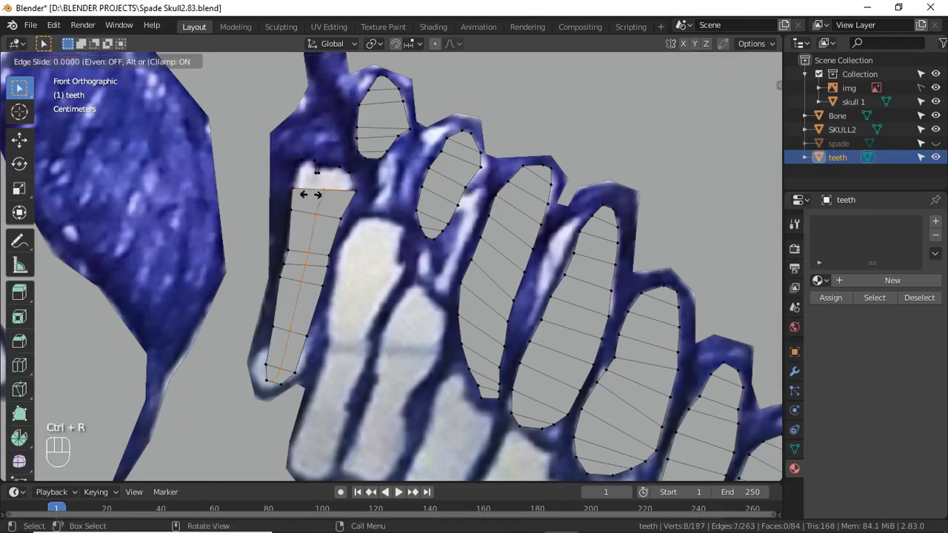
pyautogui.click(303, 205)
pyautogui.hotkey('ctrl', 'r')
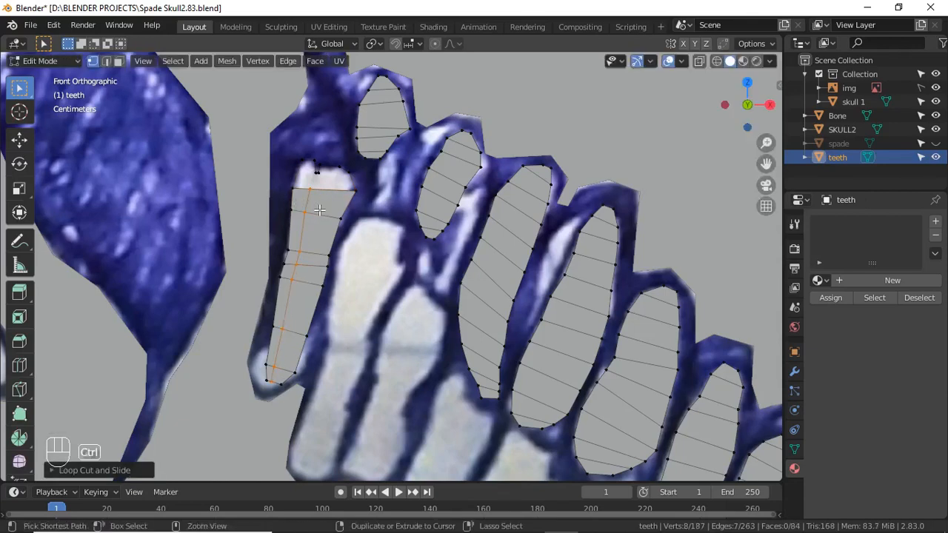
pyautogui.click(315, 211)
pyautogui.click(312, 216)
pyautogui.hotkey('ctrl', 'r')
pyautogui.click(325, 213)
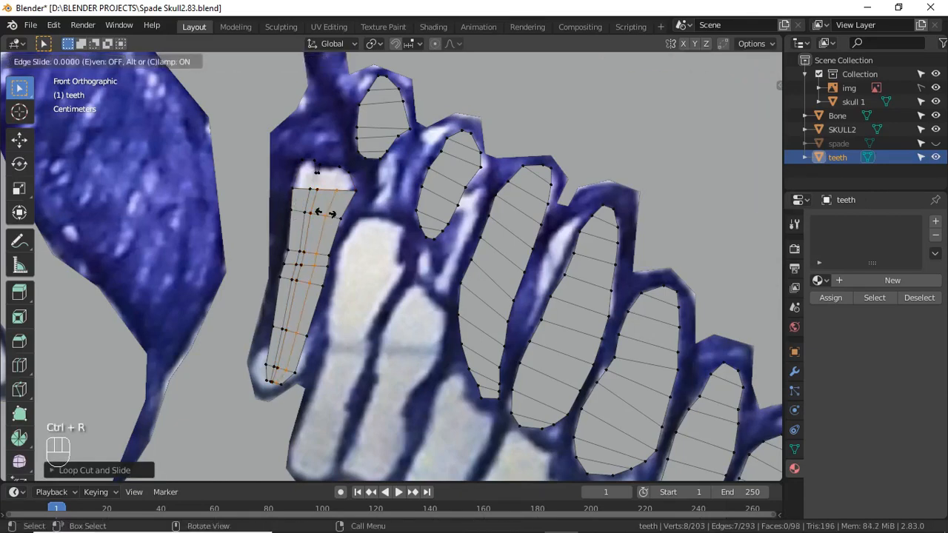
pyautogui.click(320, 213)
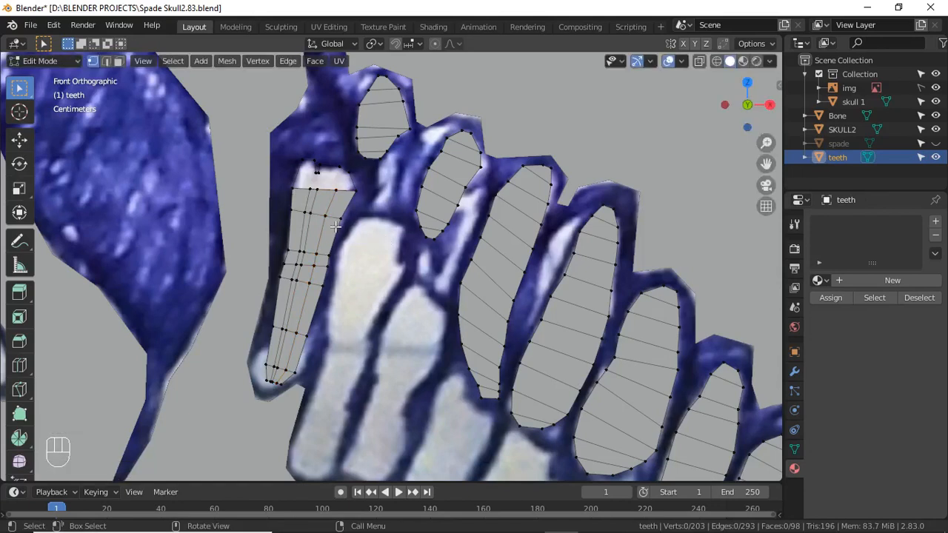
# Fill the upper left corner of the first lower-row tooth with faces, joining it to the filled body
pyautogui.click(302, 165)
pyautogui.keyDown('shift'); pyautogui.click(293, 190); pyautogui.keyUp('shift')
pyautogui.rightClick(293, 190)
pyautogui.click(293, 190)
pyautogui.click(299, 173)
pyautogui.keyDown('shift'); pyautogui.click(313, 165); pyautogui.keyUp('shift')
pyautogui.keyDown('shift'); pyautogui.click(303, 171); pyautogui.keyUp('shift')
pyautogui.press('f')
pyautogui.keyDown('shift'); pyautogui.click(295, 190); pyautogui.keyUp('shift')
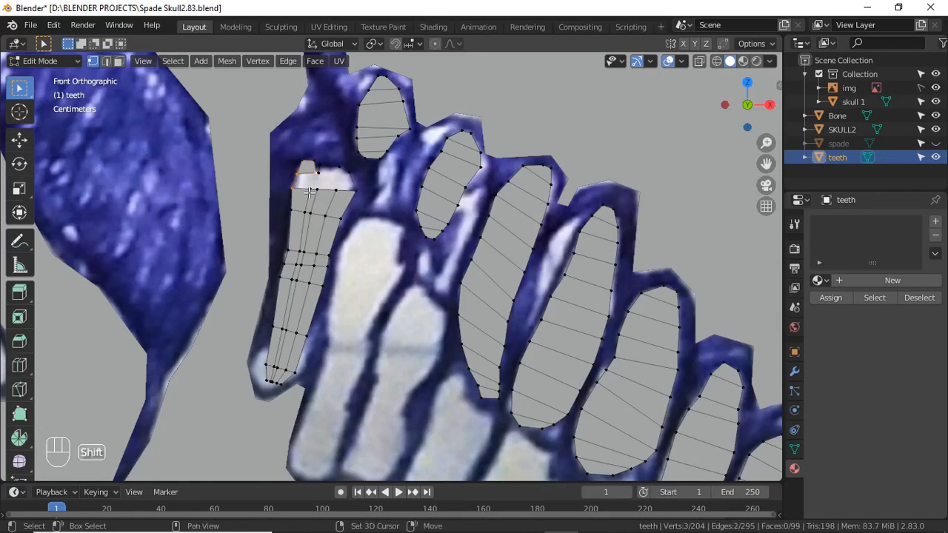
pyautogui.press('f')
pyautogui.click(317, 176)
pyautogui.hotkey('alt', 'a')
pyautogui.scroll(2, 316, 189)
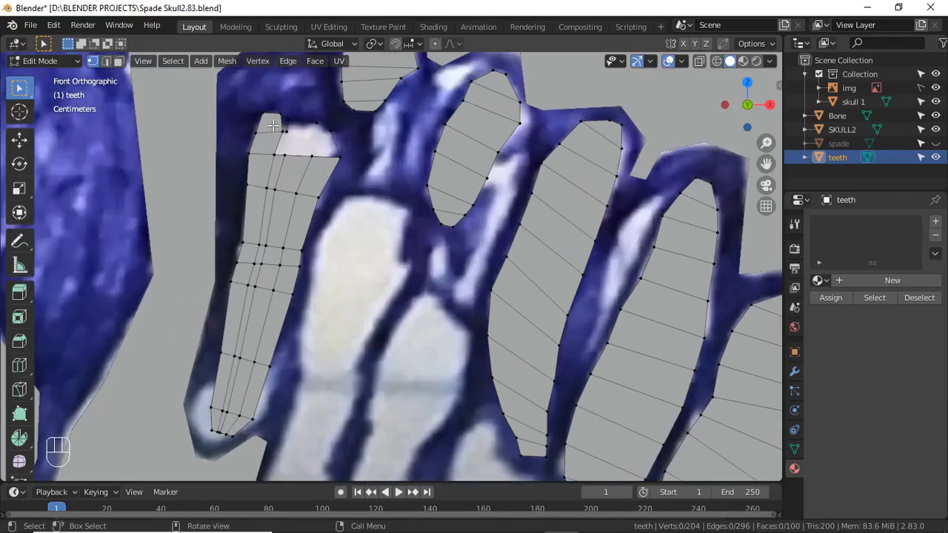
# Adjust the first lower-row tooth's upper right edge and extrude an interior vertex upward into the remaining gap
pyautogui.keyDown('shift'); pyautogui.click(280, 132); pyautogui.keyUp('shift')
pyautogui.press('f')
pyautogui.rightClick(337, 133)
pyautogui.click(337, 133)
pyautogui.click(341, 149)
pyautogui.press('g')
pyautogui.press('g')
pyautogui.click(367, 157)
pyautogui.click(367, 157)
pyautogui.press('e')
pyautogui.click(313, 140)
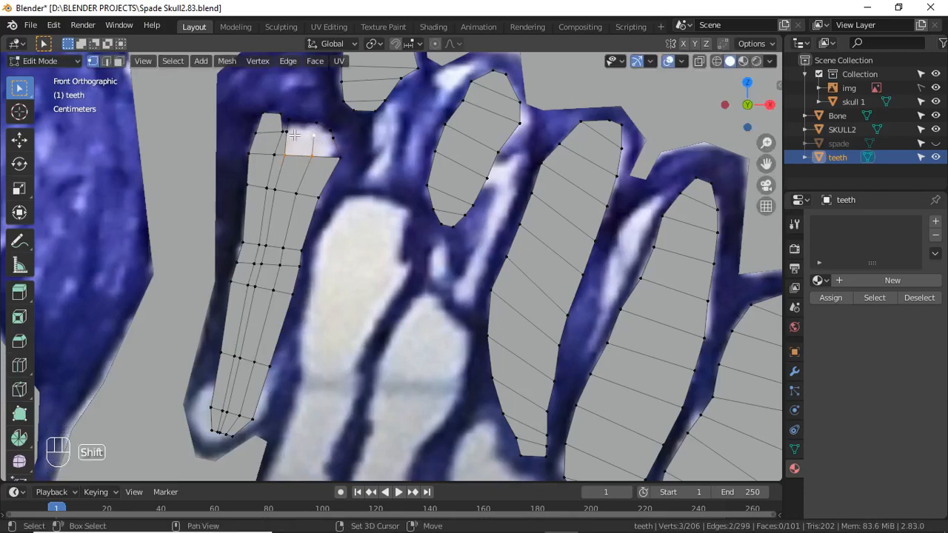
# Fill the remaining gap at the top of the first lower-row tooth with faces around the interior vertex
pyautogui.press('f')
pyautogui.keyDown('shift'); pyautogui.click(314, 132); pyautogui.keyUp('shift')
pyautogui.keyDown('shift'); pyautogui.click(293, 124); pyautogui.keyUp('shift')
pyautogui.press('f')
pyautogui.click(330, 141)
pyautogui.keyDown('shift'); pyautogui.click(330, 132); pyautogui.keyUp('shift')
pyautogui.keyDown('shift'); pyautogui.click(318, 127); pyautogui.keyUp('shift')
pyautogui.keyDown('shift'); pyautogui.click(315, 141); pyautogui.keyUp('shift')
pyautogui.press('f')
pyautogui.press('f')
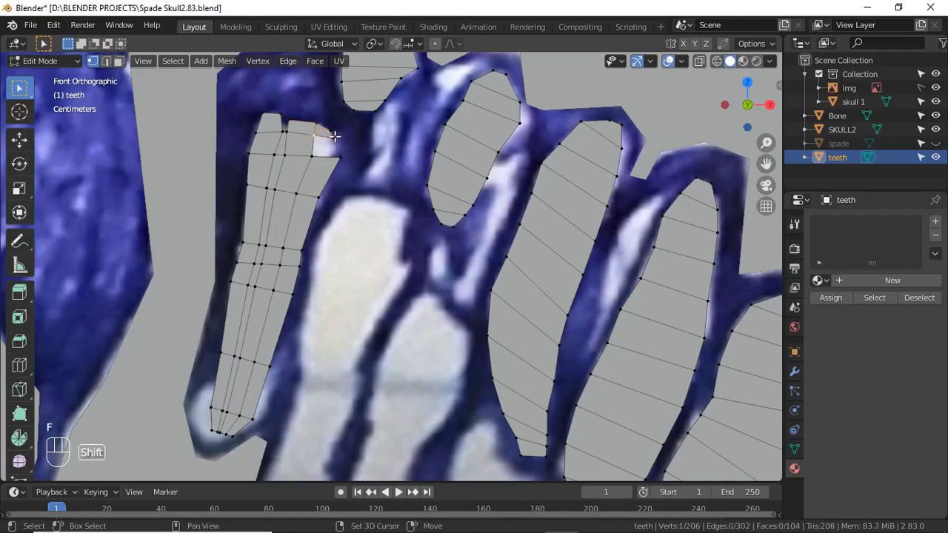
# Move the first lower-row tooth's upper right side vertex inward to follow the drawn edge
pyautogui.press('g')
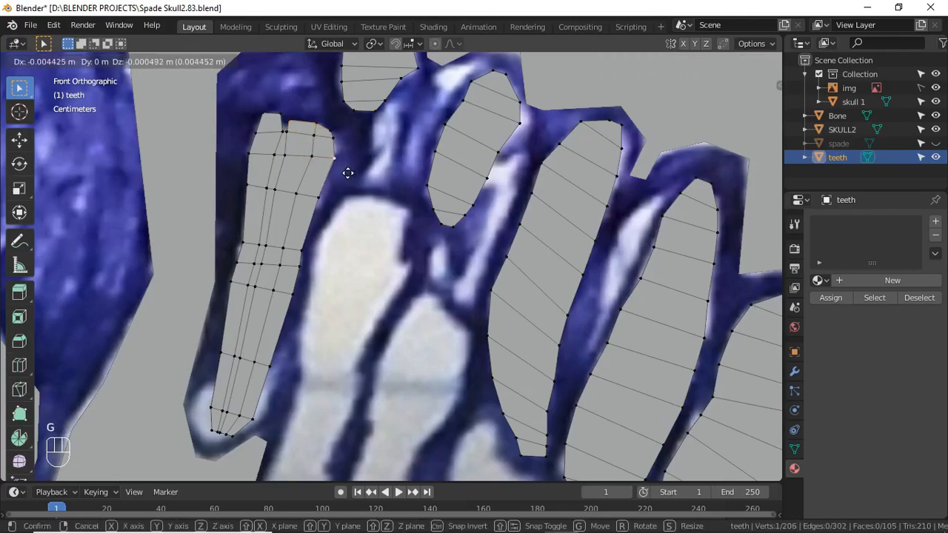
pyautogui.click(347, 171)
pyautogui.click(358, 188)
pyautogui.click(331, 160)
# Duplicate a vertex to the top of the second lower-row tooth and extrude it across the upper edge
pyautogui.scroll(-4, 333, 161)
pyautogui.scroll(3, 445, 222)
pyautogui.keyDown('shift'); pyautogui.moveTo(452, 242); pyautogui.dragTo(379, 238, button='middle'); pyautogui.keyUp('shift')
pyautogui.hotkey('shift', 'd')
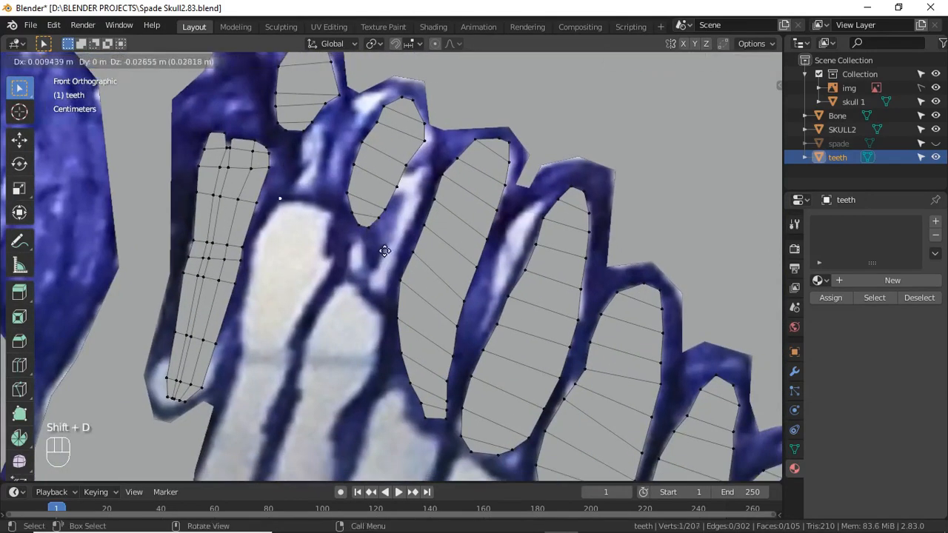
pyautogui.click(385, 252)
pyautogui.press('e')
pyautogui.click(331, 243)
pyautogui.press('e')
pyautogui.click(359, 268)
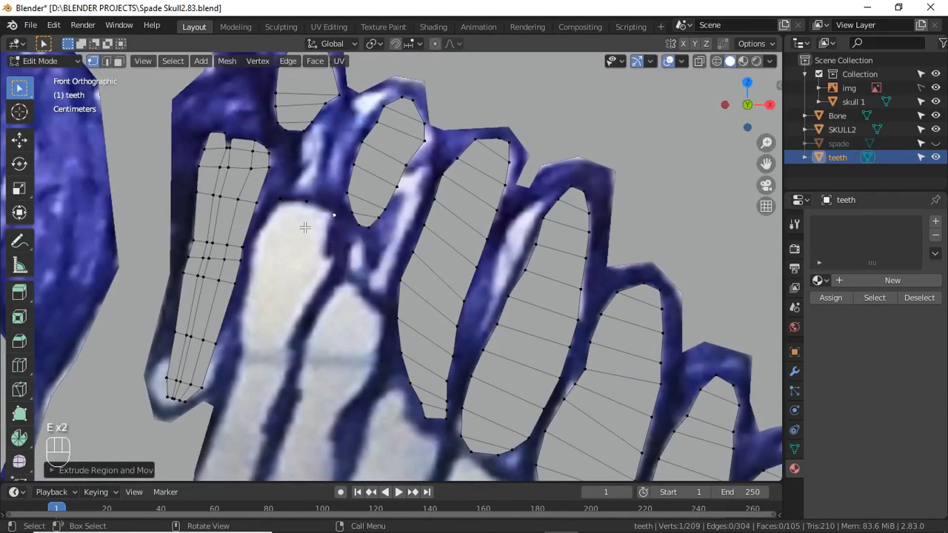
# Extrude vertices from the second lower-row tooth's upper right corner down its right side
pyautogui.press('e')
pyautogui.click(342, 277)
pyautogui.press('e')
pyautogui.click(340, 268)
pyautogui.scroll(-1, 340, 268)
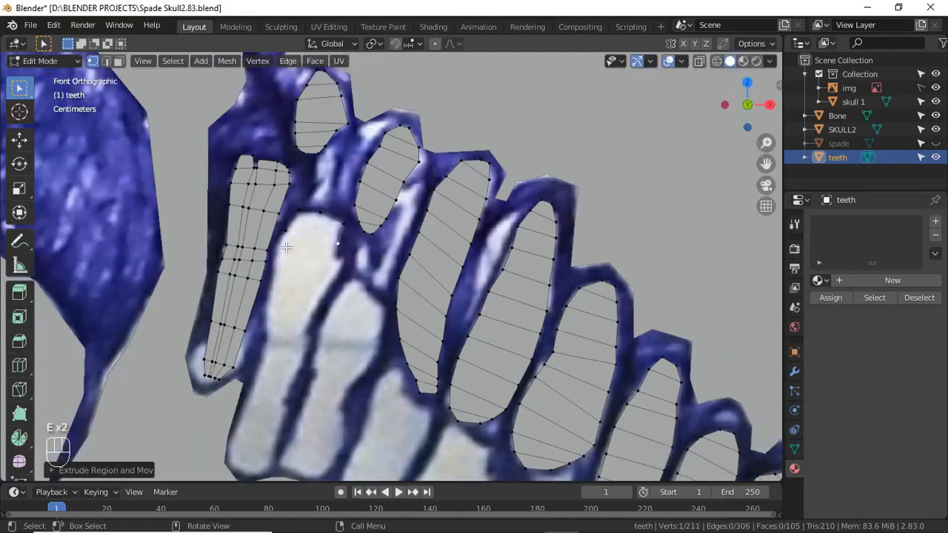
pyautogui.press('e')
pyautogui.click(330, 285)
pyautogui.click(339, 254)
pyautogui.press('e')
pyautogui.click(356, 302)
# Extrude vertices from the second lower-row tooth's upper left corner down its left side
pyautogui.click(273, 261)
pyautogui.press('e')
pyautogui.click(296, 292)
pyautogui.press('x')
pyautogui.click(297, 286)
pyautogui.press('e')
pyautogui.click(337, 292)
pyautogui.press('e')
pyautogui.click(338, 298)
# Extend the second lower-row tooth's outline down to its narrowing middle along the drawn edge
pyautogui.press('e')
pyautogui.click(309, 338)
pyautogui.press('e')
pyautogui.click(315, 347)
pyautogui.press('e')
pyautogui.click(321, 358)
pyautogui.press('e')
pyautogui.click(311, 376)
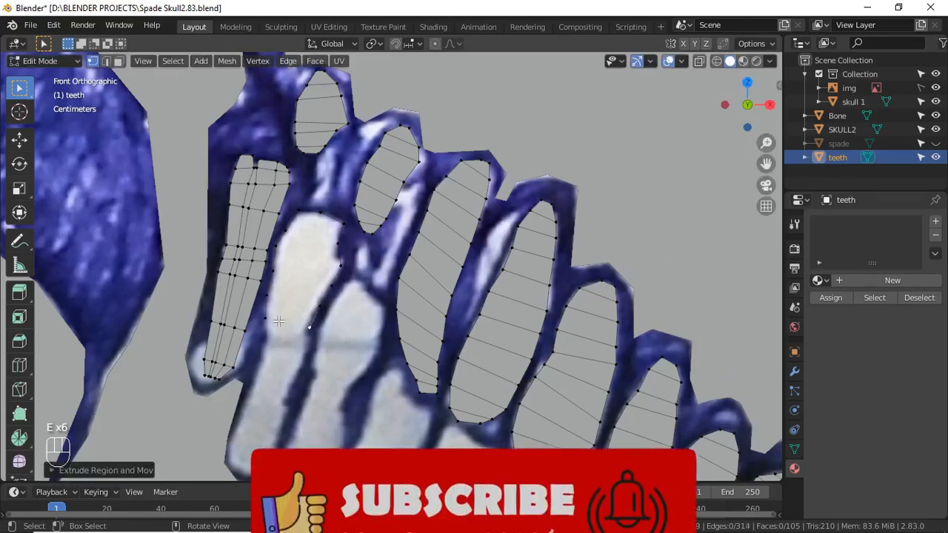
# Extrude the second lower-row tooth's outline vertices past its middle into the lower half
pyautogui.press('e')
pyautogui.click(304, 370)
pyautogui.press('e')
pyautogui.click(307, 352)
pyautogui.press('e')
pyautogui.click(304, 371)
pyautogui.press('e')
pyautogui.click(302, 391)
pyautogui.press('e')
pyautogui.click(283, 406)
pyautogui.press('e')
pyautogui.click(248, 399)
# Extrude the second lower-row tooth's outline down both lower sides toward its lower end
pyautogui.keyDown('shift'); pyautogui.moveTo(346, 386); pyautogui.dragTo(344, 236, button='middle'); pyautogui.keyUp('shift')
pyautogui.press('e')
pyautogui.click(239, 273)
pyautogui.click(282, 256)
pyautogui.press('e')
pyautogui.click(277, 288)
pyautogui.click(268, 319)
pyautogui.press('e')
pyautogui.click(262, 339)
# Extrude vertices around the rounded lower end of the second lower-row tooth
pyautogui.click(283, 320)
pyautogui.press('e')
pyautogui.click(278, 346)
pyautogui.press('e')
pyautogui.click(266, 353)
pyautogui.click(233, 326)
pyautogui.press('e')
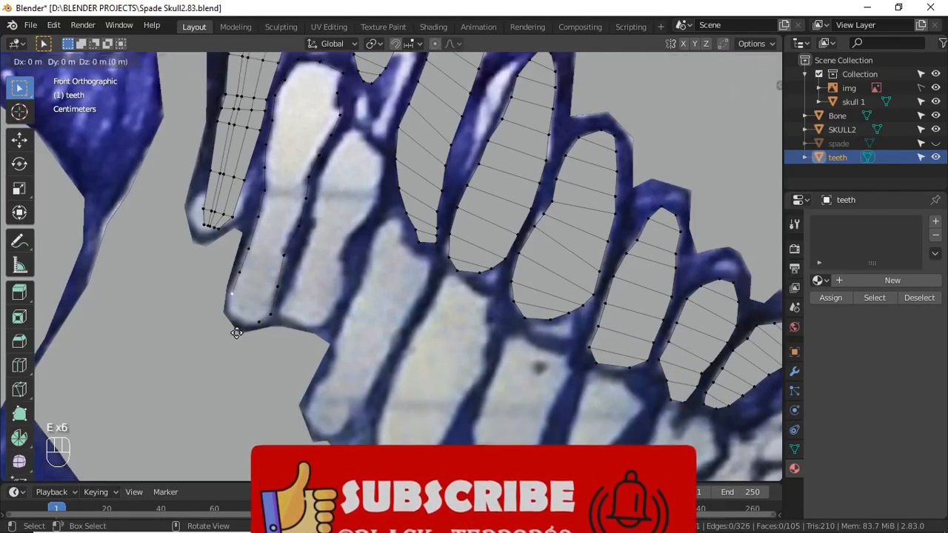
pyautogui.click(239, 349)
# Slide the second lower-row tooth's lower inner-side vertex along its edge to even out the outline spacing
pyautogui.click(282, 321)
pyautogui.press('g')
pyautogui.press('g')
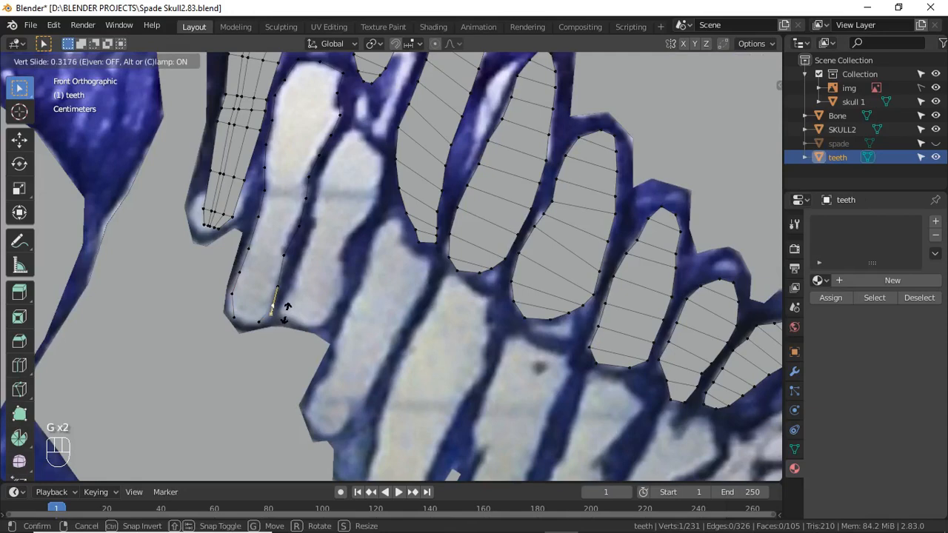
pyautogui.click(287, 307)
# Fill the second lower-row tooth with faces from its rounded lower end up to near its upper tip
pyautogui.keyDown('shift'); pyautogui.click(259, 321); pyautogui.keyUp('shift')
pyautogui.keyDown('shift'); pyautogui.click(235, 317); pyautogui.keyUp('shift')
pyautogui.keyDown('shift'); pyautogui.click(233, 296); pyautogui.keyUp('shift')
pyautogui.press('f')
pyautogui.press('f')
pyautogui.press('f')
pyautogui.press('f')
pyautogui.press('f')
pyautogui.press('f')
pyautogui.press('f')
pyautogui.press('f')
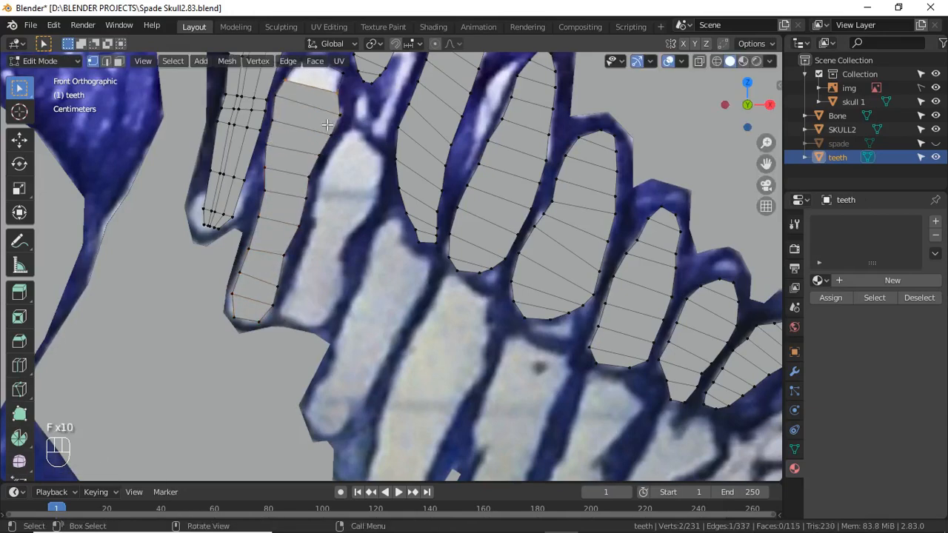
# Add a lengthwise loop cut through the second lower-row tooth and fill the remaining faces at its upper tip
pyautogui.scroll(1, 320, 196)
pyautogui.hotkey('ctrl', 'r')
pyautogui.click(302, 171)
pyautogui.click(304, 174)
pyautogui.keyDown('shift'); pyautogui.click(317, 153); pyautogui.keyUp('shift')
pyautogui.keyDown('shift'); pyautogui.click(294, 152); pyautogui.keyUp('shift')
pyautogui.keyDown('shift'); pyautogui.click(283, 173); pyautogui.keyUp('shift')
pyautogui.press('f')
pyautogui.click(305, 176)
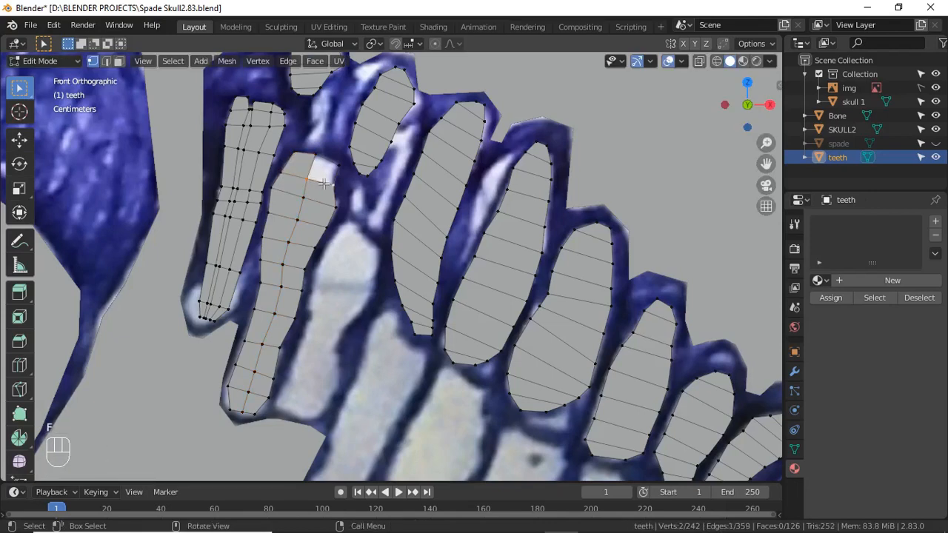
pyautogui.press('f')
# Duplicate a vertex onto the third lower-row tooth's upper tip and extrude it twice along the drawn upper edge
pyautogui.hotkey('shift', 'd')
pyautogui.click(393, 296)
pyautogui.press('e')
pyautogui.click(419, 315)
pyautogui.press('e')
pyautogui.click(428, 322)
# Extrude the third lower-row tooth's outline down both sides just below its upper tip
pyautogui.click(336, 230)
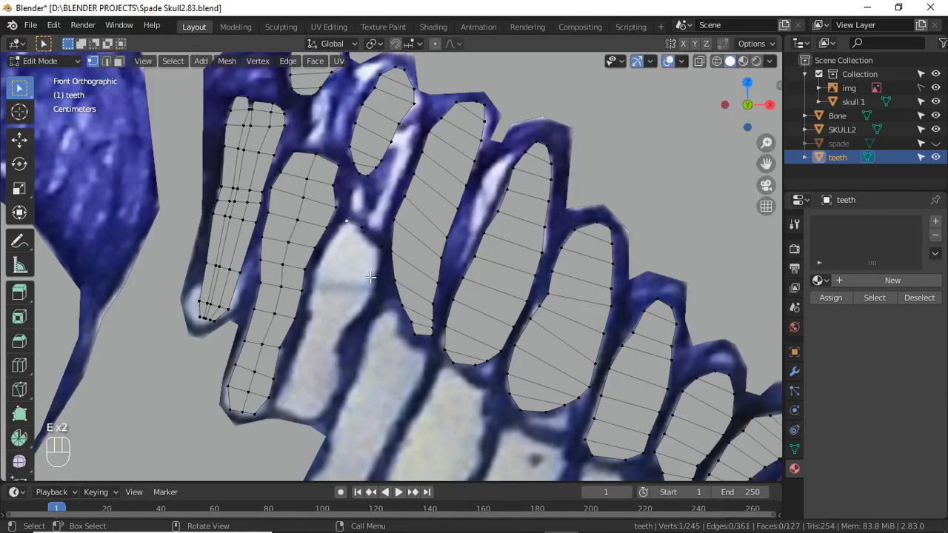
pyautogui.press('e')
pyautogui.click(355, 300)
pyautogui.click(389, 259)
pyautogui.press('e')
pyautogui.click(374, 326)
pyautogui.press('x')
pyautogui.click(373, 324)
pyautogui.click(381, 277)
pyautogui.press('e')
pyautogui.click(379, 298)
# Extrude the third lower-row tooth's outline vertices along both sides of its wide upper half
pyautogui.click(331, 275)
pyautogui.press('e')
pyautogui.click(317, 297)
pyautogui.click(371, 303)
pyautogui.press('e')
pyautogui.click(369, 322)
pyautogui.click(317, 274)
pyautogui.press('e')
pyautogui.click(309, 299)
pyautogui.click(368, 302)
pyautogui.press('e')
pyautogui.click(361, 335)
# Extrude the third lower-row tooth's outline through its narrowing middle on both sides
pyautogui.click(307, 297)
pyautogui.press('e')
pyautogui.click(342, 333)
pyautogui.click(373, 315)
pyautogui.press('e')
pyautogui.click(351, 349)
pyautogui.click(312, 327)
pyautogui.press('e')
pyautogui.click(312, 351)
pyautogui.click(341, 353)
pyautogui.press('e')
pyautogui.click(325, 374)
# Extrude the third lower-row tooth's outline down both sides of its lower half
pyautogui.click(318, 368)
pyautogui.press('e')
pyautogui.click(309, 395)
pyautogui.click(339, 349)
pyautogui.press('e')
pyautogui.click(340, 382)
pyautogui.click(321, 399)
pyautogui.press('e')
pyautogui.click(312, 424)
pyautogui.click(337, 412)
pyautogui.click(330, 434)
# Extrude vertices around the lower end of the third lower-row tooth to finish its outline
pyautogui.click(284, 410)
pyautogui.press('e')
pyautogui.click(277, 424)
pyautogui.click(331, 420)
pyautogui.press('e')
pyautogui.click(321, 432)
pyautogui.click(284, 408)
pyautogui.press('e')
pyautogui.click(284, 418)
pyautogui.click(316, 426)
pyautogui.press('e')
pyautogui.click(304, 437)
# Fill the third lower-row tooth with faces from its lower end up to near its upper tip
pyautogui.click(278, 411)
pyautogui.keyDown('shift'); pyautogui.click(320, 416); pyautogui.keyUp('shift')
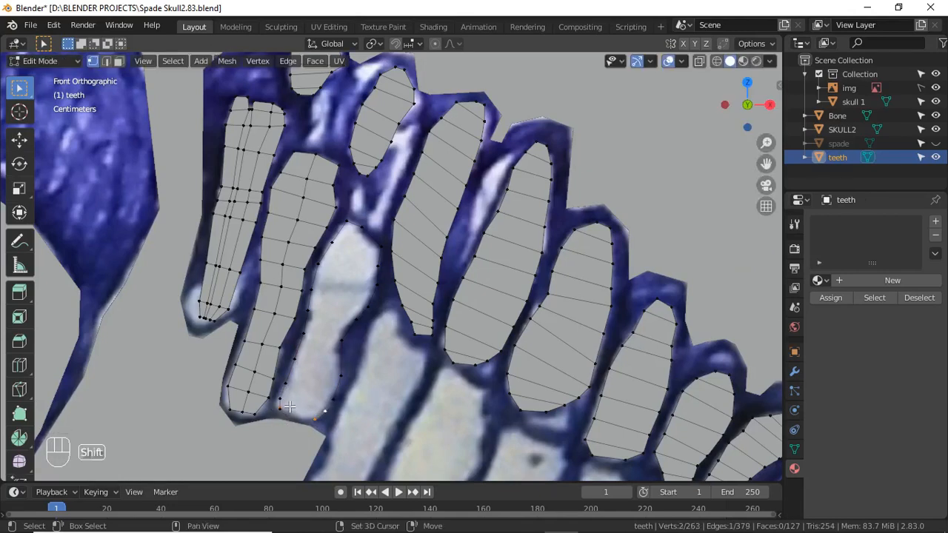
pyautogui.press('f')
pyautogui.press('f')
pyautogui.press('f')
pyautogui.press('f')
pyautogui.press('f')
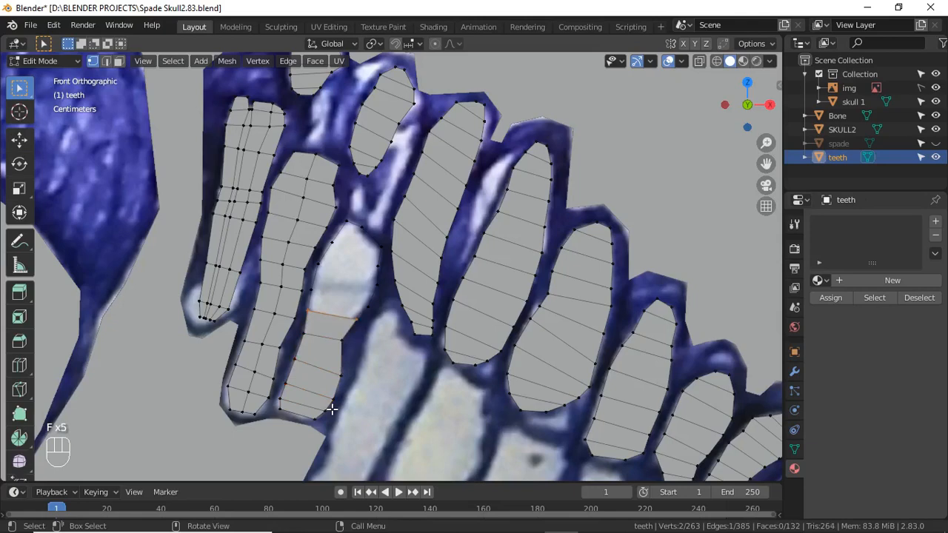
pyautogui.press('f')
pyautogui.press('f')
pyautogui.press('f')
# Add a lengthwise loop cut through the third lower-row tooth and fill the face at its upper tip
pyautogui.hotkey('ctrl', 'r')
pyautogui.click(321, 351)
pyautogui.click(321, 352)
pyautogui.click(330, 245)
pyautogui.keyDown('shift'); pyautogui.click(354, 253); pyautogui.keyUp('shift')
pyautogui.keyDown('shift'); pyautogui.click(362, 227); pyautogui.keyUp('shift')
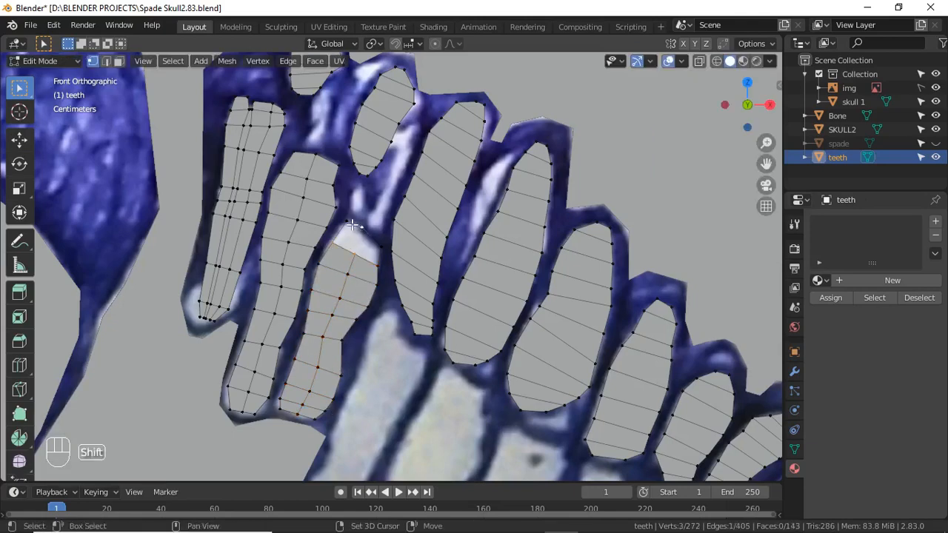
pyautogui.keyDown('shift'); pyautogui.click(379, 247); pyautogui.keyUp('shift')
pyautogui.press('f')
# Duplicate a side vertex of the third lower-row tooth onto the fourth lower-row tooth's upper tip
pyautogui.scroll(-3, 441, 320)
pyautogui.keyDown('shift'); pyautogui.moveTo(423, 372); pyautogui.dragTo(331, 312, button='middle'); pyautogui.keyUp('shift')
pyautogui.scroll(1, 332, 312)
pyautogui.click(247, 244)
pyautogui.scroll(1, 296, 274)
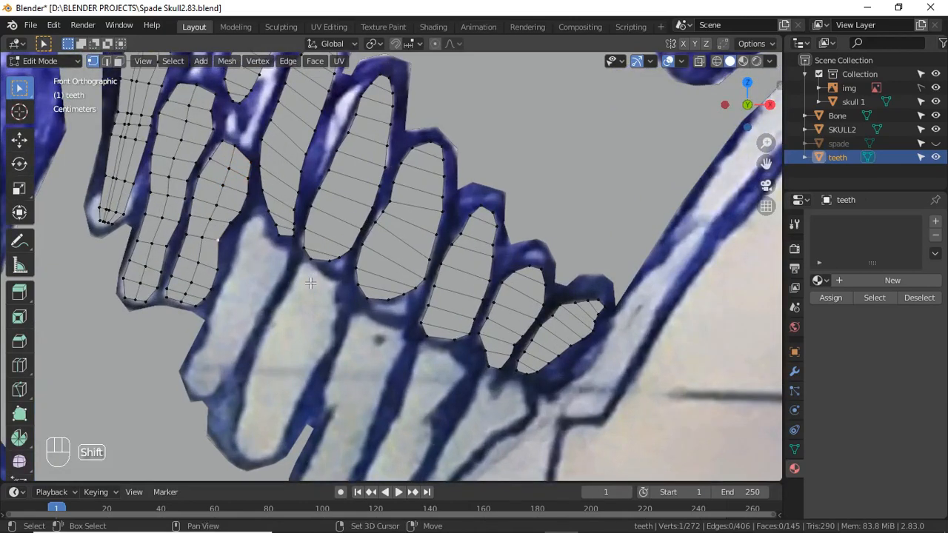
pyautogui.hotkey('shift', 'd')
pyautogui.click(349, 255)
# Extrude vertices from the fourth lower-row tooth's tip along its sloping upper edge to the outer corner
pyautogui.press('e')
pyautogui.click(356, 258)
pyautogui.press('e')
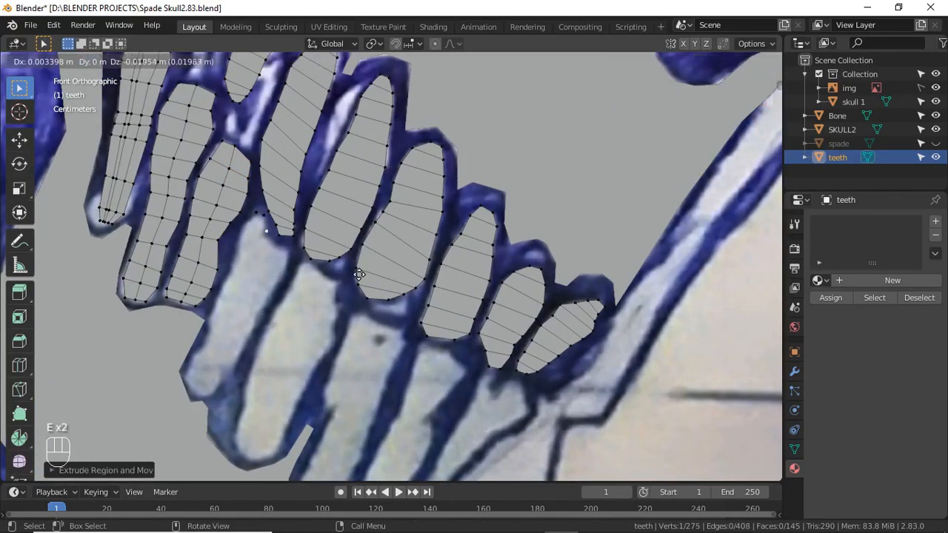
pyautogui.click(359, 279)
pyautogui.press('e')
pyautogui.click(369, 287)
pyautogui.press('e')
pyautogui.click(384, 293)
# Extrude the fourth lower-row tooth's outline down both sides of its upper part
pyautogui.click(251, 223)
pyautogui.press('e')
pyautogui.click(275, 290)
pyautogui.press('x')
pyautogui.click(275, 291)
pyautogui.click(259, 221)
pyautogui.press('e')
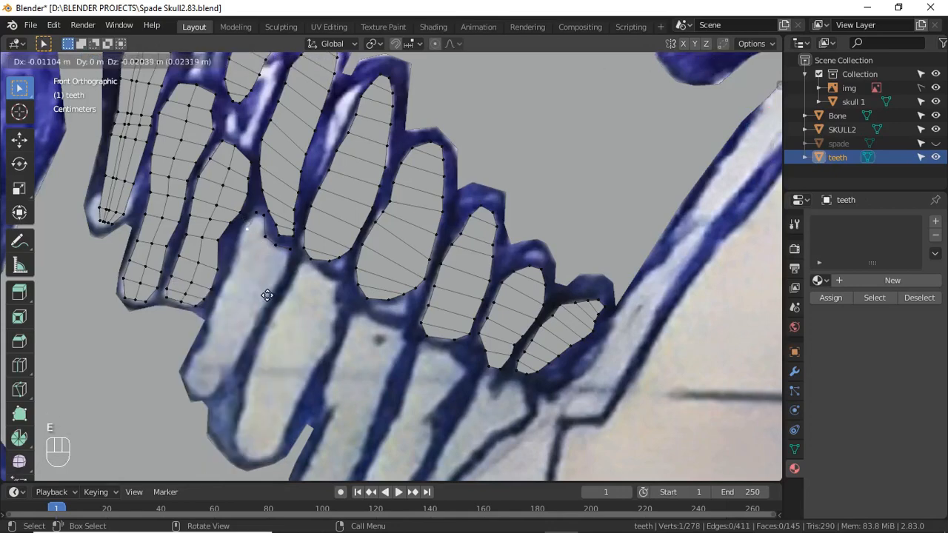
pyautogui.click(260, 302)
pyautogui.press('e')
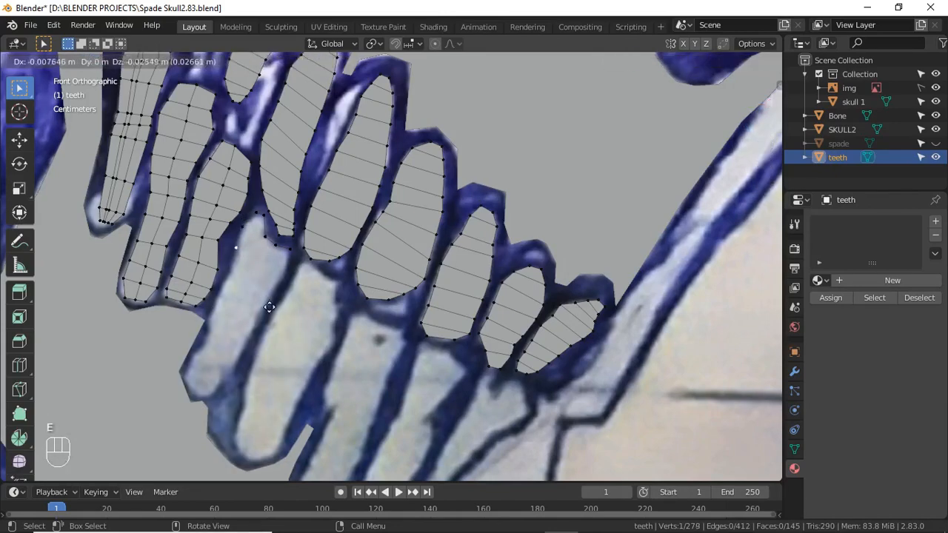
pyautogui.click(288, 270)
pyautogui.click(278, 296)
# Continue the fourth lower-row tooth's outline down both sides through its middle along the drawn edges
pyautogui.press('e')
pyautogui.click(271, 322)
pyautogui.press('e')
pyautogui.click(238, 337)
pyautogui.press('e')
pyautogui.click(222, 347)
pyautogui.press('e')
pyautogui.click(213, 359)
pyautogui.press('e')
pyautogui.click(216, 345)
# Extend the fourth lower-row tooth's outline with extruded vertices down both sides of its lower part
pyautogui.press('e')
pyautogui.click(250, 334)
pyautogui.press('e')
pyautogui.click(245, 368)
pyautogui.press('e')
pyautogui.click(214, 357)
pyautogui.press('e')
pyautogui.click(220, 393)
pyautogui.press('e')
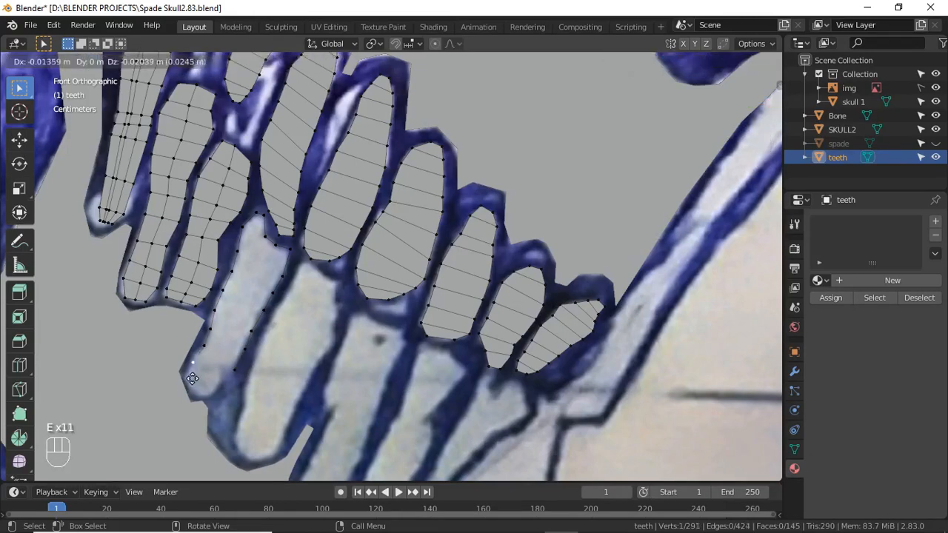
# Extrude vertices around the fourth lower-row tooth's rounded lower end until both sides nearly meet
pyautogui.click(193, 377)
pyautogui.press('e')
pyautogui.click(189, 374)
pyautogui.press('e')
pyautogui.click(183, 393)
pyautogui.press('e')
pyautogui.click(190, 384)
pyautogui.press('e')
pyautogui.click(197, 394)
pyautogui.press('e')
pyautogui.click(206, 400)
# Fill the fourth lower-row tooth with faces between its two sides, working from the lower end upward
pyautogui.press('shift')
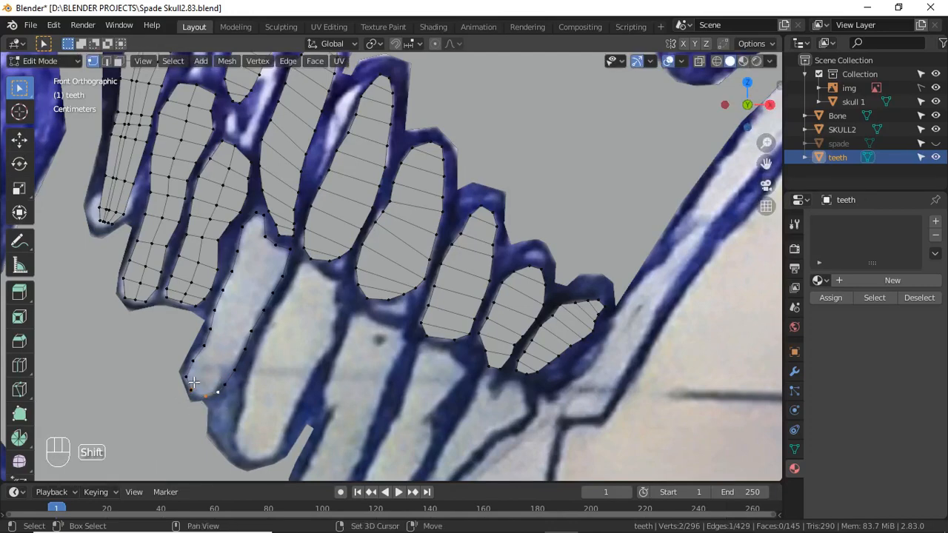
pyautogui.press('f')
pyautogui.press('f')
pyautogui.press('f')
pyautogui.press('f')
pyautogui.press('f')
pyautogui.press('f')
pyautogui.press('f')
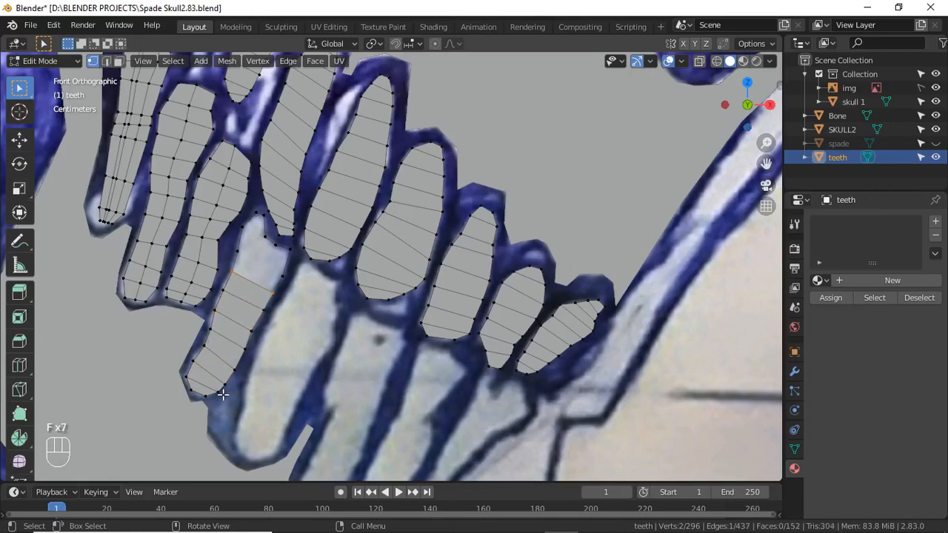
# Add two lengthwise loop cuts through the filled part of the fourth lower-row tooth
pyautogui.hotkey('ctrl', 'r')
pyautogui.click(241, 330)
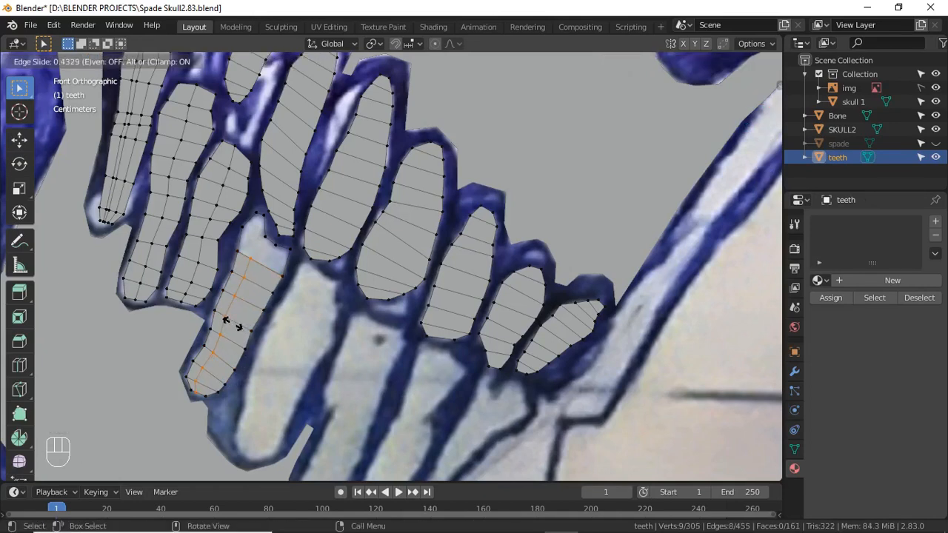
pyautogui.click(226, 320)
pyautogui.hotkey('ctrl', 'r')
pyautogui.click(237, 317)
# Fill the remaining gap at the fourth lower-row tooth's upper tip with faces joined to the loop-cut vertices
pyautogui.press('shift')
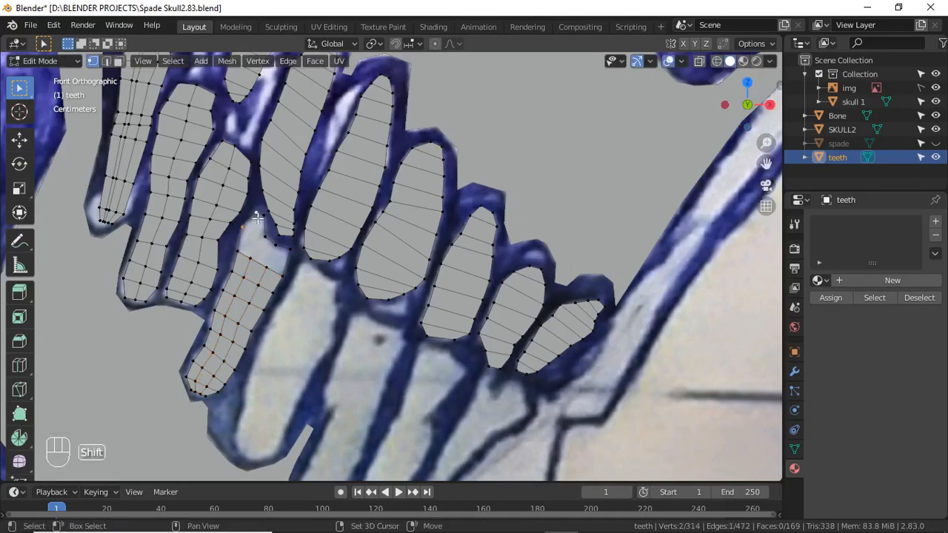
pyautogui.keyDown('shift'); pyautogui.click(250, 256); pyautogui.keyUp('shift')
pyautogui.press('f')
pyautogui.keyDown('shift'); pyautogui.click(243, 231); pyautogui.keyUp('shift')
pyautogui.keyDown('shift'); pyautogui.click(239, 250); pyautogui.keyUp('shift')
pyautogui.press('f')
pyautogui.click(269, 241)
pyautogui.keyDown('shift'); pyautogui.click(249, 262); pyautogui.keyUp('shift')
pyautogui.press('f')
# Duplicate a vertex from the fourth lower-row tooth onto the fifth tooth's upper tip and extrude it along the upper edge to the outer corner
pyautogui.click(278, 248)
pyautogui.click(289, 257)
pyautogui.hotkey('ctrl', 'd')
pyautogui.hotkey('shift', 'd')
pyautogui.click(358, 319)
pyautogui.press('e')
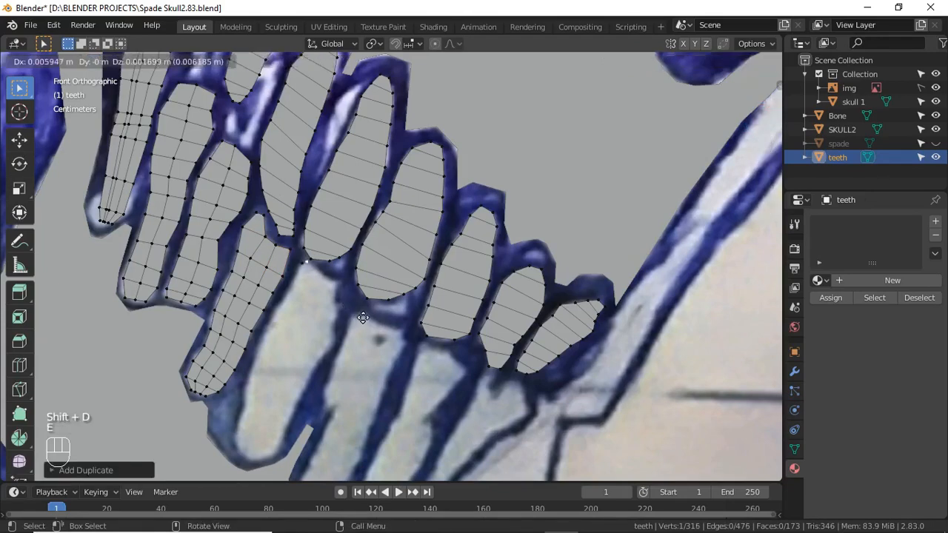
pyautogui.click(379, 330)
pyautogui.press('e')
pyautogui.click(382, 336)
pyautogui.press('e')
pyautogui.click(398, 339)
# Extrude the fifth lower-row tooth's outline down both sides of its upper part
pyautogui.click(306, 270)
pyautogui.press('e')
pyautogui.click(325, 311)
pyautogui.press('e')
pyautogui.click(334, 325)
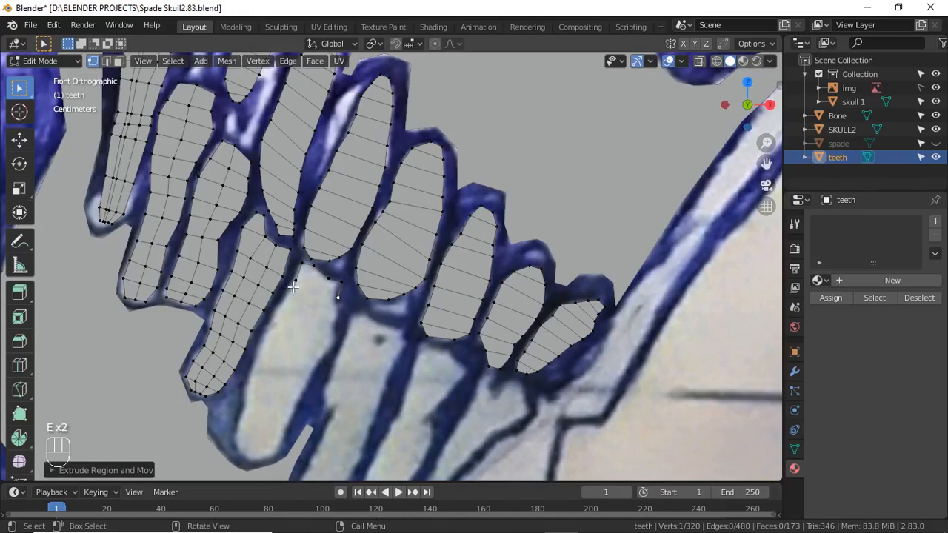
pyautogui.press('e')
pyautogui.click(332, 306)
pyautogui.press('e')
pyautogui.click(345, 357)
pyautogui.click(294, 318)
pyautogui.press('e')
pyautogui.click(283, 331)
# Continue the fifth lower-row tooth's outline down both sides through its middle along the drawn edges
pyautogui.click(340, 324)
pyautogui.press('e')
pyautogui.click(338, 340)
pyautogui.click(289, 335)
pyautogui.click(270, 356)
pyautogui.click(335, 352)
pyautogui.press('e')
pyautogui.click(323, 374)
pyautogui.click(277, 353)
pyautogui.press('e')
pyautogui.click(274, 376)
pyautogui.click(316, 388)
pyautogui.click(304, 406)
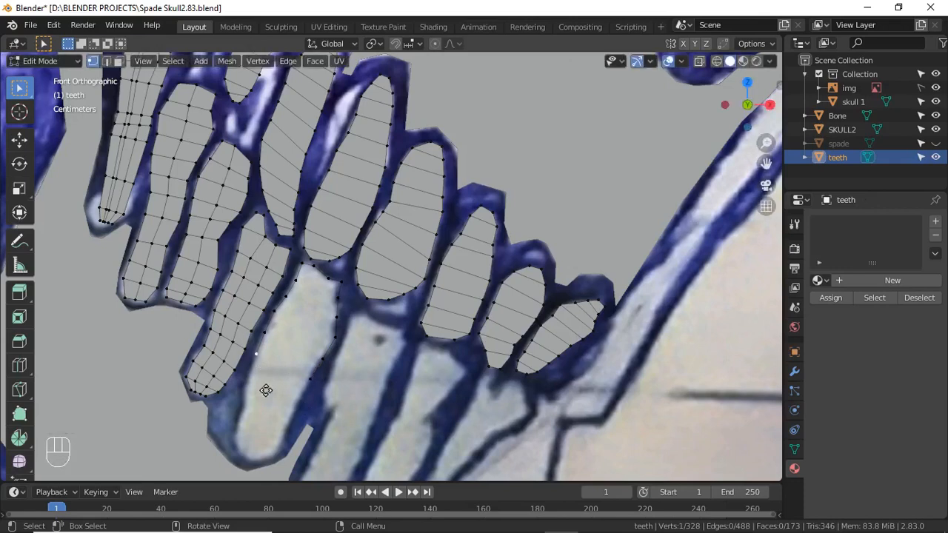
# Extrude further vertices along the fifth lower-row tooth's sides below its middle
pyautogui.moveTo(523, 527)
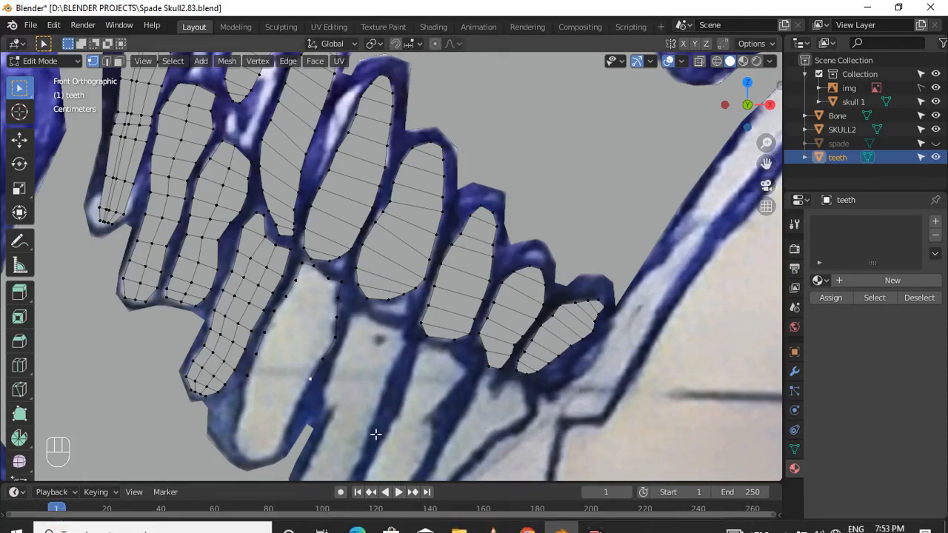
pyautogui.press('e')
pyautogui.click(351, 430)
pyautogui.press('e')
pyautogui.click(317, 419)
pyautogui.click(302, 400)
pyautogui.press('e')
pyautogui.click(303, 416)
# Bring both sides of the fifth lower-row tooth's outline down to just above its rounded lower end
pyautogui.click(243, 395)
pyautogui.press('e')
pyautogui.click(362, 471)
pyautogui.click(306, 422)
pyautogui.press('e')
pyautogui.click(334, 456)
pyautogui.click(240, 420)
pyautogui.press('e')
pyautogui.click(348, 441)
# Trace the fifth lower-row tooth's rounded lower end with extruded vertices from both sides
pyautogui.keyDown('shift'); pyautogui.moveTo(418, 416); pyautogui.dragTo(469, 262, button='middle'); pyautogui.keyUp('shift')
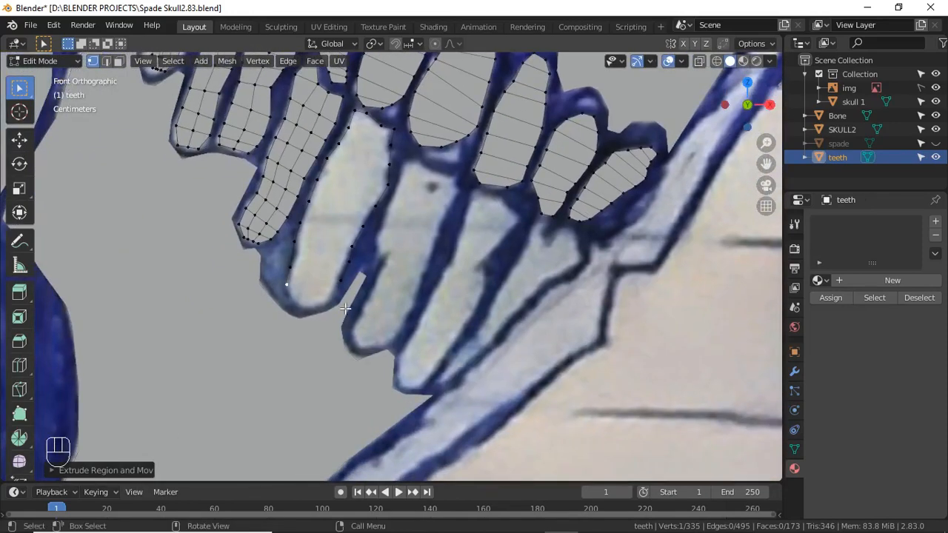
pyautogui.click(346, 309)
pyautogui.press('e')
pyautogui.click(328, 338)
pyautogui.click(296, 307)
pyautogui.press('e')
pyautogui.click(299, 319)
pyautogui.click(329, 306)
pyautogui.press('e')
pyautogui.click(311, 321)
pyautogui.click(292, 301)
pyautogui.press('e')
pyautogui.click(308, 330)
pyautogui.press('e')
pyautogui.click(326, 334)
# Fill the fifth lower-row tooth with faces between its two sides from the lower end up to its upper part
pyautogui.keyDown('shift'); pyautogui.click(311, 312); pyautogui.keyUp('shift')
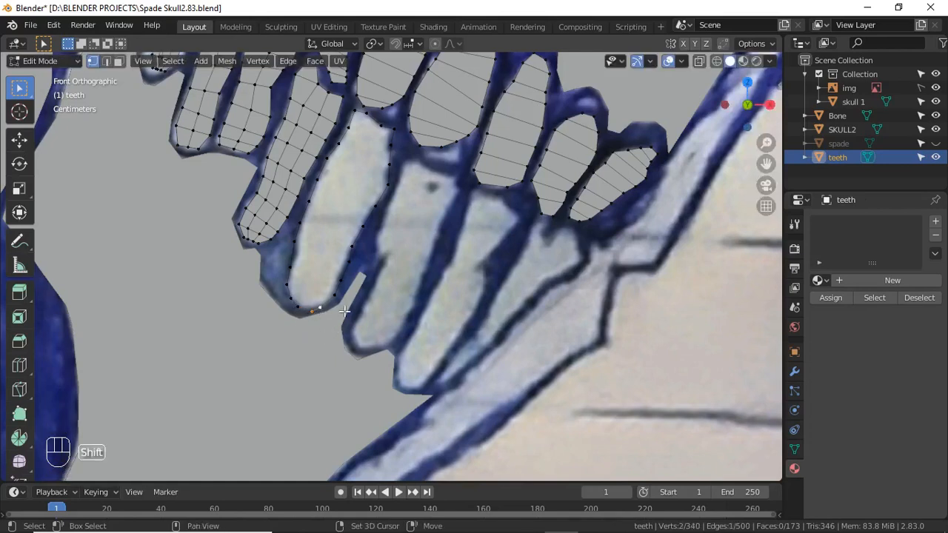
pyautogui.press('f')
pyautogui.press('f')
pyautogui.press('f')
pyautogui.press('f')
pyautogui.press('f')
pyautogui.press('f')
pyautogui.press('f')
pyautogui.press('f')
pyautogui.press('f')
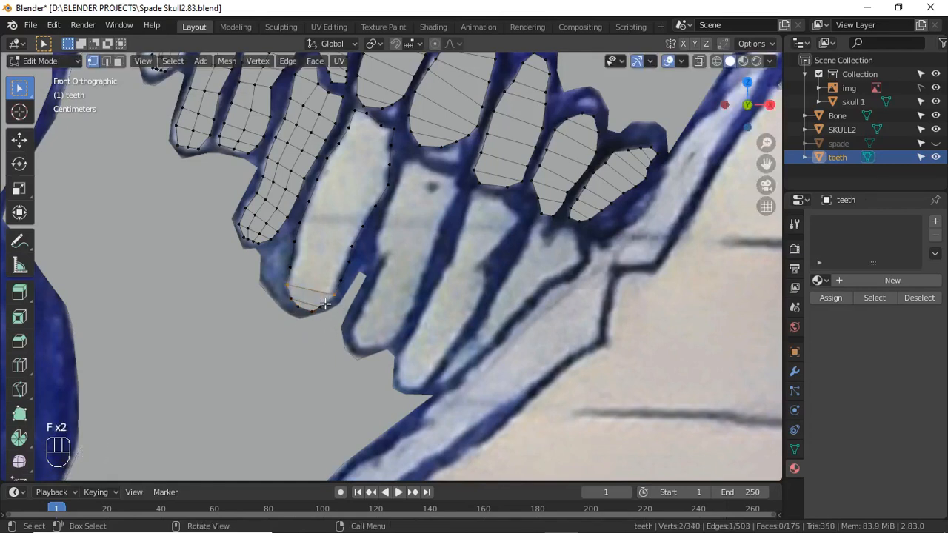
pyautogui.press('f')
# Add two lengthwise loop cuts through the filled part of the fifth lower-row tooth
pyautogui.hotkey('ctrl', 'r')
pyautogui.click(326, 252)
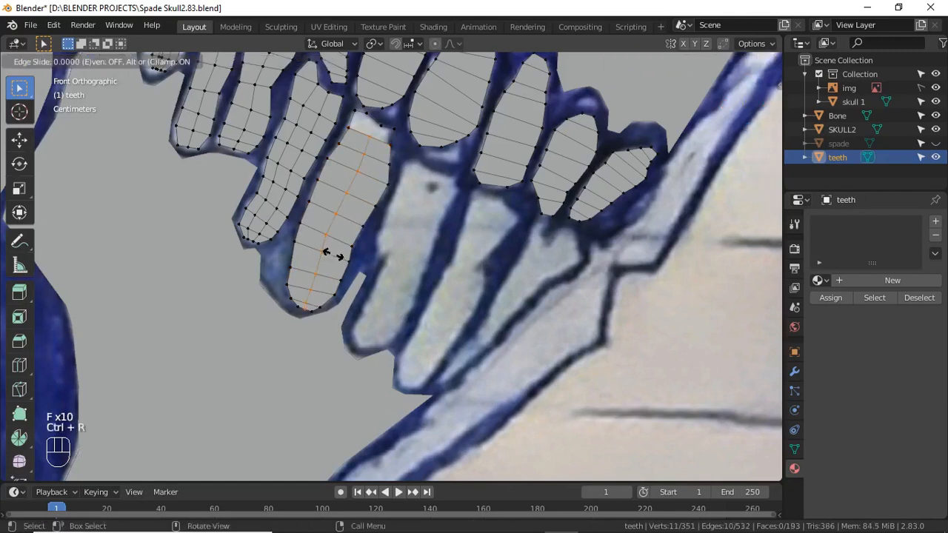
pyautogui.click(320, 256)
pyautogui.hotkey('ctrl', 'r')
pyautogui.click(331, 251)
pyautogui.click(340, 250)
# Fill the open gap at the fifth lower-row tooth's upper end with faces
pyautogui.click(347, 128)
pyautogui.keyDown('shift'); pyautogui.click(360, 133); pyautogui.keyUp('shift')
pyautogui.keyDown('shift'); pyautogui.click(365, 114); pyautogui.keyUp('shift')
pyautogui.press('f')
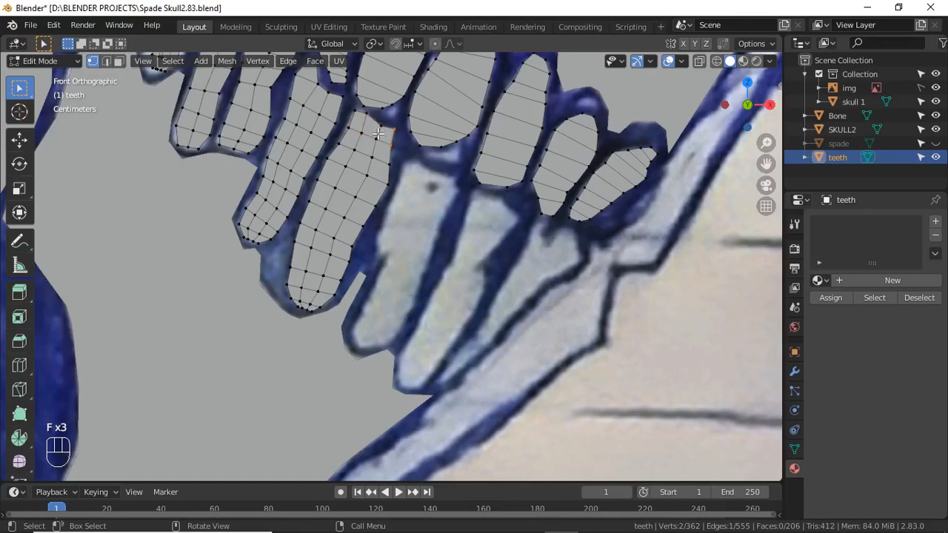
# Duplicate the fifth lower-row tooth's upper corner vertex onto the sixth tooth and extrude it along that tooth's upper edge
pyautogui.hotkey('shift', 'd')
pyautogui.click(493, 208)
pyautogui.press('e')
pyautogui.click(513, 214)
pyautogui.press('e')
pyautogui.click(537, 223)
pyautogui.press('e')
pyautogui.click(557, 241)
# Extrude vertices from the sixth lower-row tooth's upper corners down the upper part of both its long sides
pyautogui.press('e')
pyautogui.click(456, 221)
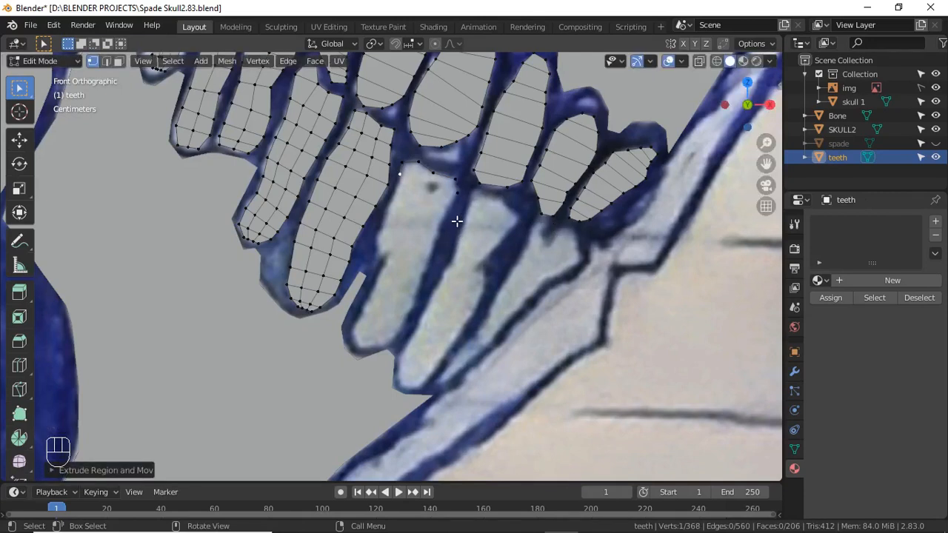
pyautogui.press('e')
pyautogui.click(468, 257)
pyautogui.press('e')
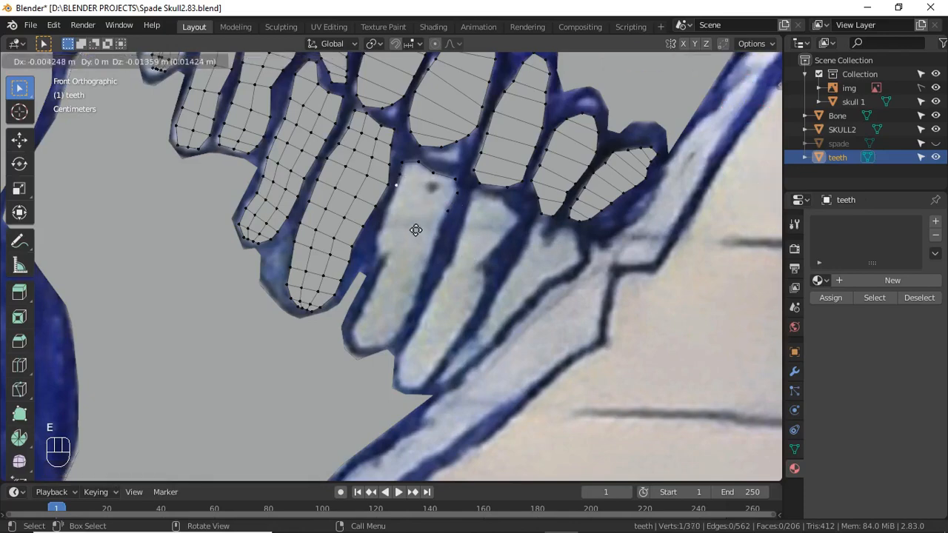
pyautogui.click(417, 230)
pyautogui.press('e')
pyautogui.click(407, 247)
pyautogui.click(451, 224)
pyautogui.press('e')
pyautogui.click(442, 249)
pyautogui.click(405, 239)
# Continue extruding vertices down both long sides of the sixth lower-row tooth through its lower half
pyautogui.press('e')
pyautogui.click(405, 260)
pyautogui.press('e')
pyautogui.click(436, 280)
pyautogui.press('e')
pyautogui.click(378, 274)
pyautogui.press('e')
pyautogui.click(417, 302)
pyautogui.press('e')
pyautogui.click(365, 297)
pyautogui.press('e')
pyautogui.click(435, 351)
# Extrude vertices around the sixth lower-row tooth's rounded lower end to finish tracing its outline
pyautogui.press('e')
pyautogui.click(433, 354)
pyautogui.press('e')
pyautogui.click(402, 328)
pyautogui.press('e')
pyautogui.click(398, 342)
pyautogui.press('e')
pyautogui.click(375, 381)
pyautogui.press('e')
pyautogui.click(355, 343)
pyautogui.press('e')
pyautogui.click(367, 348)
pyautogui.press('e')
pyautogui.click(350, 339)
pyautogui.press('e')
pyautogui.click(355, 344)
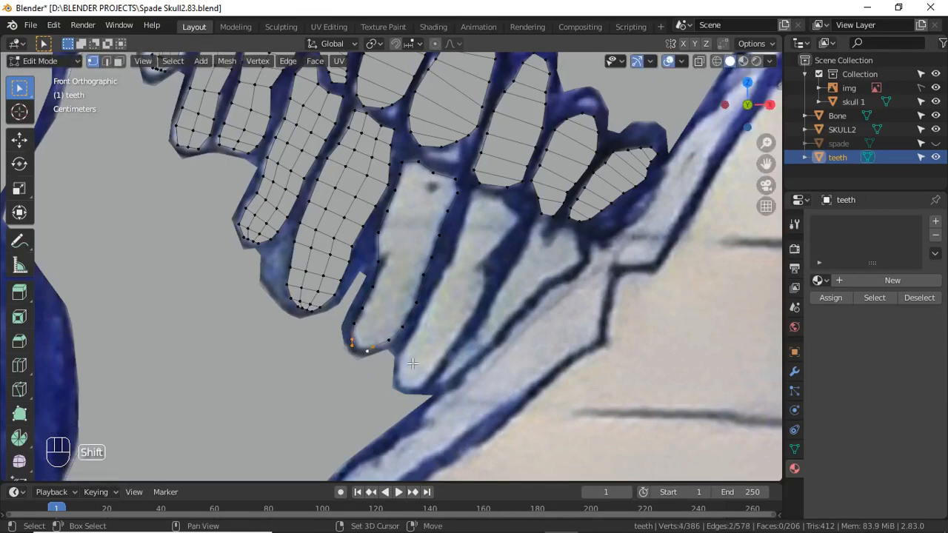
# Fill the sixth lower-row tooth with faces between its two sides from the lower end up to its upper part
pyautogui.press('f')
pyautogui.press('f')
pyautogui.press('f')
pyautogui.press('f')
pyautogui.press('f')
pyautogui.press('f')
pyautogui.press('f')
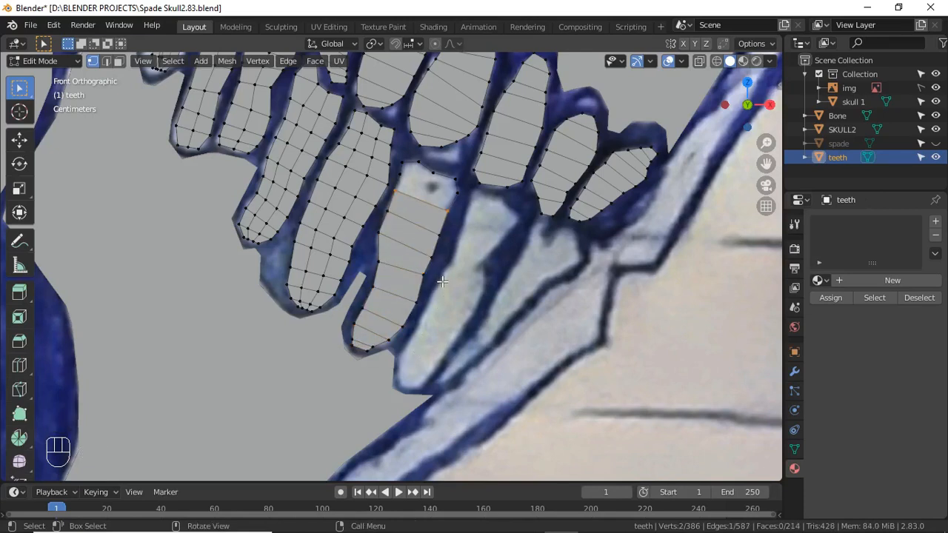
# Add two lengthwise loop cuts through the filled part of the sixth lower-row tooth
pyautogui.hotkey('ctrl', 'r')
pyautogui.click(418, 230)
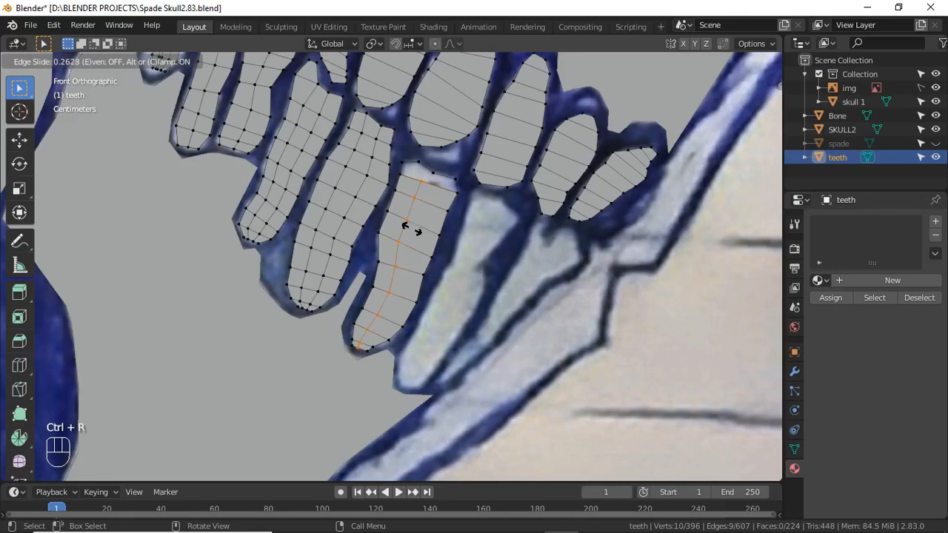
pyautogui.click(405, 230)
pyautogui.hotkey('ctrl', 'r')
pyautogui.click(411, 229)
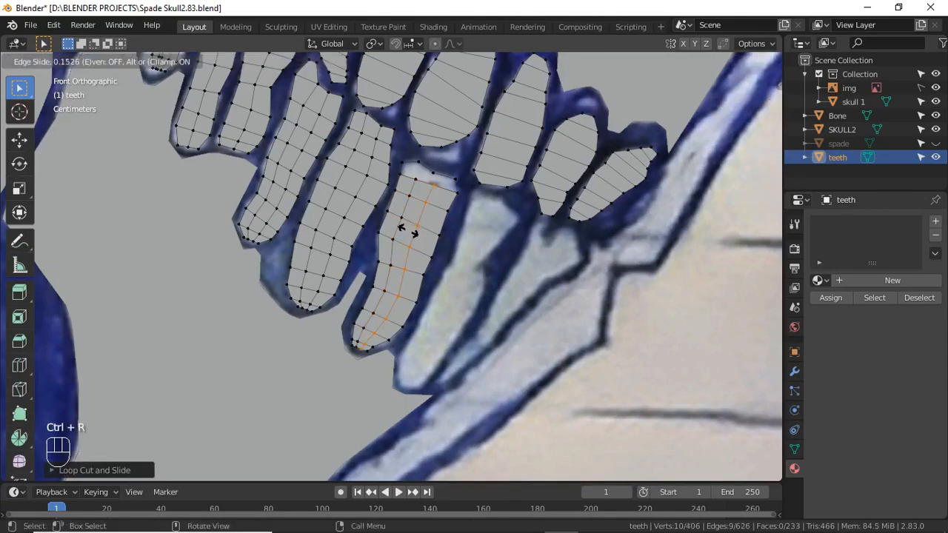
pyautogui.click(407, 231)
# Fill the open gap at the sixth lower-row tooth's upper end with faces
pyautogui.keyDown('alt'); pyautogui.click(408, 160); pyautogui.keyUp('alt')
pyautogui.click(421, 171)
pyautogui.keyDown('shift'); pyautogui.click(420, 163); pyautogui.keyUp('shift')
pyautogui.keyDown('shift'); pyautogui.click(433, 174); pyautogui.keyUp('shift')
pyautogui.keyDown('shift'); pyautogui.click(433, 184); pyautogui.keyUp('shift')
pyautogui.press('f')
pyautogui.click(433, 180)
pyautogui.keyDown('shift'); pyautogui.click(454, 180); pyautogui.keyUp('shift')
pyautogui.keyDown('shift'); pyautogui.click(457, 192); pyautogui.keyUp('shift')
# Duplicate the sixth lower-row tooth's upper corner vertex onto the seventh tooth and extrude it along that tooth's upper edge and corners
pyautogui.click(454, 180)
pyautogui.hotkey('shift', 'd')
pyautogui.click(515, 256)
pyautogui.press('e')
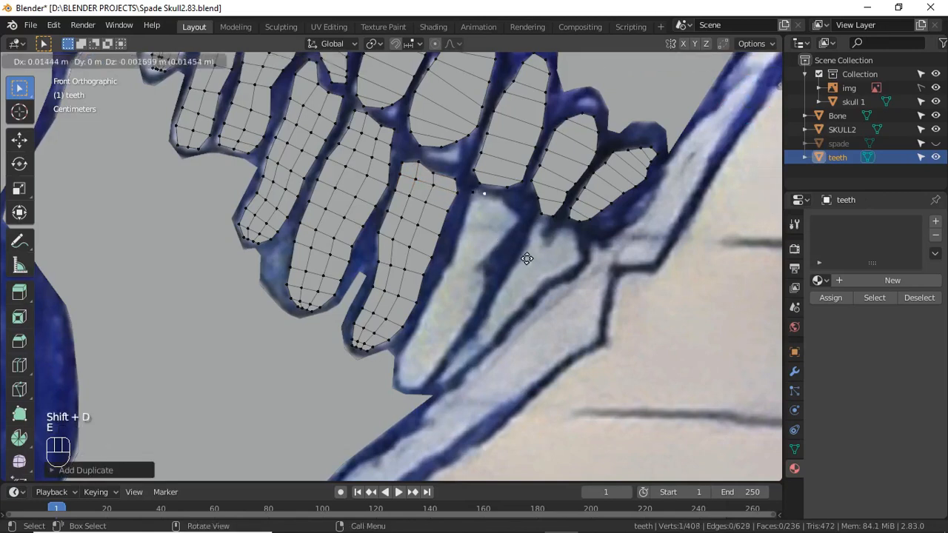
pyautogui.click(533, 261)
pyautogui.press('e')
pyautogui.click(493, 279)
pyautogui.press('e')
pyautogui.click(495, 259)
pyautogui.press('e')
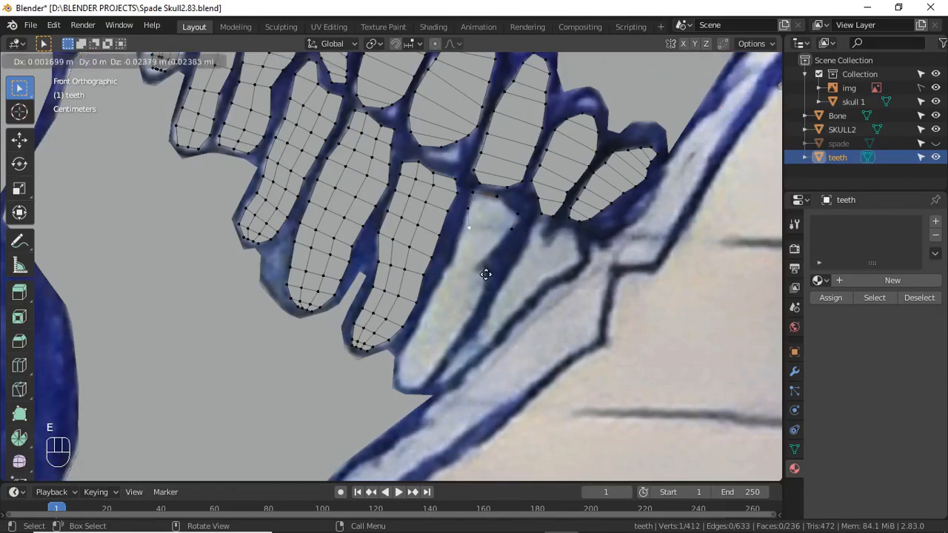
pyautogui.click(491, 265)
# Extrude vertices down the upper part of both long sides of the seventh lower-row tooth
pyautogui.press('e')
pyautogui.click(497, 247)
pyautogui.press('e')
pyautogui.click(502, 259)
pyautogui.press('e')
pyautogui.click(476, 269)
pyautogui.press('e')
pyautogui.click(479, 271)
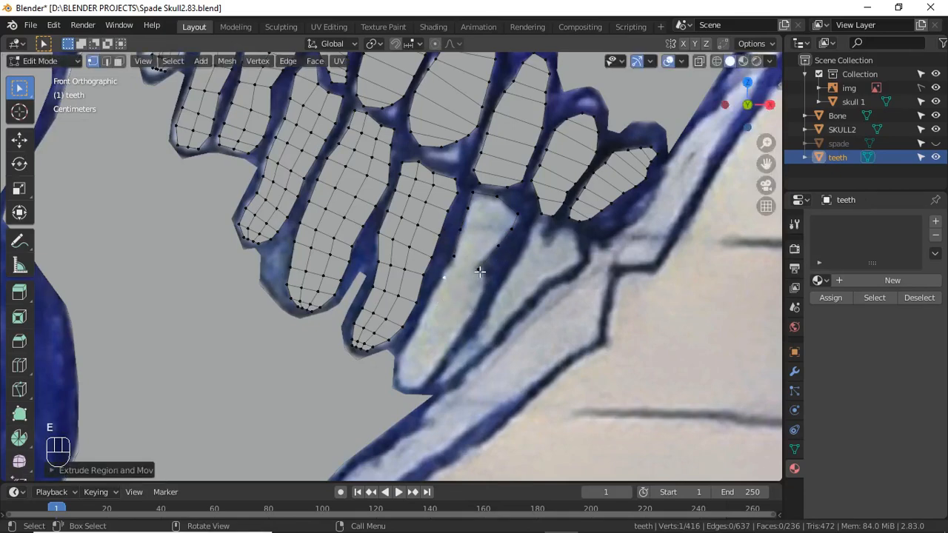
# Extrude vertices along the middle of the seventh lower-row tooth's two sides, moving a misplaced one onto the drawn outline
pyautogui.press('e')
pyautogui.click(481, 328)
pyautogui.click(484, 277)
pyautogui.press('g')
pyautogui.click(499, 309)
pyautogui.press('e')
pyautogui.click(444, 292)
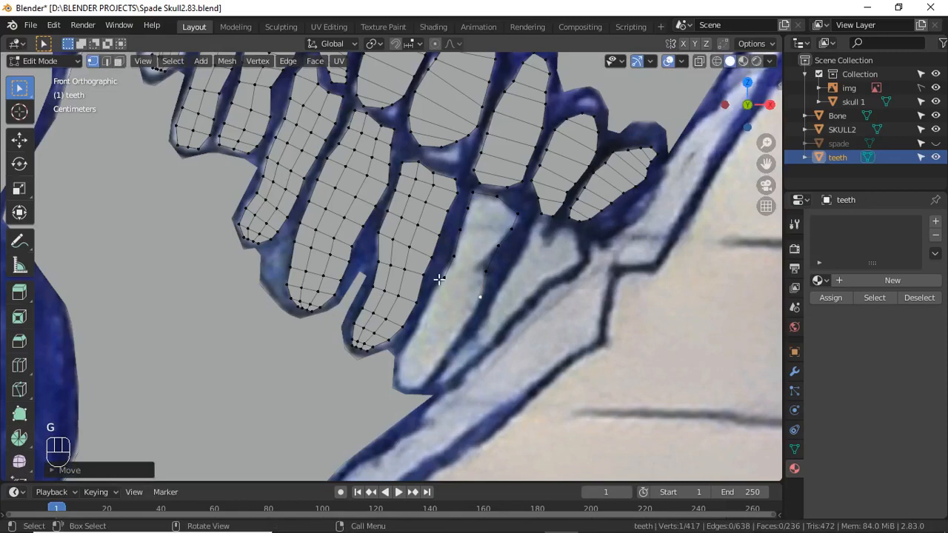
pyautogui.click(450, 321)
pyautogui.press('e')
pyautogui.click(460, 345)
pyautogui.press('e')
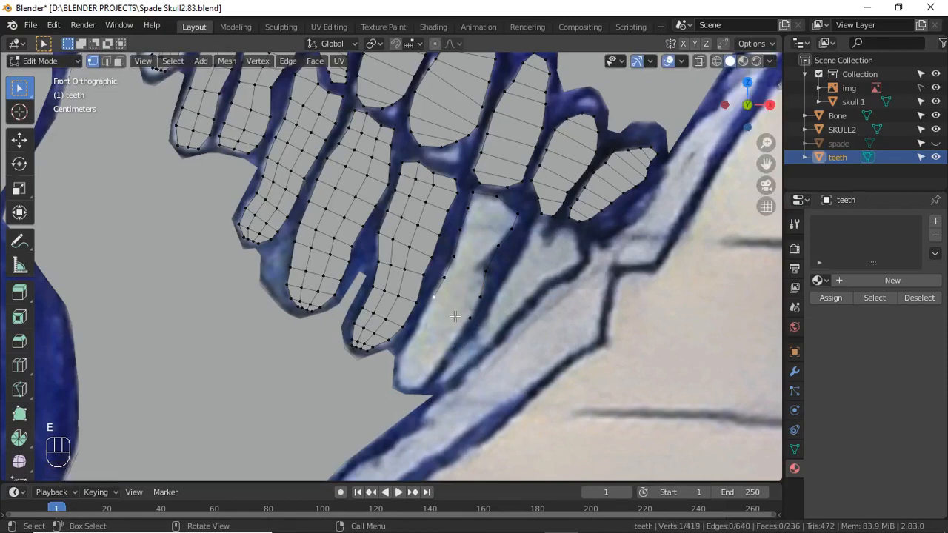
pyautogui.click(463, 344)
# Extrude vertices down the lower part of both long sides of the seventh lower-row tooth
pyautogui.press('e')
pyautogui.click(440, 365)
pyautogui.press('e')
pyautogui.click(443, 381)
pyautogui.press('e')
pyautogui.click(441, 390)
pyautogui.press('e')
pyautogui.click(412, 377)
# Extrude vertices around the seventh lower-row tooth's rounded lower end to finish tracing its outline
pyautogui.press('e')
pyautogui.click(422, 407)
pyautogui.press('e')
pyautogui.click(440, 400)
pyautogui.press('e')
pyautogui.click(422, 392)
pyautogui.press('e')
pyautogui.click(403, 408)
pyautogui.press('e')
pyautogui.click(431, 368)
# Fill the seventh lower-row tooth with faces between its two sides from the lower end up to its upper part
pyautogui.keyDown('shift'); pyautogui.click(399, 388); pyautogui.keyUp('shift')
pyautogui.keyDown('shift'); pyautogui.click(422, 389); pyautogui.keyUp('shift')
pyautogui.keyDown('shift'); pyautogui.click(394, 374); pyautogui.keyUp('shift')
pyautogui.press('f')
pyautogui.press('f')
pyautogui.press('f')
pyautogui.press('f')
pyautogui.press('f')
pyautogui.press('f')
pyautogui.press('f')
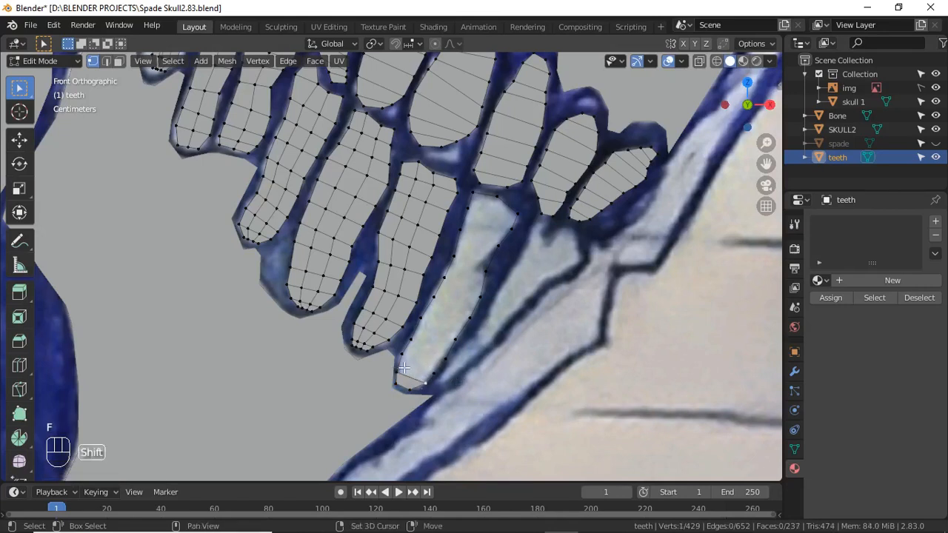
# Add a centred lengthwise loop cut through the filled part of the seventh lower-row tooth
pyautogui.hotkey('ctrl', 'r')
pyautogui.click(446, 328)
pyautogui.click(446, 328)
# Fill the open gap at the seventh lower-row tooth's upper end with two faces
pyautogui.click(472, 197)
pyautogui.keyDown('shift'); pyautogui.click(474, 196); pyautogui.keyUp('shift')
pyautogui.press('f')
pyautogui.press('f')
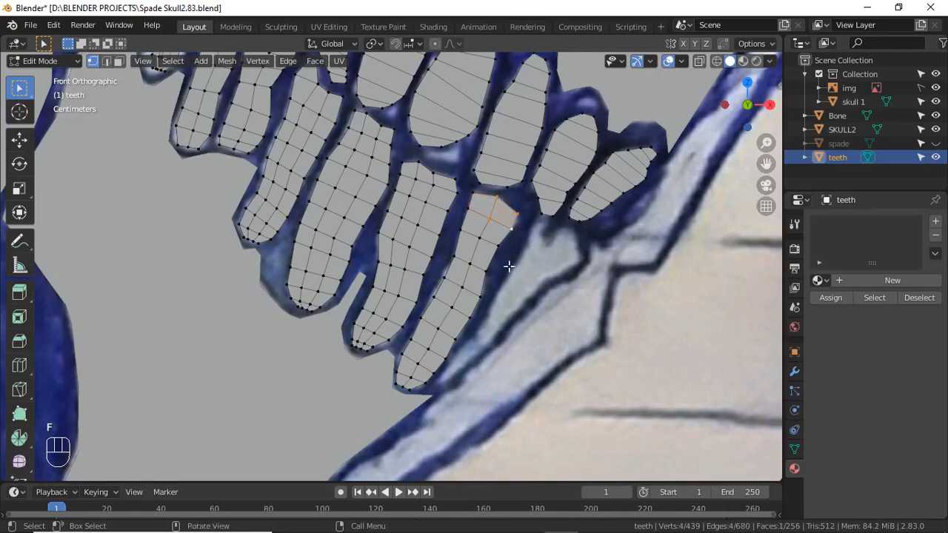
# Duplicate a vertex of the seventh lower-row tooth's upper end onto the eighth tooth and extrude it along that tooth's irregular upper edge
pyautogui.scroll(-3, 502, 271)
pyautogui.scroll(2, 492, 296)
pyautogui.click(501, 233)
pyautogui.hotkey('shift', 'd')
pyautogui.click(525, 256)
pyautogui.press('e')
pyautogui.click(526, 268)
pyautogui.press('e')
pyautogui.click(531, 281)
pyautogui.press('e')
pyautogui.click(538, 284)
pyautogui.press('e')
pyautogui.click(546, 280)
pyautogui.press('e')
pyautogui.click(555, 283)
pyautogui.press('e')
pyautogui.click(559, 286)
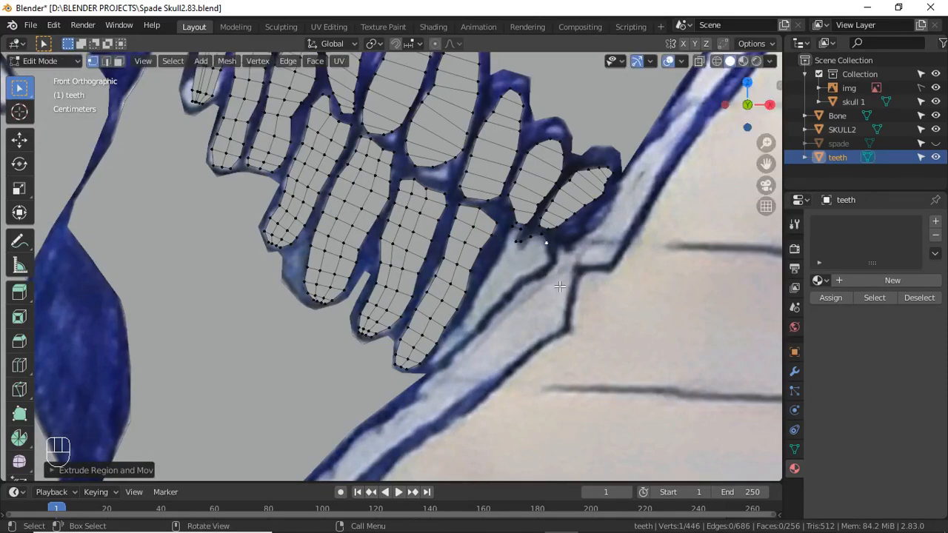
# Extend the eighth lower-row tooth's upper edge with extruded vertices, delete the misplaced one and reposition its neighbour
pyautogui.press('e')
pyautogui.click(506, 286)
pyautogui.press('e')
pyautogui.click(552, 285)
pyautogui.click(549, 247)
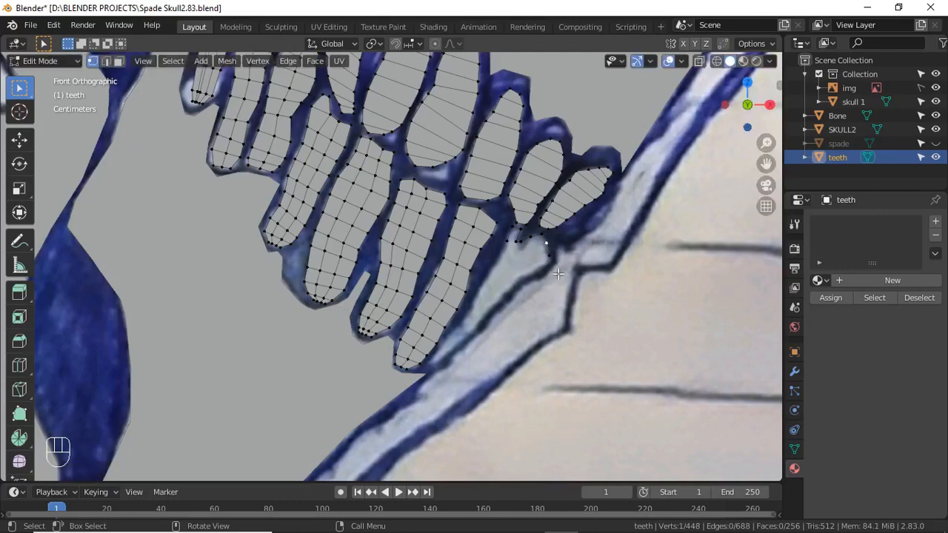
pyautogui.press('x')
pyautogui.click(564, 283)
pyautogui.press('g')
pyautogui.click(566, 291)
# Reposition the vertices along the eighth lower-row tooth's upper edge to follow the drawn contour
pyautogui.scroll(1, 548, 270)
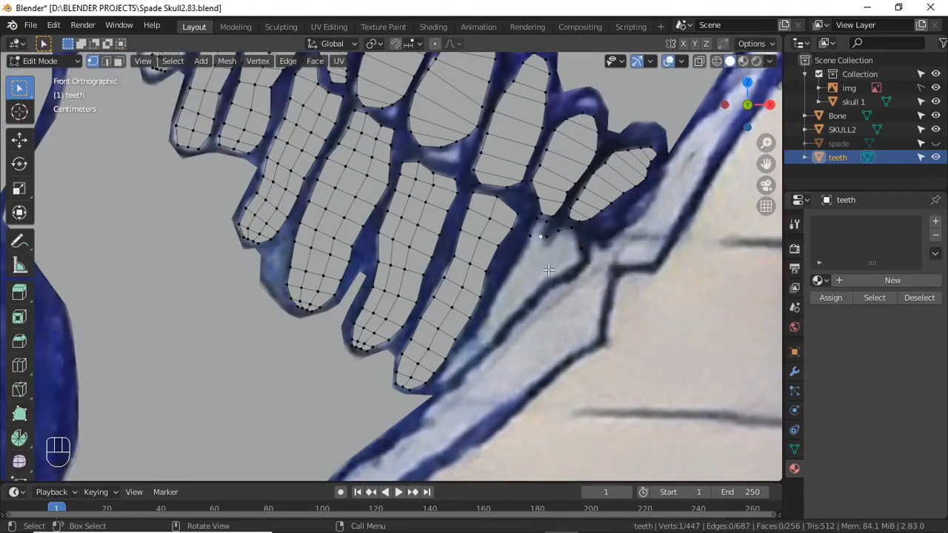
pyautogui.click(555, 259)
pyautogui.press('g')
pyautogui.click(555, 268)
pyautogui.click(564, 254)
pyautogui.press('g')
pyautogui.click(567, 256)
pyautogui.click(573, 248)
pyautogui.press('g')
pyautogui.press('g')
pyautogui.click(582, 268)
# Extrude vertices from both ends of the eighth lower-row tooth's upper edge to trace its sides and narrow lower tip
pyautogui.press('e')
pyautogui.click(568, 285)
pyautogui.click(524, 244)
pyautogui.press('e')
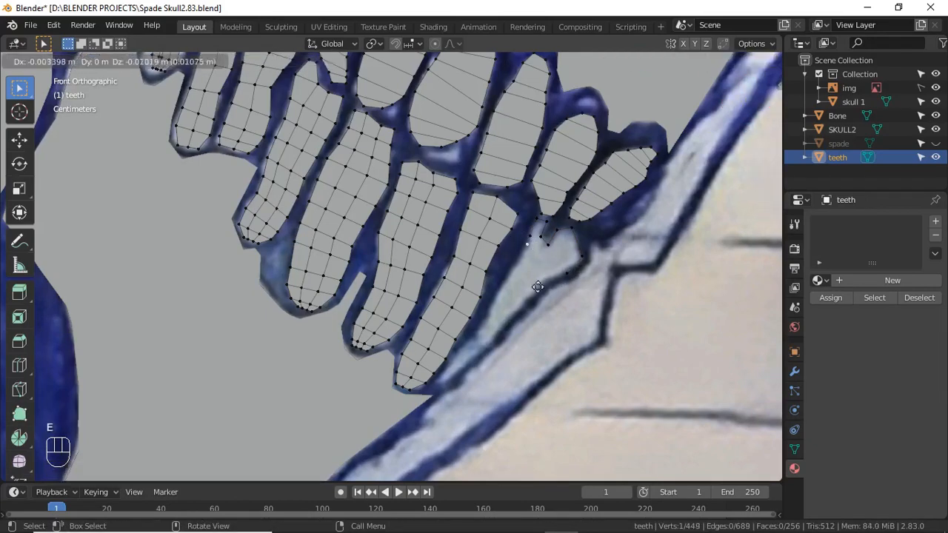
pyautogui.click(536, 290)
pyautogui.press('e')
pyautogui.click(550, 317)
pyautogui.press('e')
pyautogui.click(514, 320)
pyautogui.press('e')
pyautogui.click(499, 343)
pyautogui.press('e')
pyautogui.click(489, 337)
pyautogui.press('e')
pyautogui.click(481, 361)
pyautogui.press('e')
pyautogui.click(497, 361)
pyautogui.press('e')
pyautogui.click(446, 393)
pyautogui.press('e')
pyautogui.click(466, 362)
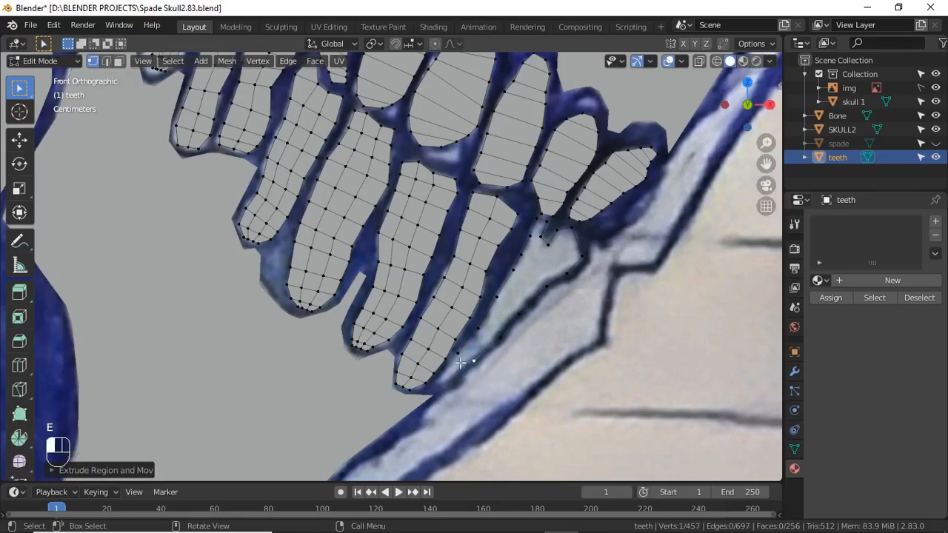
pyautogui.press('e')
pyautogui.click(434, 410)
pyautogui.press('e')
pyautogui.click(453, 376)
pyautogui.press('e')
pyautogui.click(445, 382)
pyautogui.press('e')
pyautogui.click(440, 393)
# Fill the eighth lower-row tooth with faces between its two sides from the lower tip up to its upper part
pyautogui.keyDown('shift'); pyautogui.click(437, 383); pyautogui.keyUp('shift')
pyautogui.keyDown('shift'); pyautogui.click(455, 376); pyautogui.keyUp('shift')
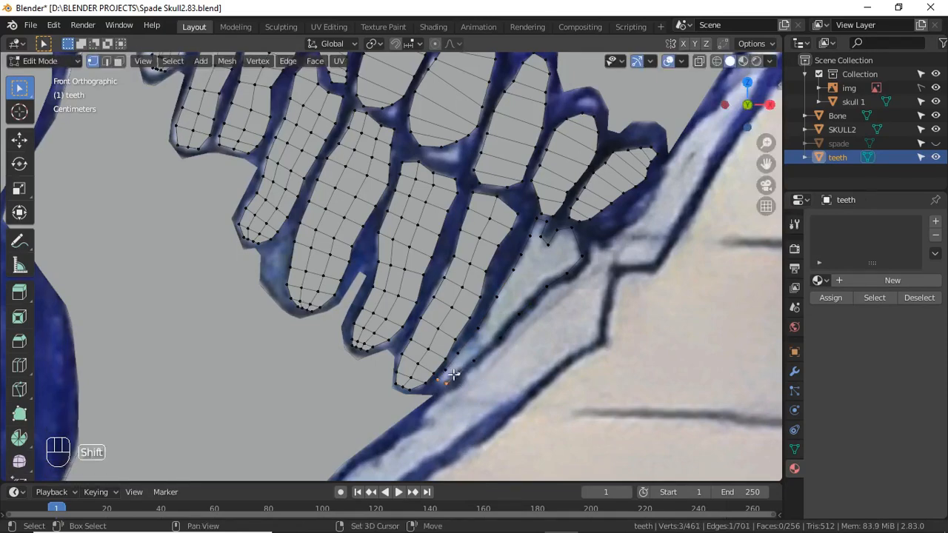
pyautogui.press('f')
pyautogui.press('f')
pyautogui.press('f')
pyautogui.press('f')
pyautogui.press('f')
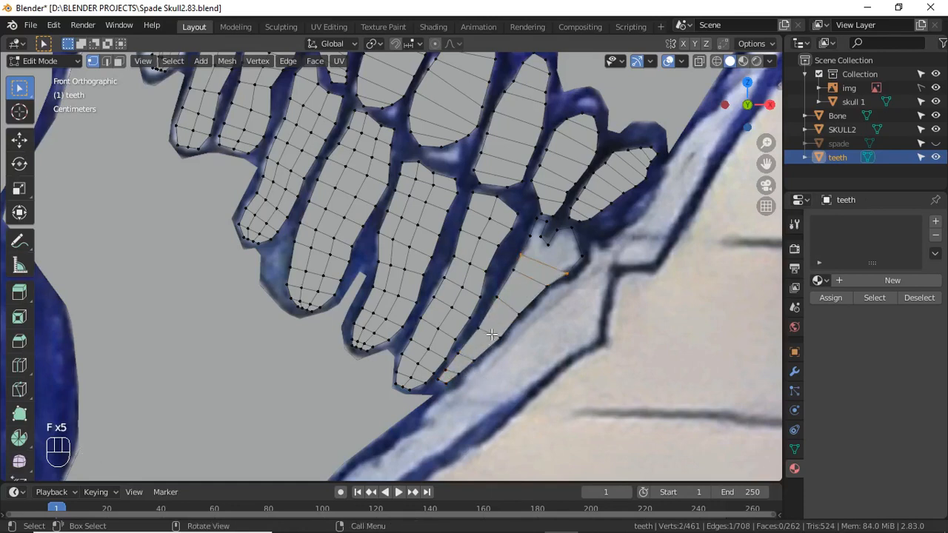
# Add three lengthwise loop cuts through the filled part of the eighth lower-row tooth
pyautogui.hotkey('ctrl', 'r')
pyautogui.click(528, 278)
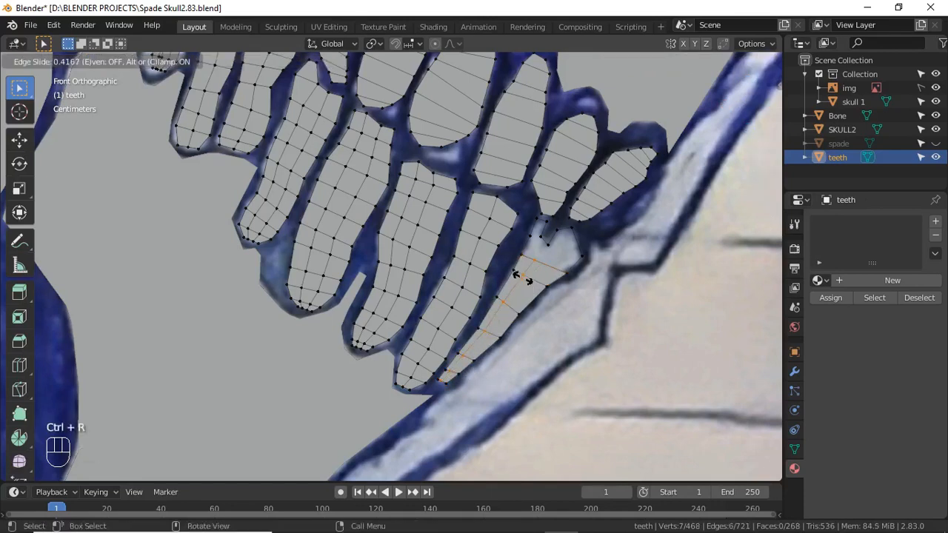
pyautogui.click(522, 278)
pyautogui.hotkey('ctrl', 'r')
pyautogui.click(522, 280)
pyautogui.click(545, 287)
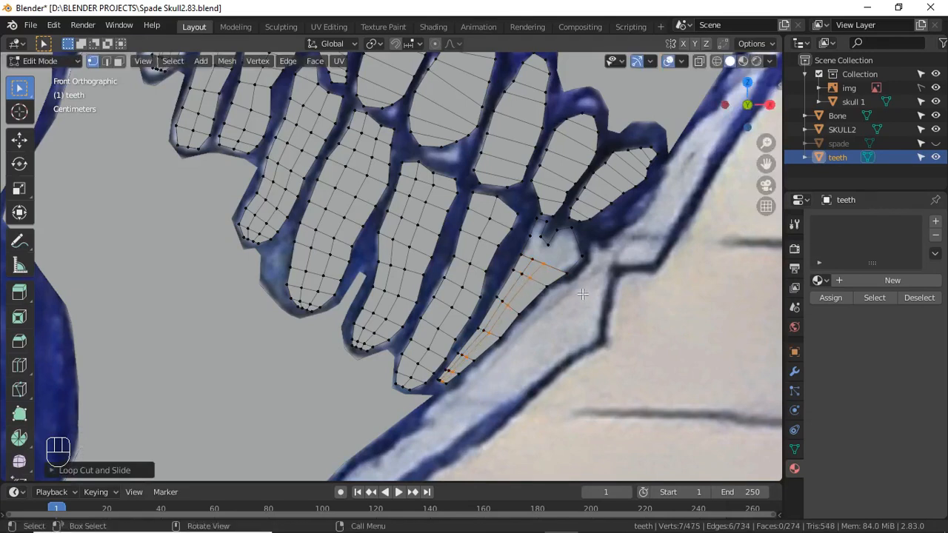
pyautogui.hotkey('ctrl', 'r')
pyautogui.click(531, 278)
pyautogui.click(528, 260)
# Start closing the eighth lower-row tooth's upper end by filling faces and extruding an extra vertex inside the gap
pyautogui.click(537, 239)
pyautogui.keyDown('shift'); pyautogui.click(538, 219); pyautogui.keyUp('shift')
pyautogui.click(522, 254)
pyautogui.press('f')
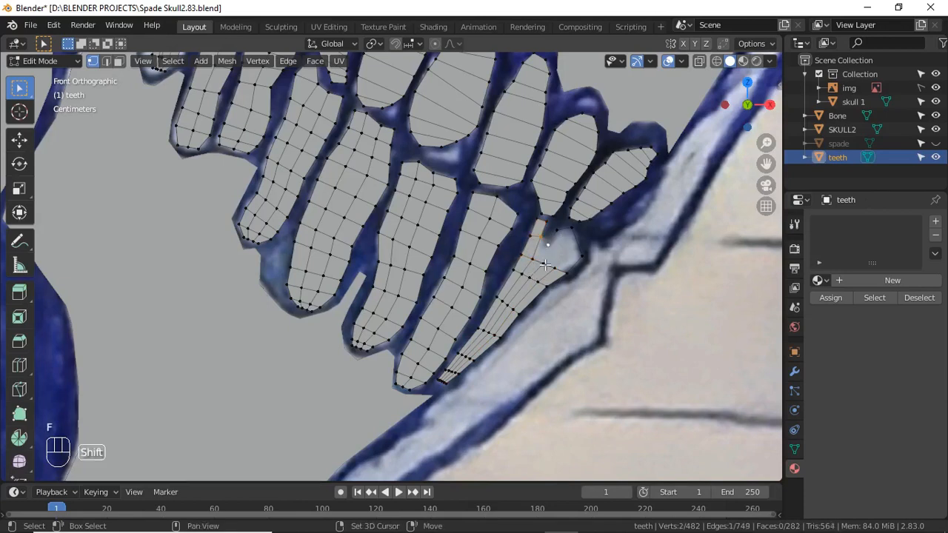
pyautogui.press('e')
pyautogui.click(600, 259)
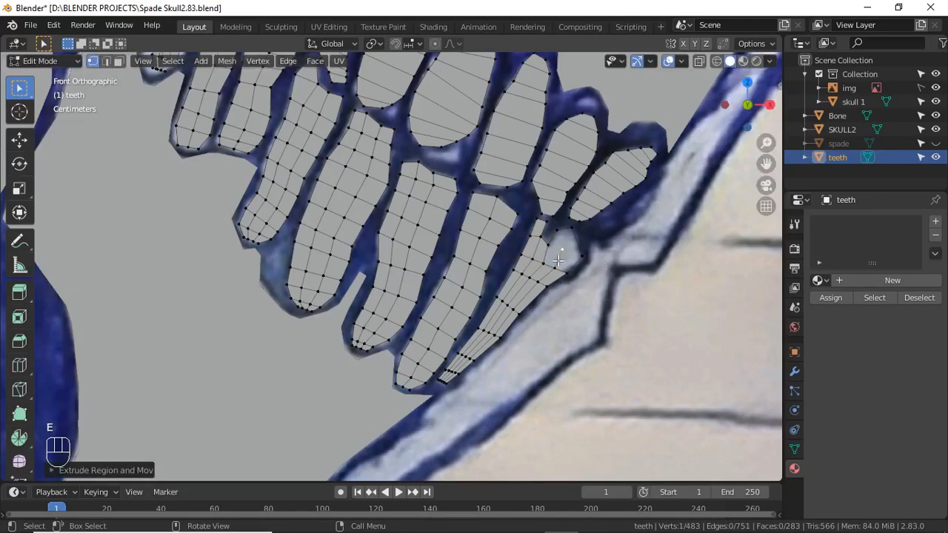
pyautogui.press('f')
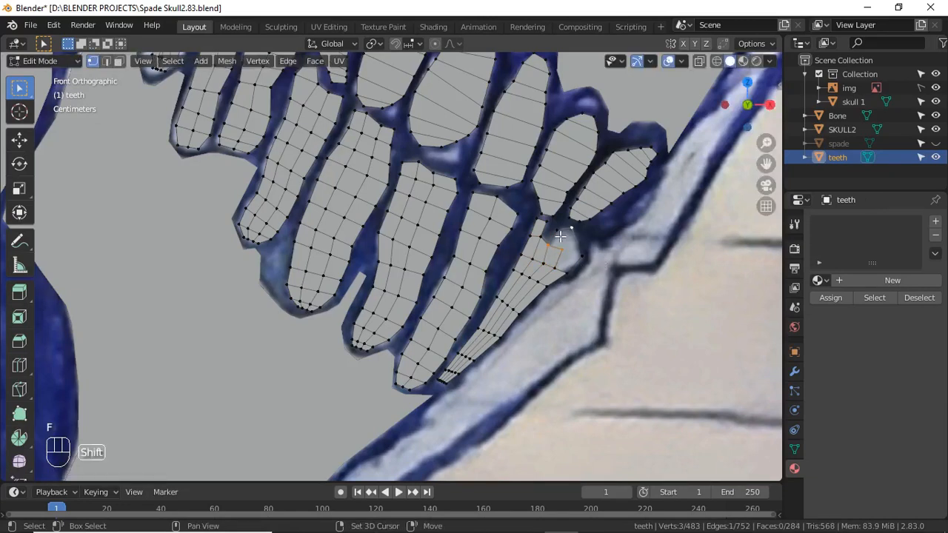
# Undo the last edit, subdivide an edge at the eighth tooth's upper end and fill the remaining gap with faces
pyautogui.hotkey('ctrl', 'z')
pyautogui.press('g')
pyautogui.click(601, 258)
pyautogui.rightClick(568, 276)
pyautogui.click(493, 187)
pyautogui.click(583, 266)
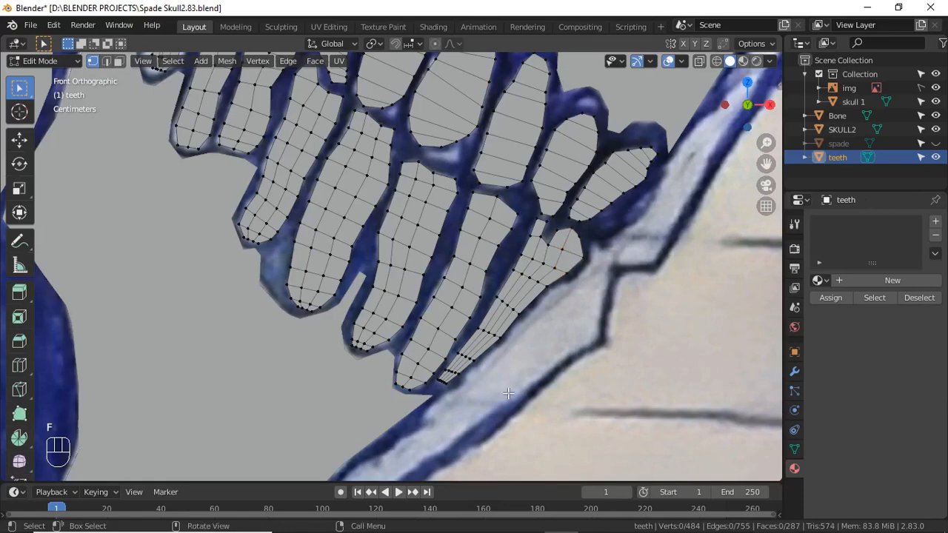
# Move the vertices at the eighth lower-row tooth's lower tip to give it a rounded end
pyautogui.scroll(5, 517, 378)
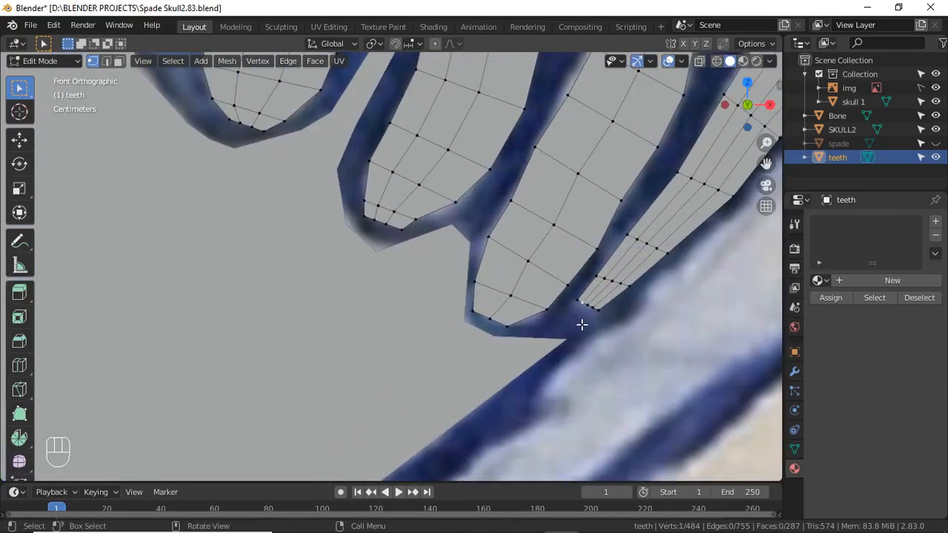
pyautogui.press('g')
pyautogui.click(575, 331)
pyautogui.click(583, 326)
pyautogui.press('g')
pyautogui.click(575, 338)
pyautogui.click(594, 316)
pyautogui.press('g')
pyautogui.click(587, 338)
pyautogui.press('g')
pyautogui.click(601, 324)
pyautogui.press('g')
pyautogui.click(624, 339)
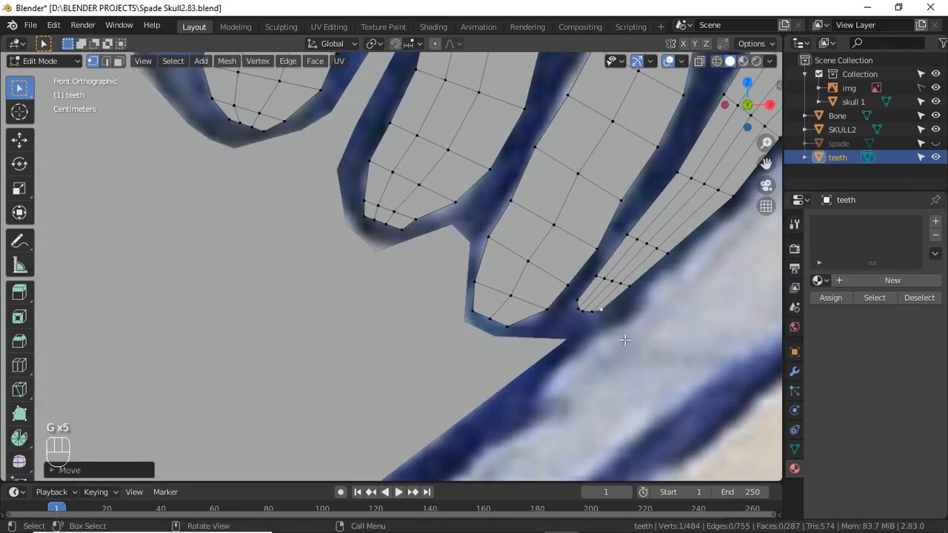
# Leave mesh editing, hide the reference image to inspect the finished teeth against the skulls, and show the image again
pyautogui.press('Tab')
pyautogui.scroll(-8, 614, 346)
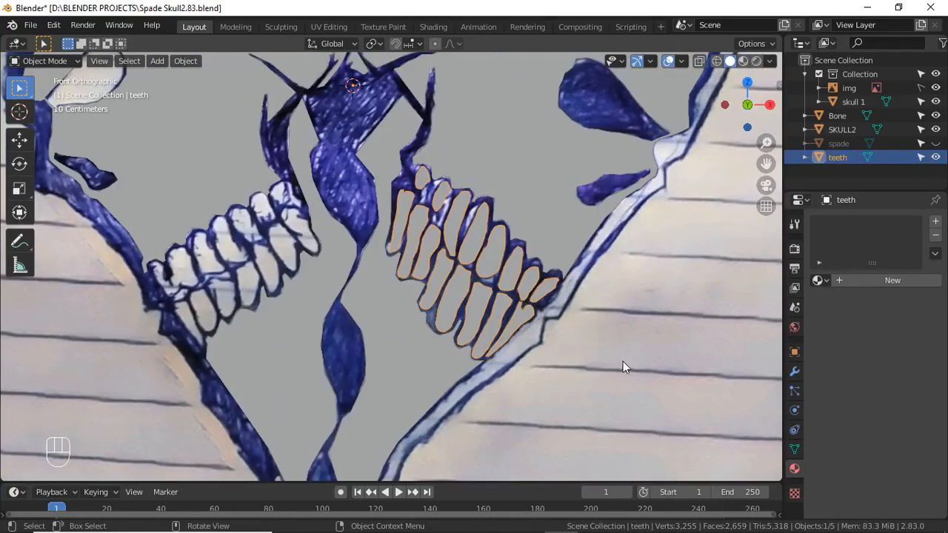
pyautogui.click(620, 357)
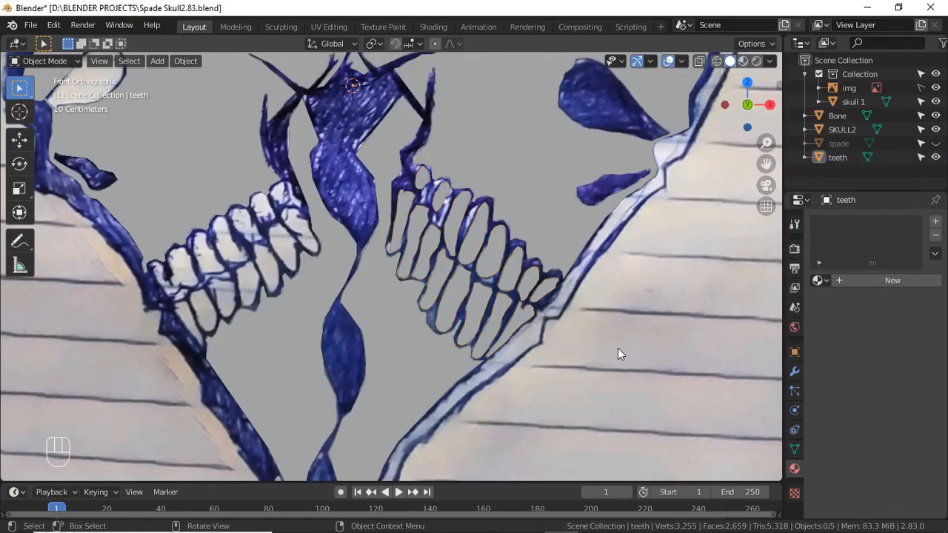
pyautogui.scroll(4, 517, 298)
pyautogui.moveTo(498, 237)
pyautogui.keyDown('shift'); pyautogui.mouseDown(button='middle')
pyautogui.moveTo(432, 318)
pyautogui.moveTo(405, 333)
pyautogui.mouseUp(button='middle'); pyautogui.keyUp('shift')
pyautogui.scroll(-10, 470, 293)
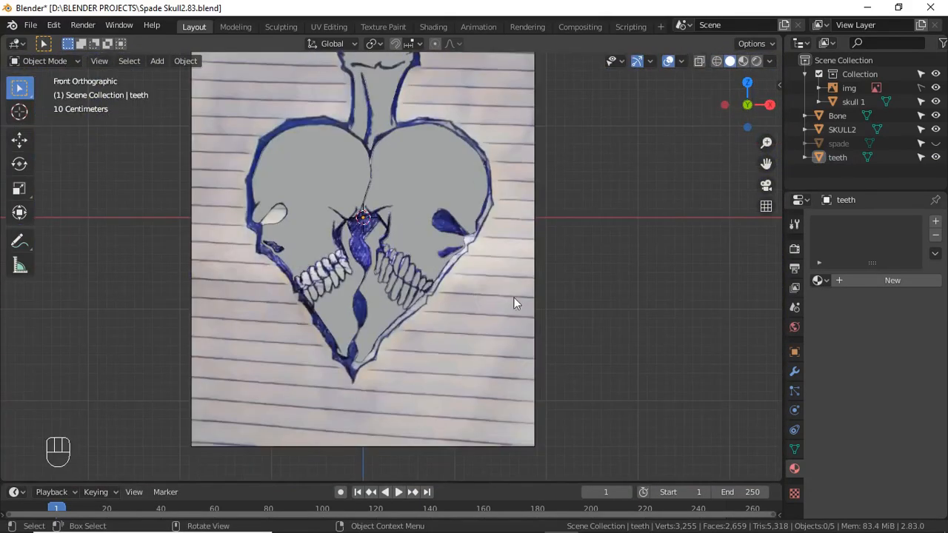
pyautogui.scroll(2, 471, 293)
pyautogui.click(935, 87)
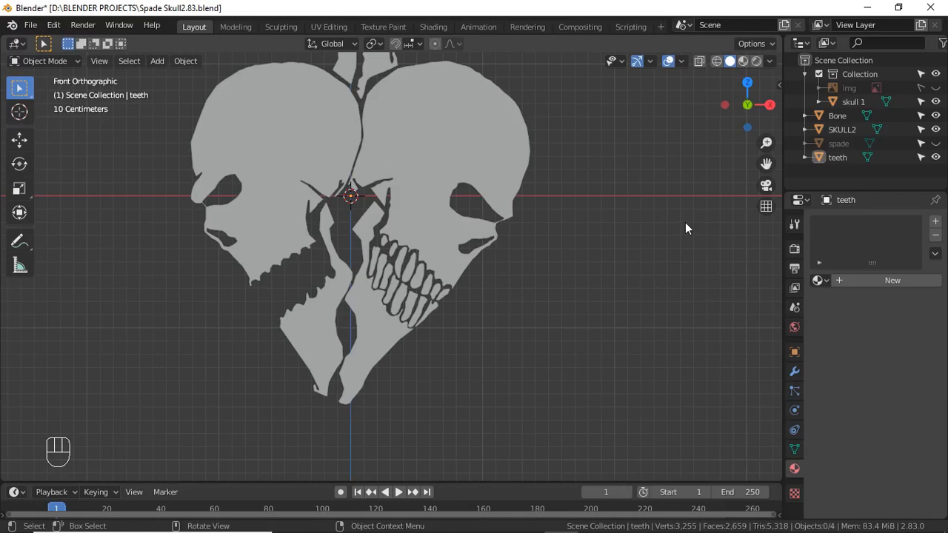
pyautogui.scroll(-5, 508, 309)
pyautogui.scroll(4, 671, 387)
pyautogui.keyDown('shift'); pyautogui.moveTo(671, 387); pyautogui.dragTo(652, 330, button='middle'); pyautogui.keyUp('shift')
pyautogui.click(935, 87)
pyautogui.scroll(2, 484, 308)
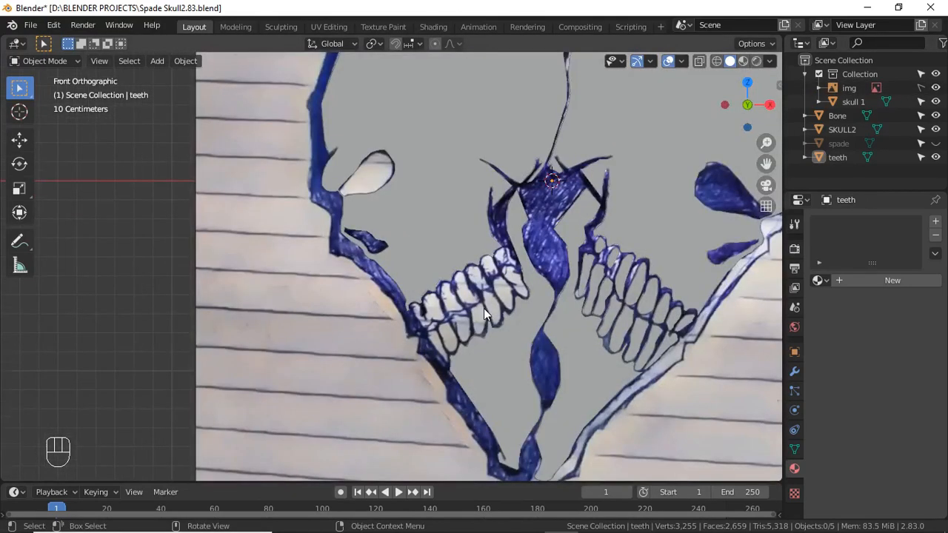
# Reopen the teeth mesh for editing and duplicate a vertex onto the left skull's outermost upper tooth
pyautogui.scroll(2, 357, 285)
pyautogui.click(528, 212)
pyautogui.press('Tab')
pyautogui.scroll(2, 527, 211)
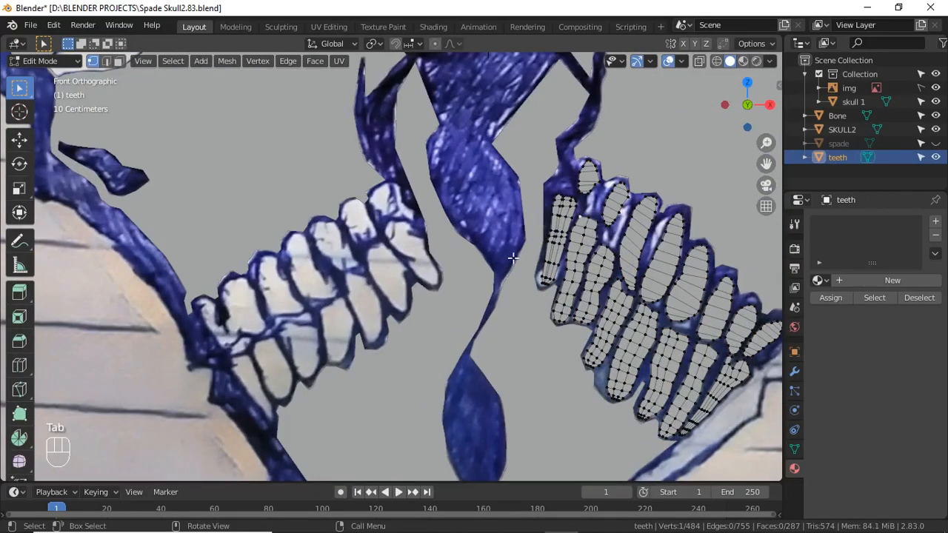
pyautogui.hotkey('shift', 'd')
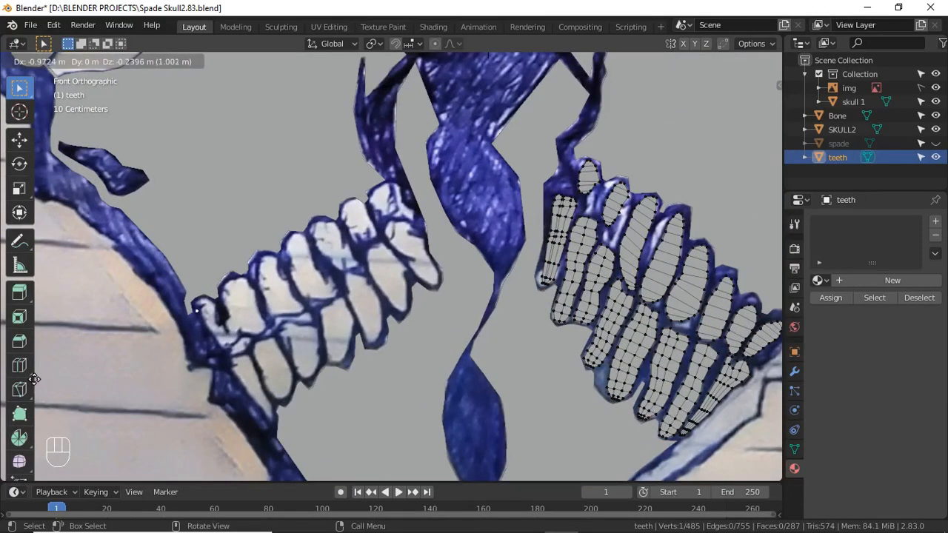
pyautogui.click(34, 379)
pyautogui.keyDown('shift'); pyautogui.moveTo(222, 326); pyautogui.dragTo(408, 314, button='middle'); pyautogui.keyUp('shift')
pyautogui.scroll(2, 422, 179)
# Extrude vertices around the upper end and along the sides of the left skull's outermost upper tooth
pyautogui.press('e')
pyautogui.click(444, 282)
pyautogui.press('e')
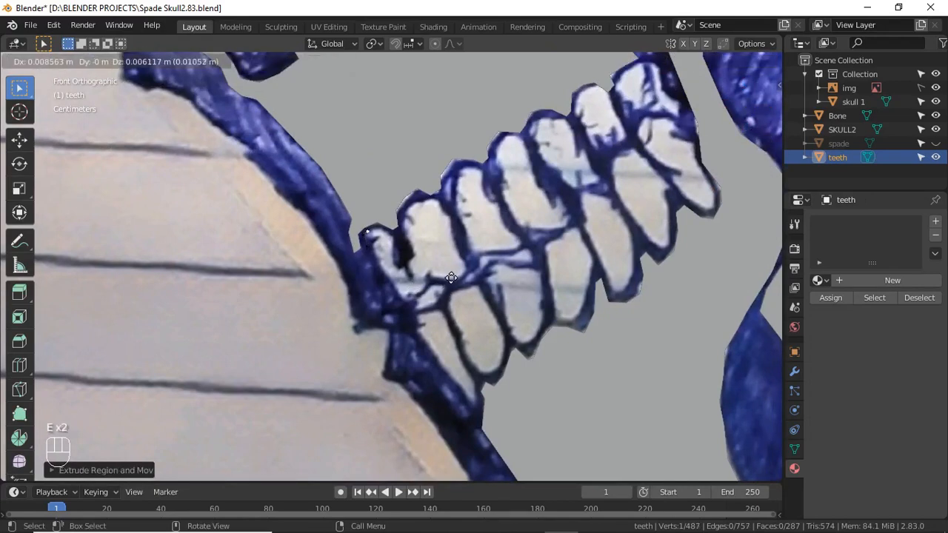
pyautogui.click(476, 285)
pyautogui.press('e')
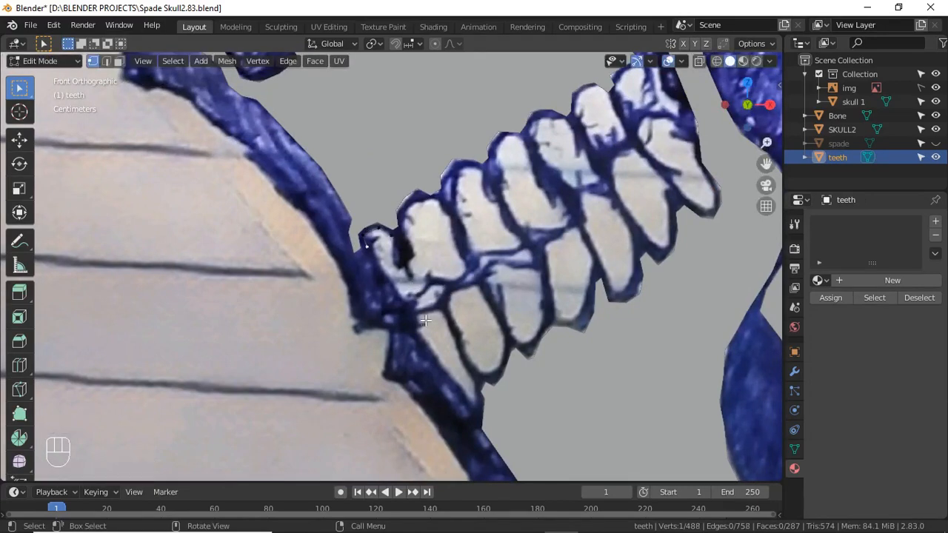
pyautogui.click(442, 307)
pyautogui.press('e')
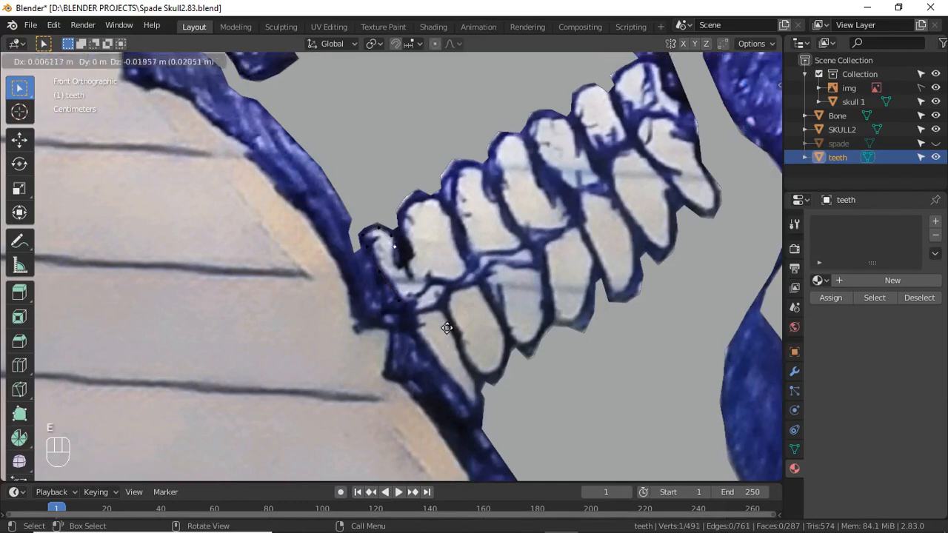
pyautogui.click(456, 340)
pyautogui.press('e')
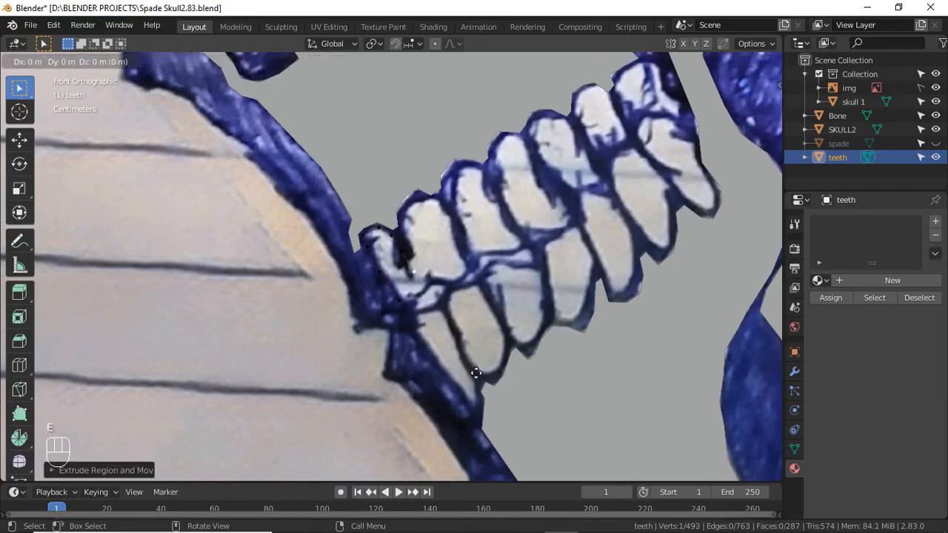
pyautogui.click(485, 389)
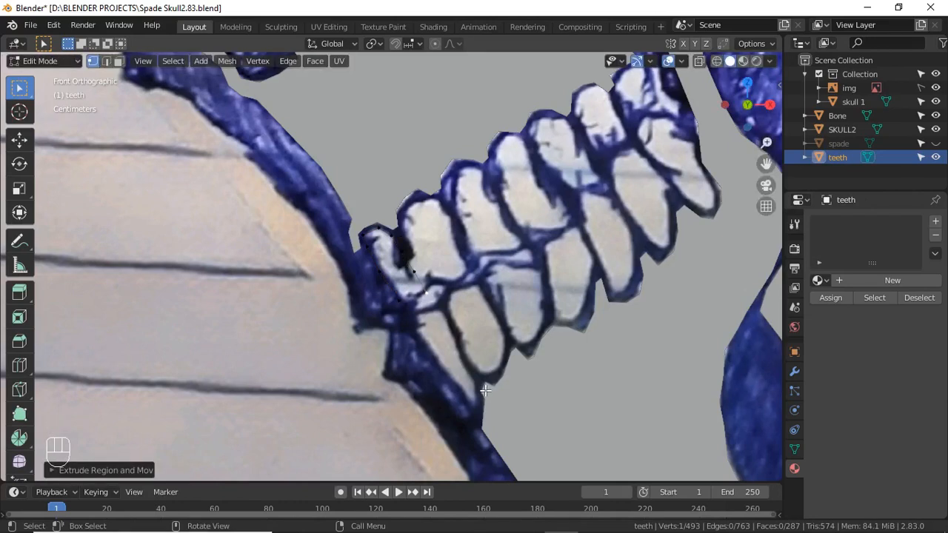
# Adjust a vertex on the outer side of the left skull's outermost upper tooth and subdivide that side's long edge
pyautogui.press('g')
pyautogui.press('g')
pyautogui.click(390, 289)
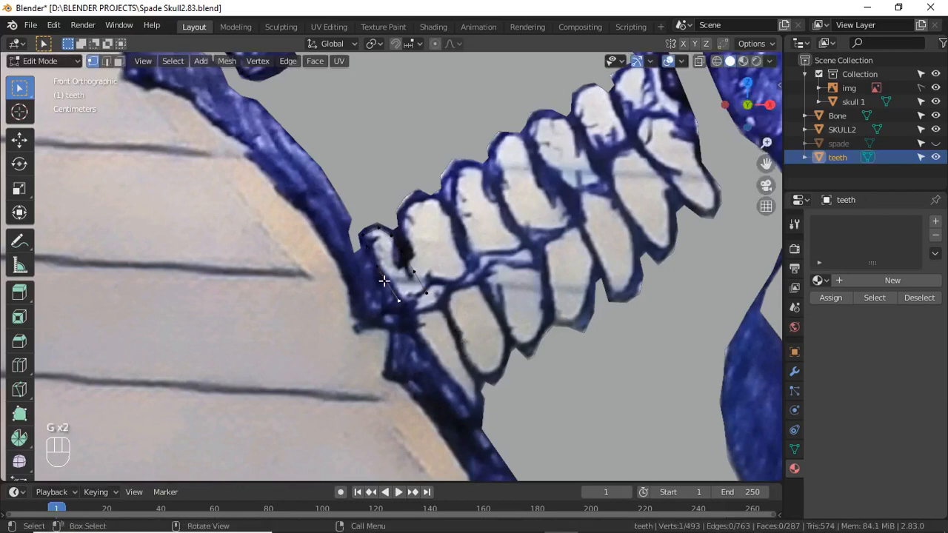
pyautogui.keyDown('shift'); pyautogui.click(378, 269); pyautogui.keyUp('shift')
pyautogui.rightClick(378, 266)
pyautogui.click(370, 187)
pyautogui.click(423, 261)
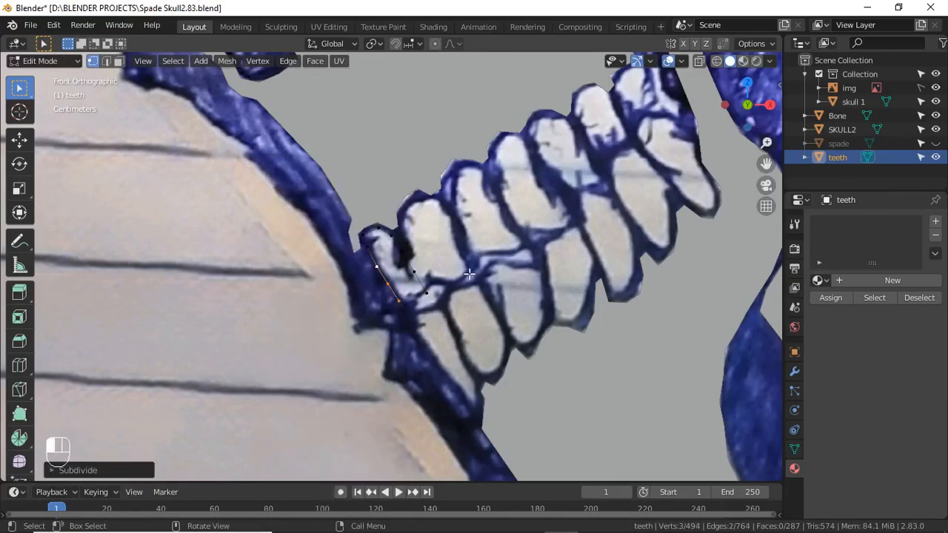
# Close the lower end of the left skull's outermost upper tooth with extruded vertices and fill the outline with five faces
pyautogui.click(428, 295)
pyautogui.press('g')
pyautogui.click(470, 326)
pyautogui.click(393, 300)
pyautogui.press('e')
pyautogui.click(447, 334)
pyautogui.press('e')
pyautogui.click(421, 302)
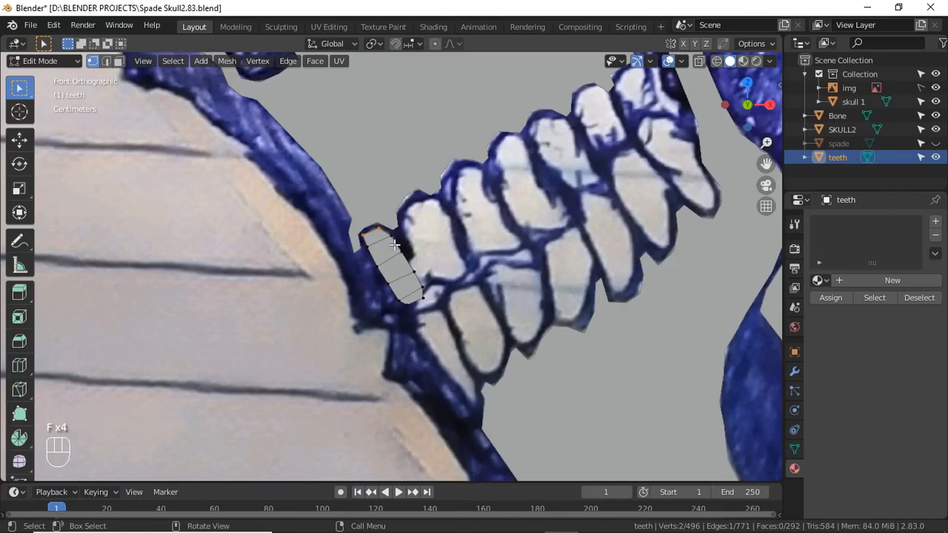
# Duplicate a vertex onto the left skull's second upper tooth from the outside and extrude vertices around its upper end
pyautogui.click(404, 253)
pyautogui.hotkey('shift', 'd')
pyautogui.click(463, 243)
pyautogui.press('e')
pyautogui.click(475, 264)
pyautogui.press('e')
pyautogui.click(499, 251)
pyautogui.press('e')
pyautogui.click(517, 252)
pyautogui.press('e')
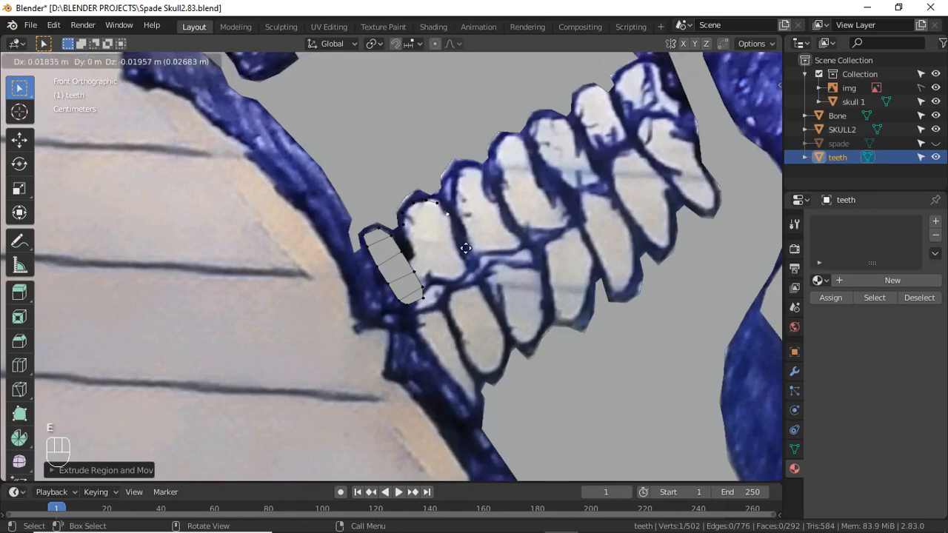
pyautogui.click(465, 248)
# Extrude vertices down both sides of the left skull's second upper tooth
pyautogui.click(411, 231)
pyautogui.press('e')
pyautogui.click(450, 282)
pyautogui.press('e')
pyautogui.click(467, 268)
pyautogui.click(418, 243)
pyautogui.press('e')
pyautogui.click(455, 297)
pyautogui.press('e')
pyautogui.click(469, 277)
# Extrude vertices around the lower end of the left skull's second upper tooth to finish its outline
pyautogui.press('e')
pyautogui.click(453, 295)
pyautogui.press('e')
pyautogui.click(461, 305)
pyautogui.press('e')
pyautogui.click(451, 283)
pyautogui.press('e')
pyautogui.click(475, 279)
pyautogui.press('e')
pyautogui.click(442, 262)
# Fill the second upper tooth's outline with faces and add a centred lengthwise loop cut
pyautogui.keyDown('shift'); pyautogui.click(456, 286); pyautogui.keyUp('shift')
pyautogui.keyDown('shift'); pyautogui.click(443, 276); pyautogui.keyUp('shift')
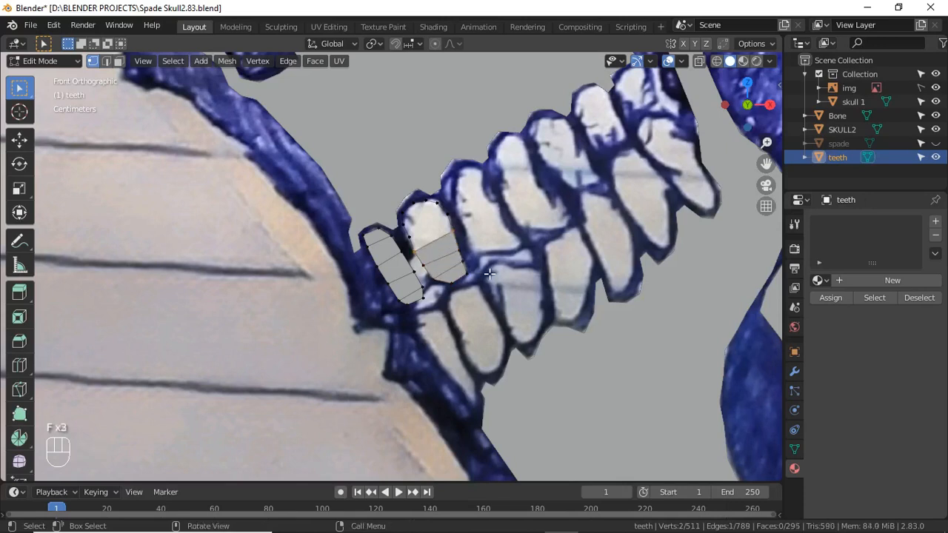
pyautogui.hotkey('ctrl', 'r')
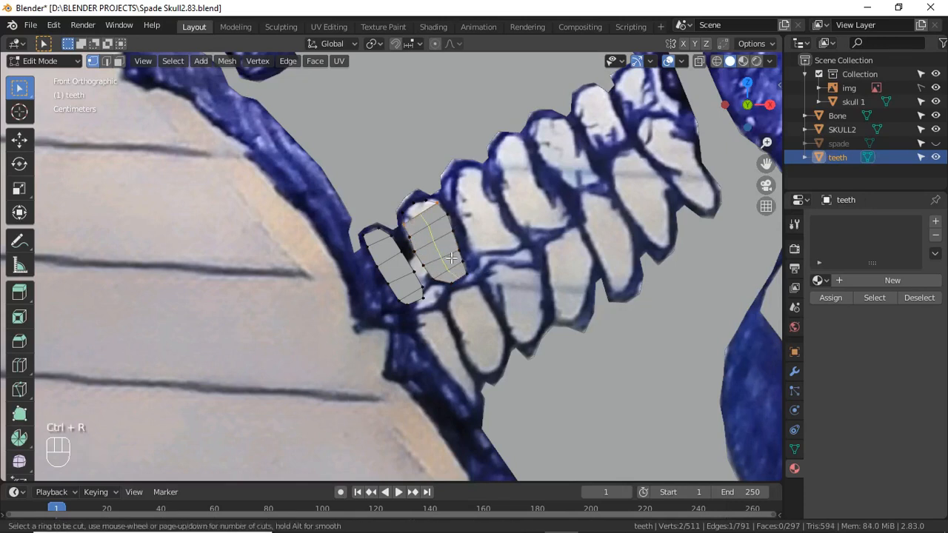
pyautogui.click(451, 257)
pyautogui.rightClick(450, 258)
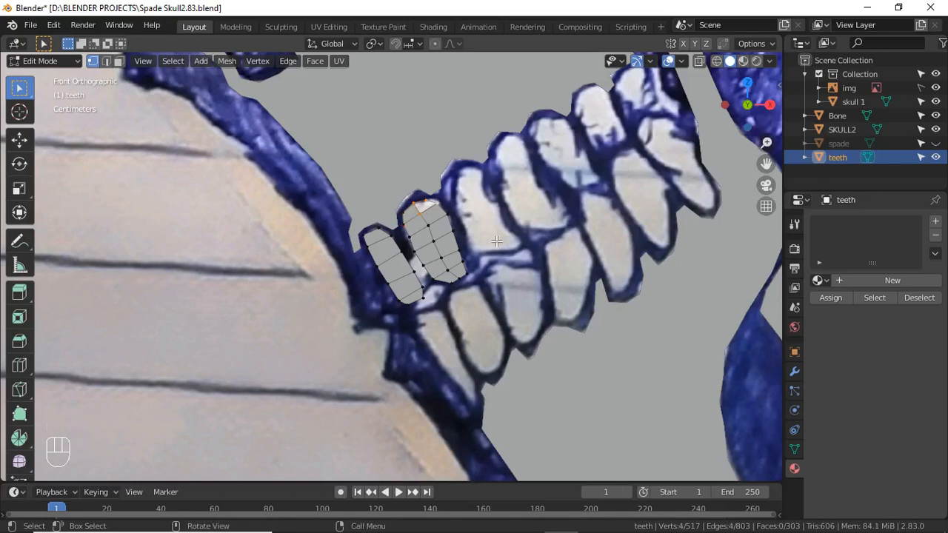
# Duplicate a vertex onto the left skull's third upper tooth and extrude vertices around its upper end
pyautogui.click(447, 197)
pyautogui.hotkey('shift', 'd')
pyautogui.click(512, 199)
pyautogui.press('e')
pyautogui.click(514, 187)
pyautogui.press('e')
pyautogui.click(527, 178)
pyautogui.press('e')
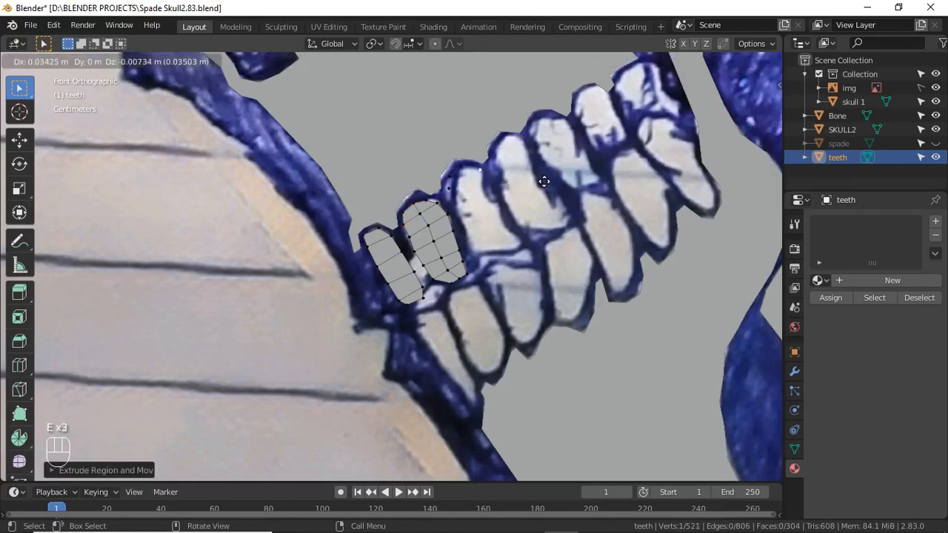
pyautogui.click(544, 182)
# Extrude vertices down the inner side of the left skull's third upper tooth
pyautogui.press('e')
pyautogui.click(518, 219)
pyautogui.press('e')
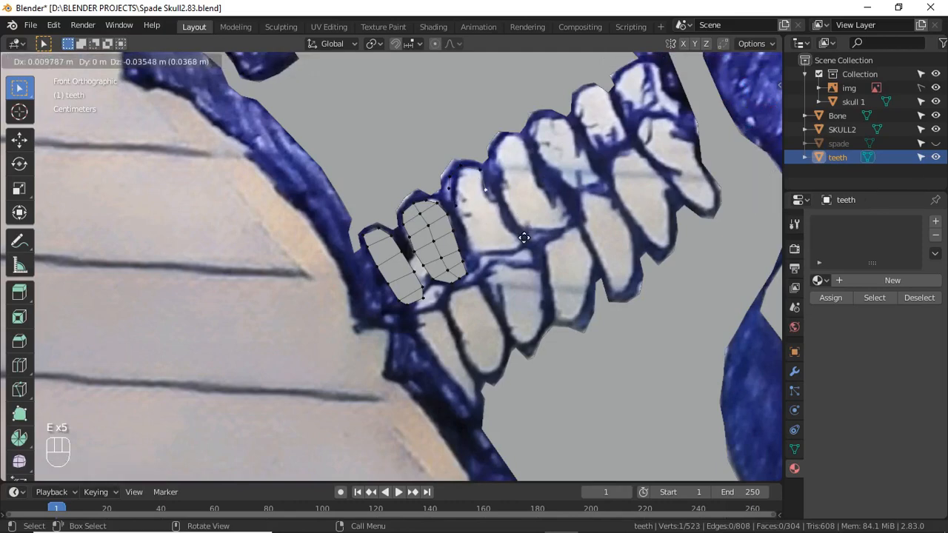
pyautogui.click(524, 238)
pyautogui.press('e')
pyautogui.click(533, 252)
# Extrude vertices down the outer side of the third upper tooth and continue both sides toward its lower end
pyautogui.click(456, 207)
pyautogui.press('e')
pyautogui.click(461, 239)
pyautogui.press('e')
pyautogui.click(489, 269)
pyautogui.click(506, 216)
pyautogui.press('e')
pyautogui.click(516, 240)
pyautogui.click(478, 254)
pyautogui.press('e')
pyautogui.click(485, 271)
# Extrude vertices around the lower end of the left skull's third upper tooth to complete its outline
pyautogui.click(512, 236)
pyautogui.press('e')
pyautogui.click(524, 245)
pyautogui.click(492, 260)
pyautogui.press('e')
pyautogui.click(520, 260)
pyautogui.click(526, 242)
pyautogui.press('e')
pyautogui.click(533, 245)
pyautogui.click(505, 257)
pyautogui.press('e')
pyautogui.click(541, 259)
# Fill the third upper tooth's outline with faces, sliding a vertex and subdividing an edge on its inner side
pyautogui.click(527, 247)
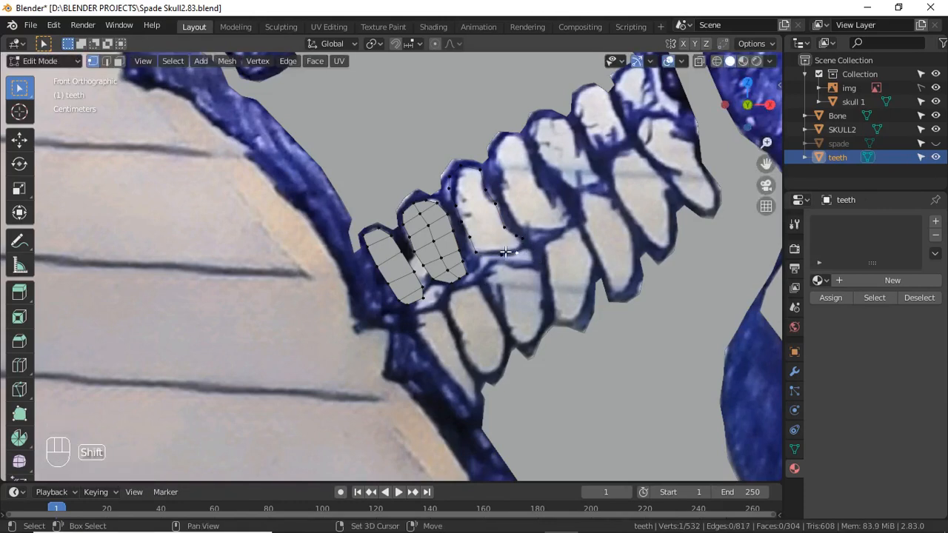
pyautogui.press('f')
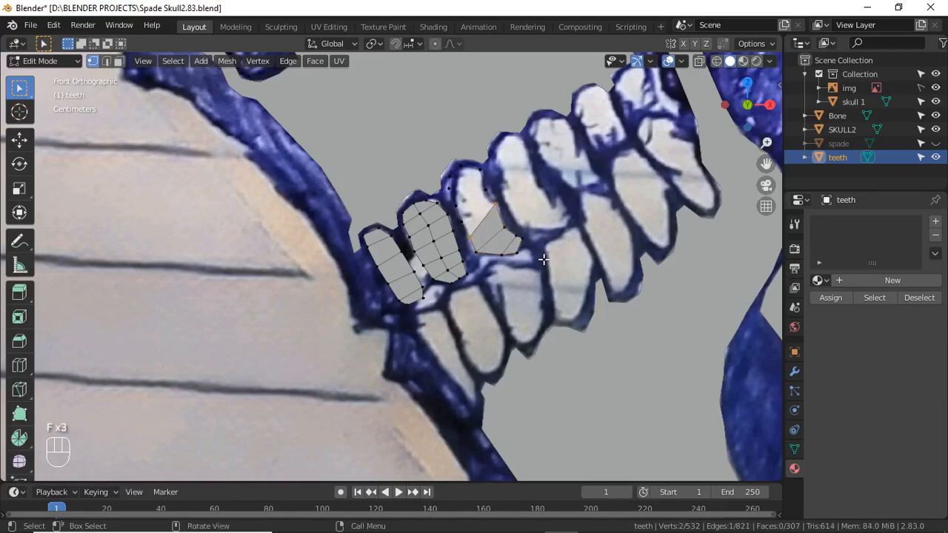
pyautogui.click(507, 210)
pyautogui.press('g')
pyautogui.press('g')
pyautogui.click(522, 228)
pyautogui.keyDown('shift'); pyautogui.click(477, 234); pyautogui.keyUp('shift')
pyautogui.rightClick(494, 213)
pyautogui.click(491, 189)
pyautogui.keyDown('shift'); pyautogui.click(501, 218); pyautogui.keyUp('shift')
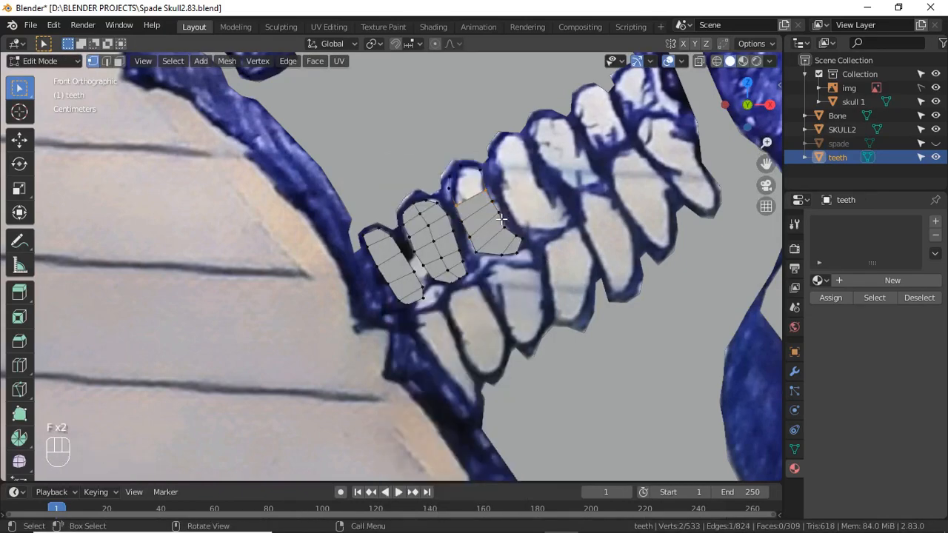
# Add a lengthwise loop cut to the third upper tooth and close its upper end with two faces
pyautogui.hotkey('ctrl', 'r')
pyautogui.click(489, 209)
pyautogui.click(480, 206)
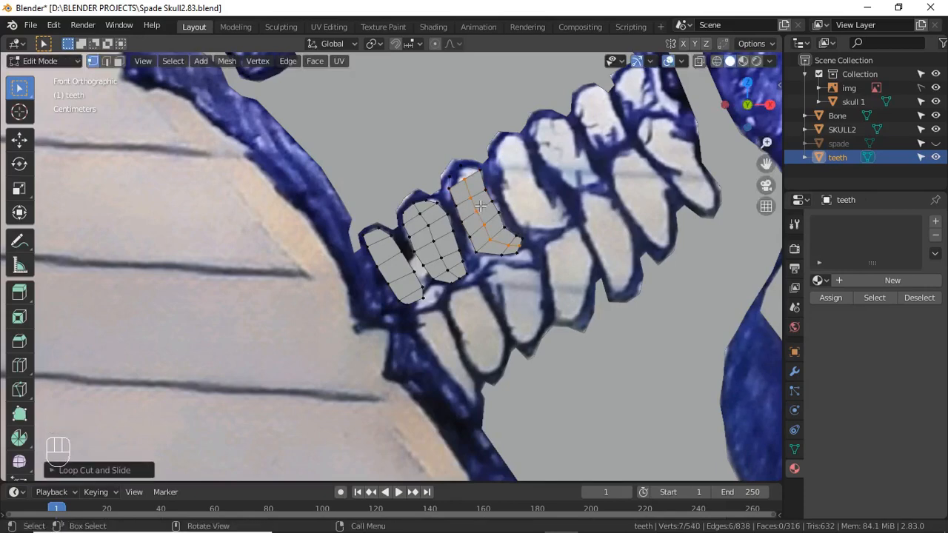
pyautogui.click(463, 160)
pyautogui.press('g')
pyautogui.click(529, 206)
pyautogui.click(451, 176)
pyautogui.keyDown('shift'); pyautogui.click(464, 169); pyautogui.keyUp('shift')
pyautogui.rightClick(465, 170)
pyautogui.click(465, 170)
pyautogui.click(449, 187)
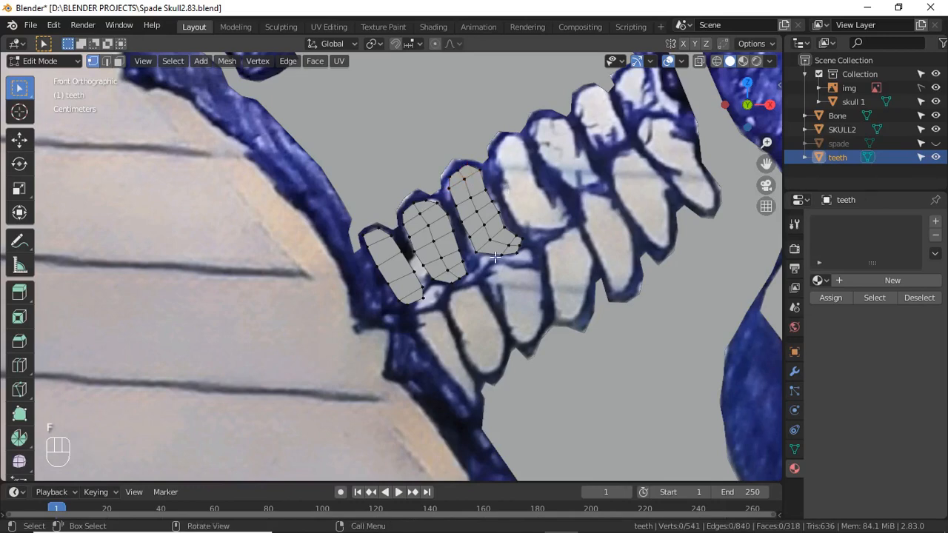
# Duplicate a vertex onto the left skull's fourth upper tooth and extrude vertices around its upper end
pyautogui.scroll(-2, 528, 258)
pyautogui.keyDown('shift'); pyautogui.moveTo(527, 227); pyautogui.dragTo(425, 271, button='middle'); pyautogui.keyUp('shift')
pyautogui.scroll(2, 351, 245)
pyautogui.hotkey('shift', 'd')
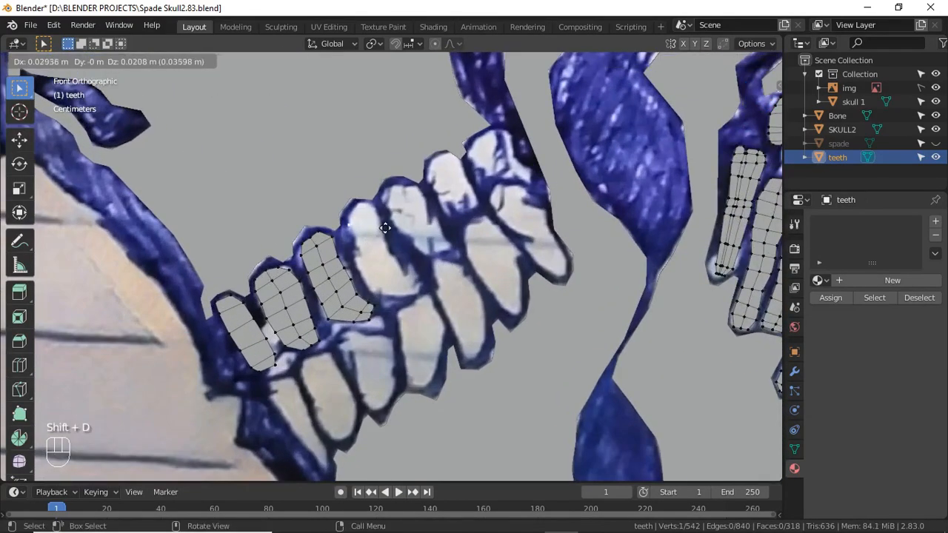
pyautogui.click(384, 223)
pyautogui.press('e')
pyautogui.click(388, 210)
pyautogui.press('e')
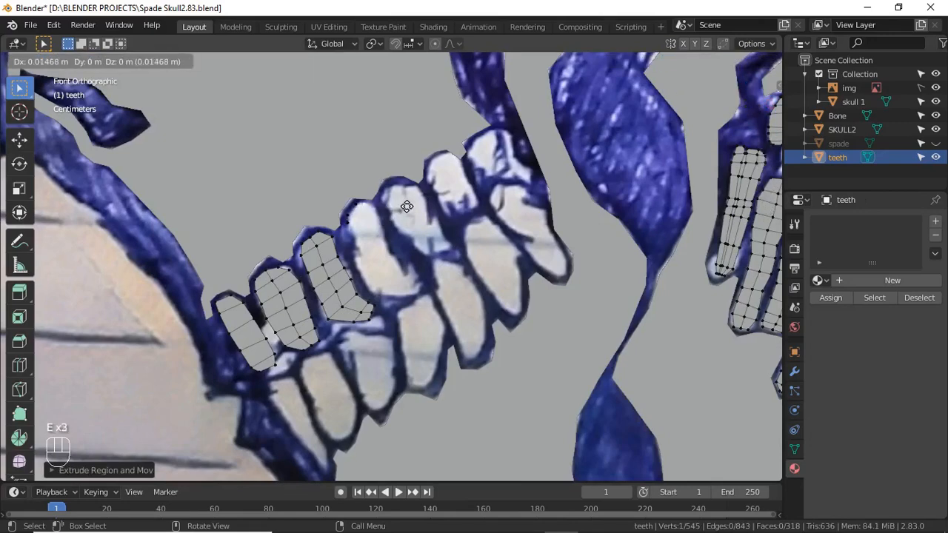
pyautogui.click(412, 209)
pyautogui.press('e')
pyautogui.click(348, 230)
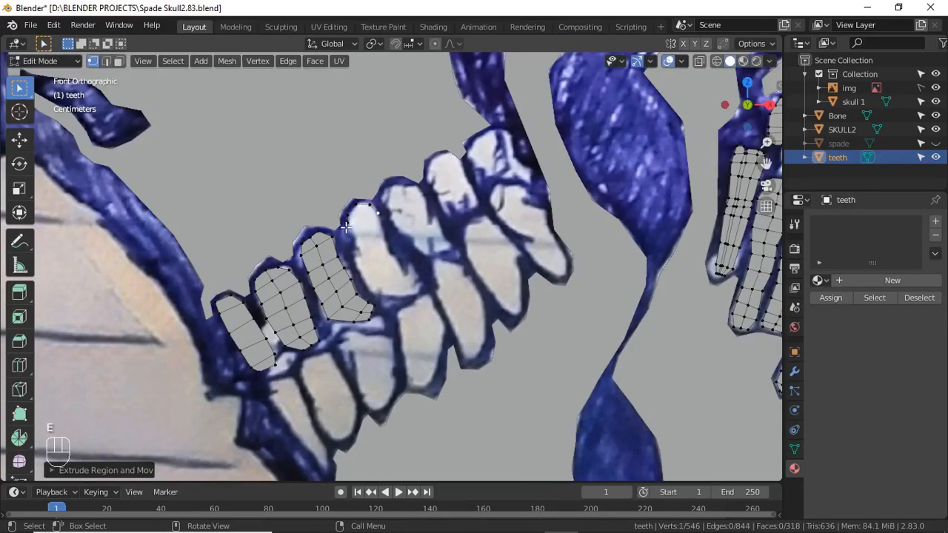
# Extrude vertices along the sides of the fourth upper tooth and delete the last misplaced vertex
pyautogui.press('e')
pyautogui.click(372, 255)
pyautogui.press('e')
pyautogui.click(377, 248)
pyautogui.press('e')
pyautogui.click(385, 245)
pyautogui.press('e')
pyautogui.click(401, 268)
pyautogui.press('e')
pyautogui.click(393, 286)
pyautogui.press('x')
pyautogui.click(394, 285)
# Extrude three vertices down the lower part of the fourth upper tooth's outer side
pyautogui.click(355, 255)
pyautogui.press('e')
pyautogui.click(361, 273)
pyautogui.press('e')
pyautogui.click(369, 289)
pyautogui.press('e')
pyautogui.click(387, 305)
# Extrude vertices around the lower end of the left skull's fourth upper tooth to close its outline
pyautogui.click(411, 278)
pyautogui.press('e')
pyautogui.click(447, 315)
pyautogui.click(379, 300)
pyautogui.press('e')
pyautogui.click(437, 311)
pyautogui.press('e')
pyautogui.click(452, 300)
pyautogui.press('e')
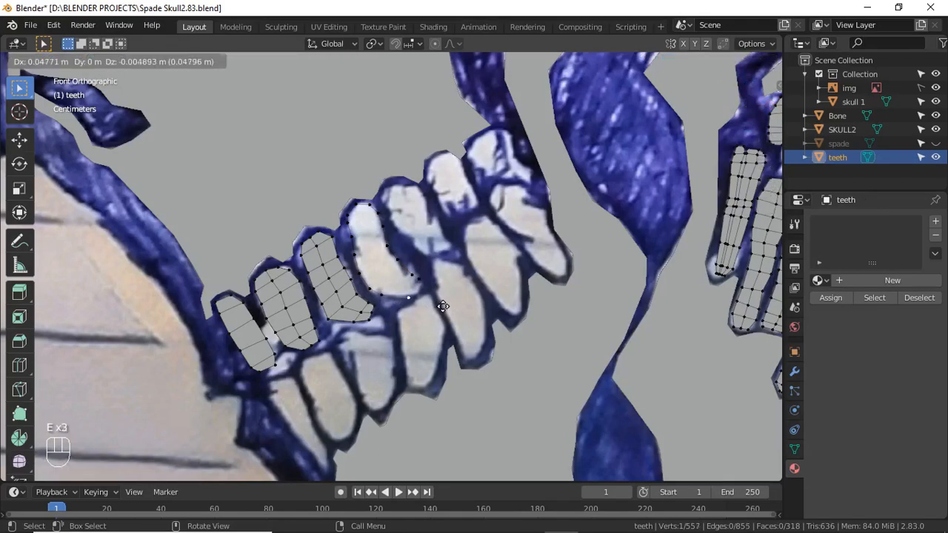
pyautogui.click(442, 304)
pyautogui.press('e')
pyautogui.click(452, 305)
pyautogui.click(422, 283)
pyautogui.press('e')
pyautogui.click(427, 285)
# Fill the fourth upper tooth's outline with faces from the lower end, sliding a vertex and subdividing its inner edge
pyautogui.keyDown('shift'); pyautogui.click(416, 299); pyautogui.keyUp('shift')
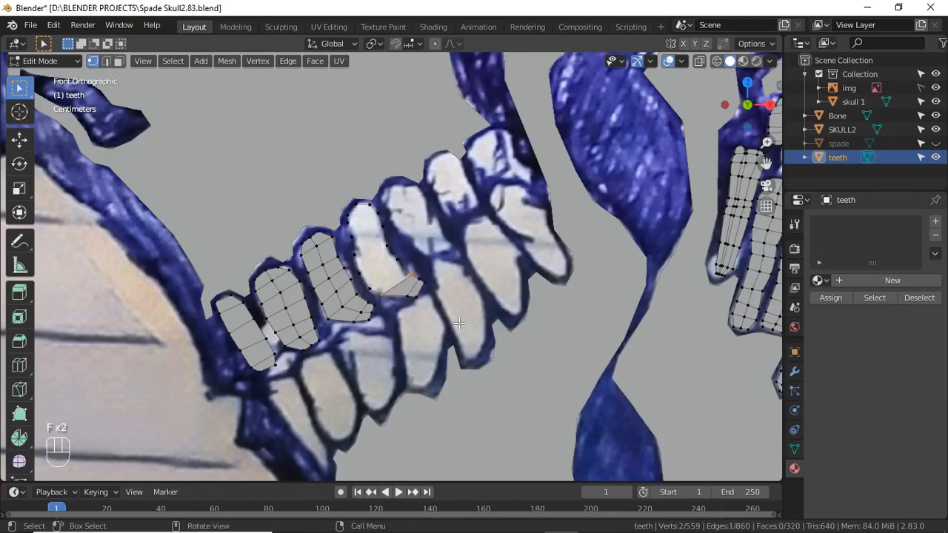
pyautogui.click(383, 246)
pyautogui.press('g')
pyautogui.press('g')
pyautogui.click(402, 254)
pyautogui.keyDown('shift'); pyautogui.click(384, 226); pyautogui.keyUp('shift')
pyautogui.rightClick(383, 226)
pyautogui.click(382, 187)
pyautogui.press('f')
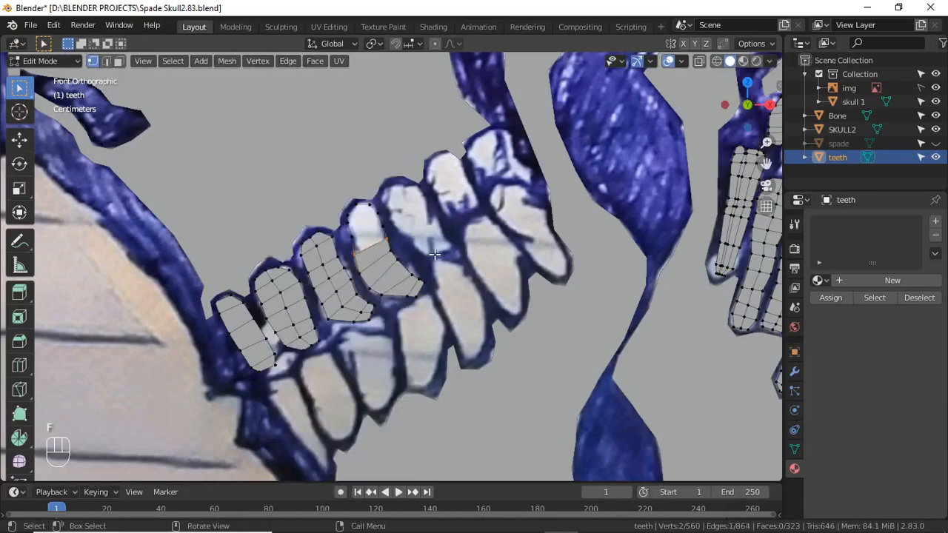
# Add a lengthwise loop cut to the fourth upper tooth and fill its upper end with two faces
pyautogui.hotkey('ctrl', 'r')
pyautogui.click(377, 258)
pyautogui.click(376, 258)
pyautogui.click(360, 212)
pyautogui.press('g')
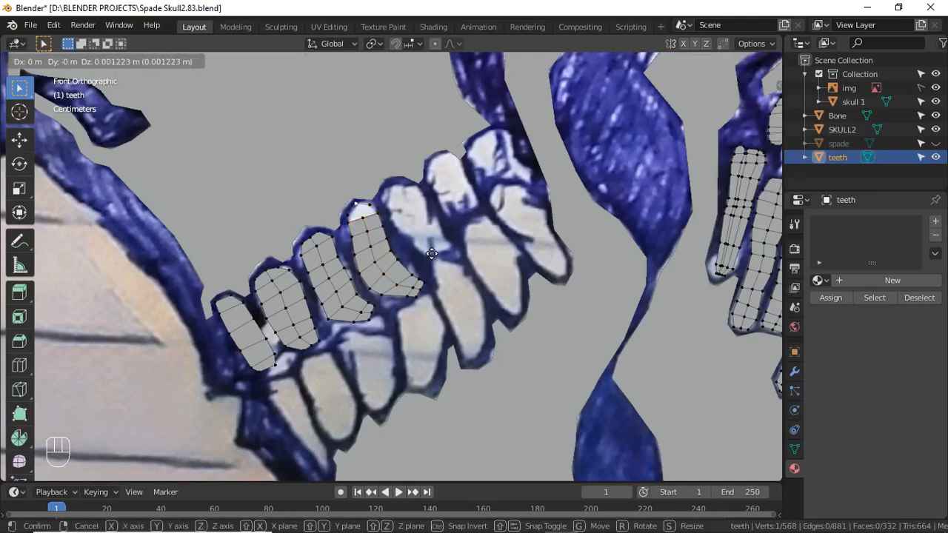
pyautogui.click(432, 253)
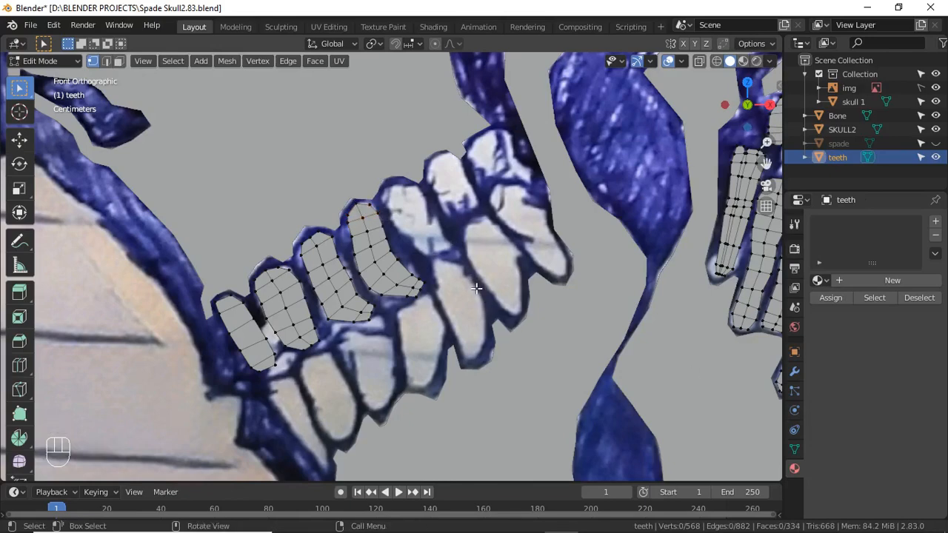
# Leave mesh editing and review the modeled teeth on both skulls
pyautogui.press('Tab')
pyautogui.scroll(-5, 476, 290)
pyautogui.scroll(-2, 476, 290)
pyautogui.scroll(5, 371, 292)
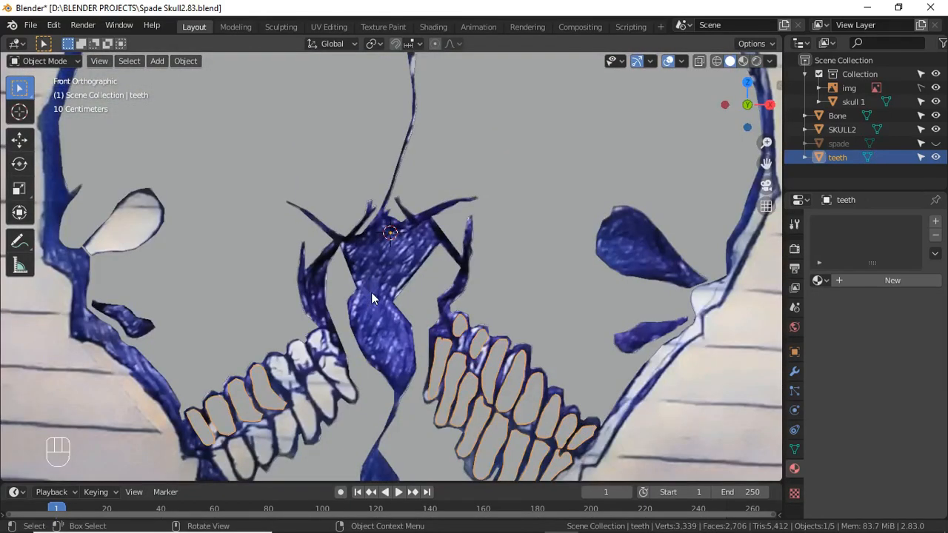
# Duplicate a vertex in the teeth mesh and place it at the upper end of the left skull's fifth upper tooth
pyautogui.keyDown('shift'); pyautogui.moveTo(371, 292); pyautogui.dragTo(379, 235, button='middle'); pyautogui.keyUp('shift')
pyautogui.scroll(1, 278, 340)
pyautogui.keyDown('shift'); pyautogui.moveTo(278, 341); pyautogui.dragTo(276, 309, button='middle'); pyautogui.keyUp('shift')
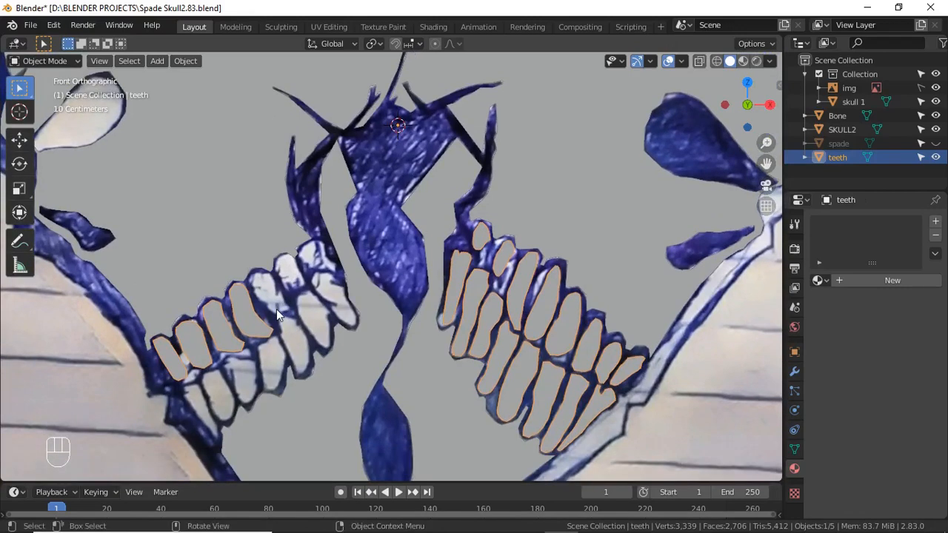
pyautogui.scroll(2, 277, 308)
pyautogui.press('Tab')
pyautogui.scroll(2, 250, 301)
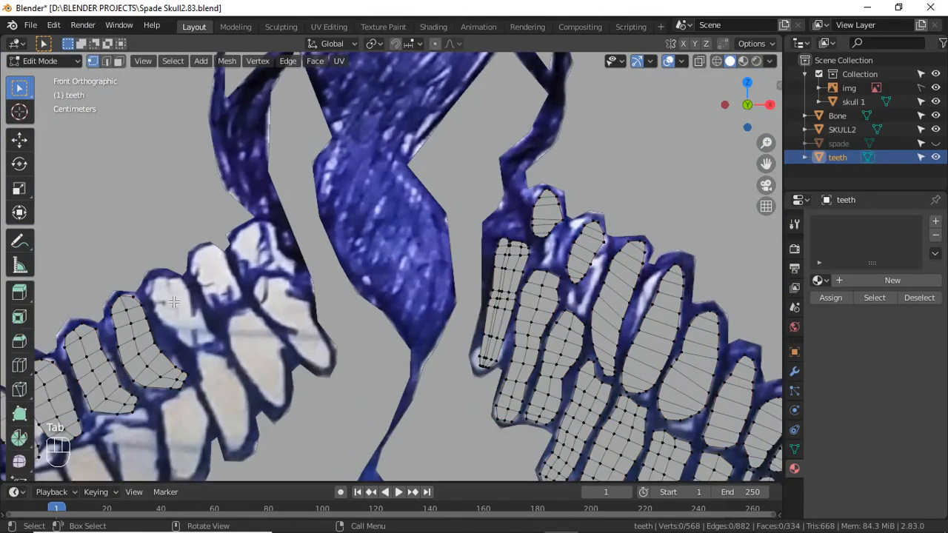
pyautogui.hotkey('shift', 'd')
pyautogui.click(192, 285)
# Extrude vertices across the upper end of the fifth upper tooth and along the start of its sides
pyautogui.press('e')
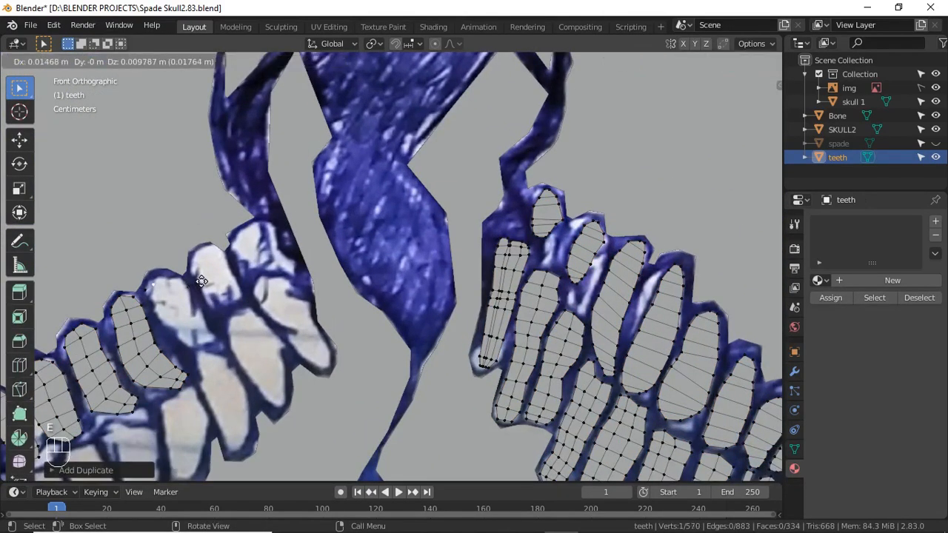
pyautogui.click(204, 274)
pyautogui.press('e')
pyautogui.click(212, 273)
pyautogui.press('e')
pyautogui.click(228, 278)
pyautogui.press('e')
pyautogui.click(186, 275)
pyautogui.press('e')
pyautogui.click(224, 311)
# Extrude vertices along the sides of the fifth upper tooth down to its lower end
pyautogui.press('e')
pyautogui.click(170, 300)
pyautogui.press('e')
pyautogui.click(205, 329)
pyautogui.press('e')
pyautogui.click(185, 339)
pyautogui.press('e')
pyautogui.click(208, 322)
pyautogui.press('e')
pyautogui.click(191, 349)
pyautogui.press('e')
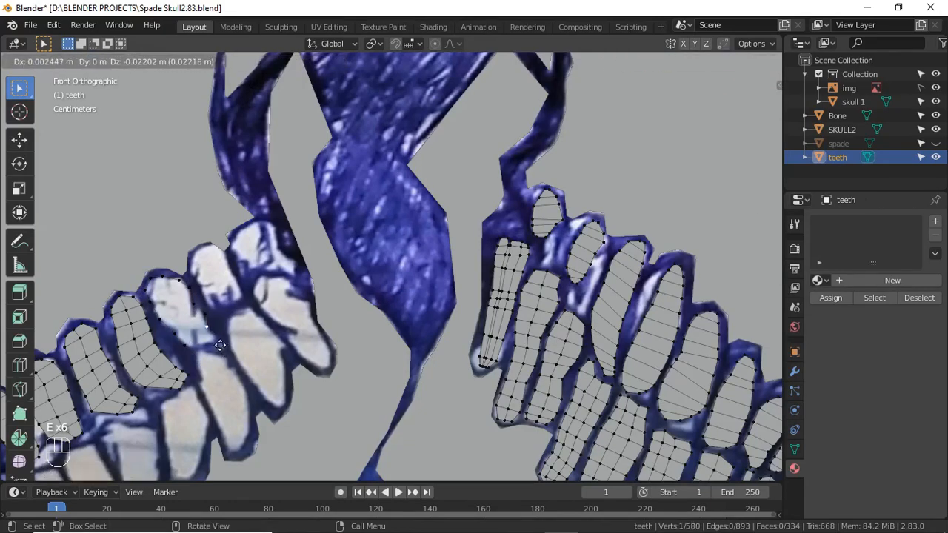
pyautogui.click(220, 347)
# Close the fifth upper tooth's outline around its lower end and fill the tooth's body with faces
pyautogui.click(185, 346)
pyautogui.press('e')
pyautogui.click(208, 343)
pyautogui.click(208, 331)
pyautogui.press('e')
pyautogui.click(219, 334)
pyautogui.keyDown('shift'); pyautogui.click(208, 344); pyautogui.keyUp('shift')
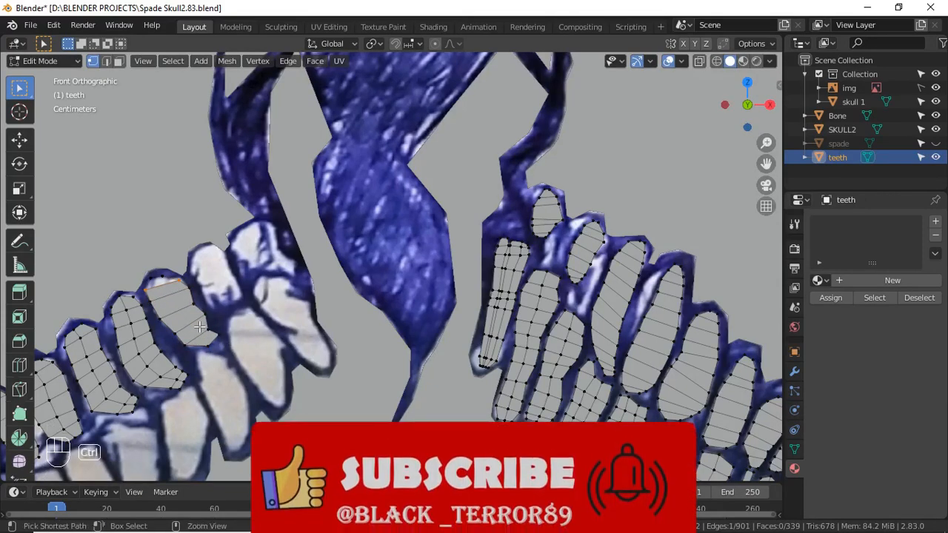
# Add a lengthwise loop cut to the fifth upper tooth and fill its upper end with two faces
pyautogui.hotkey('ctrl', 'r')
pyautogui.click(171, 300)
pyautogui.click(162, 277)
pyautogui.keyDown('shift'); pyautogui.click(148, 289); pyautogui.keyUp('shift')
pyautogui.rightClick(148, 287)
pyautogui.click(144, 190)
pyautogui.click(150, 279)
pyautogui.keyDown('shift'); pyautogui.click(156, 288); pyautogui.keyUp('shift')
pyautogui.keyDown('shift'); pyautogui.click(158, 282); pyautogui.keyUp('shift')
pyautogui.press('f')
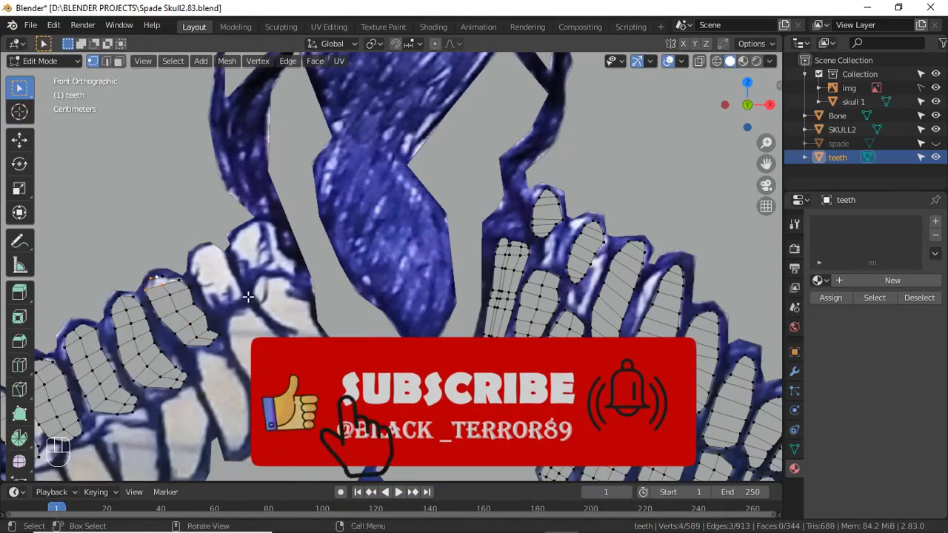
pyautogui.click(152, 283)
pyautogui.press('f')
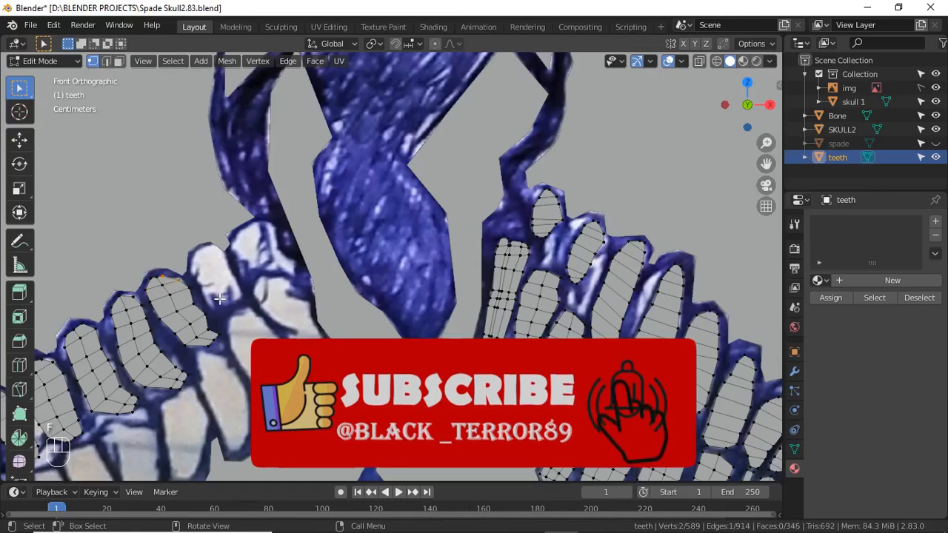
# Return to object mode and look over the two skulls' modeled teeth against the drawing
pyautogui.press('Tab')
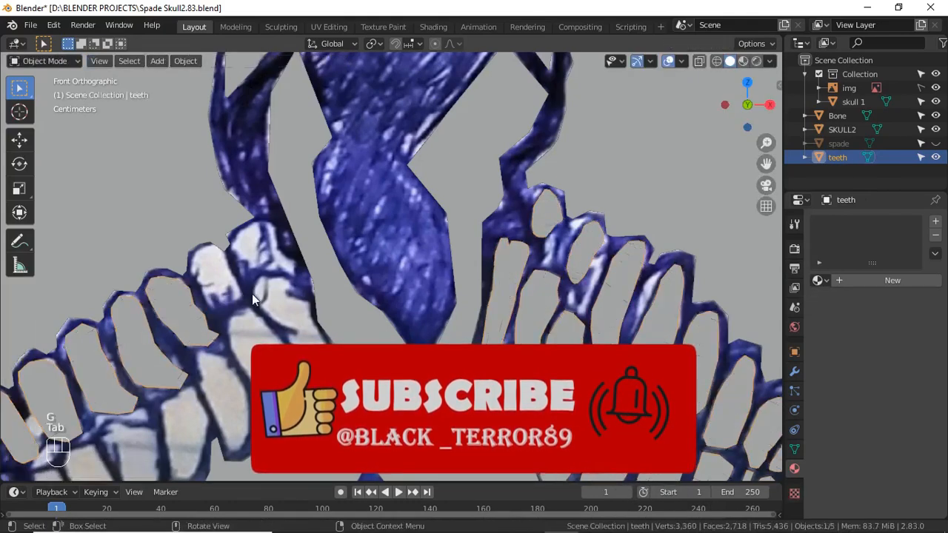
pyautogui.scroll(-3, 252, 293)
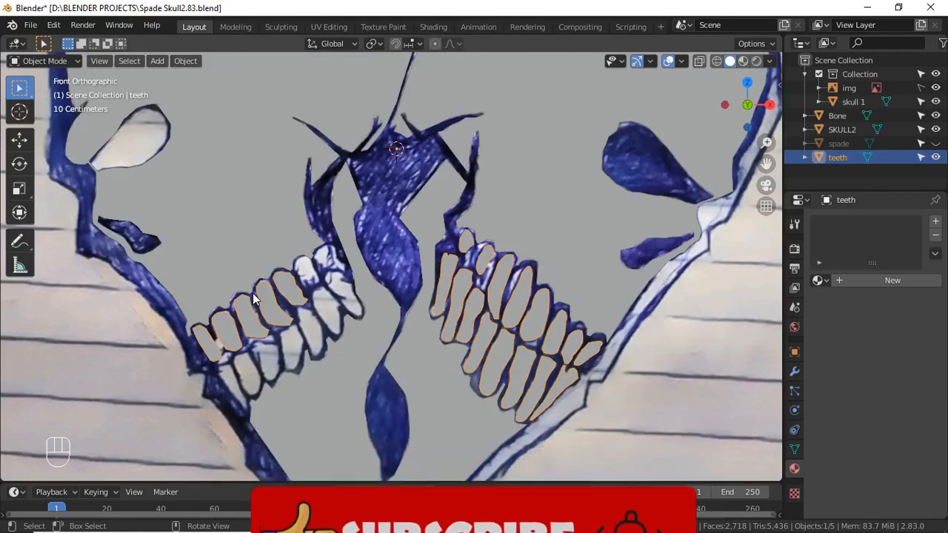
pyautogui.moveTo(797, 530)
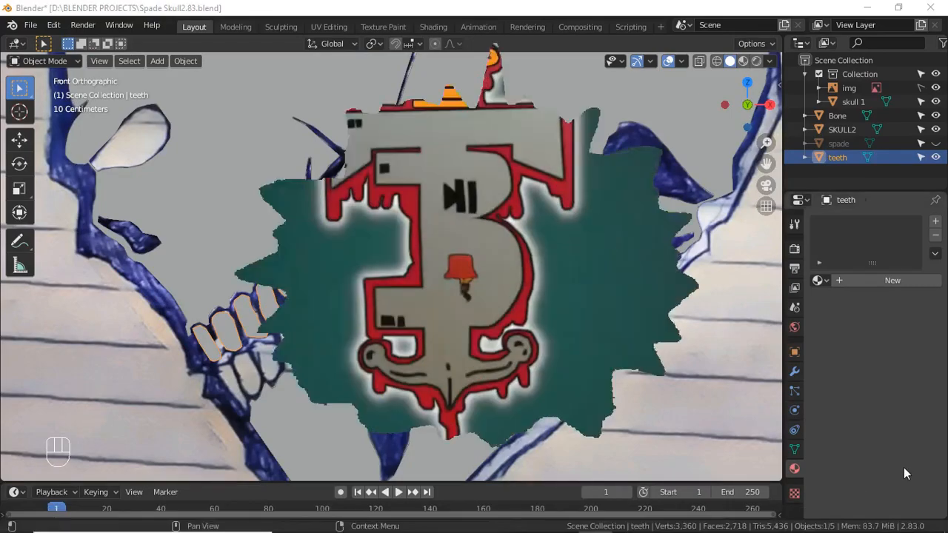